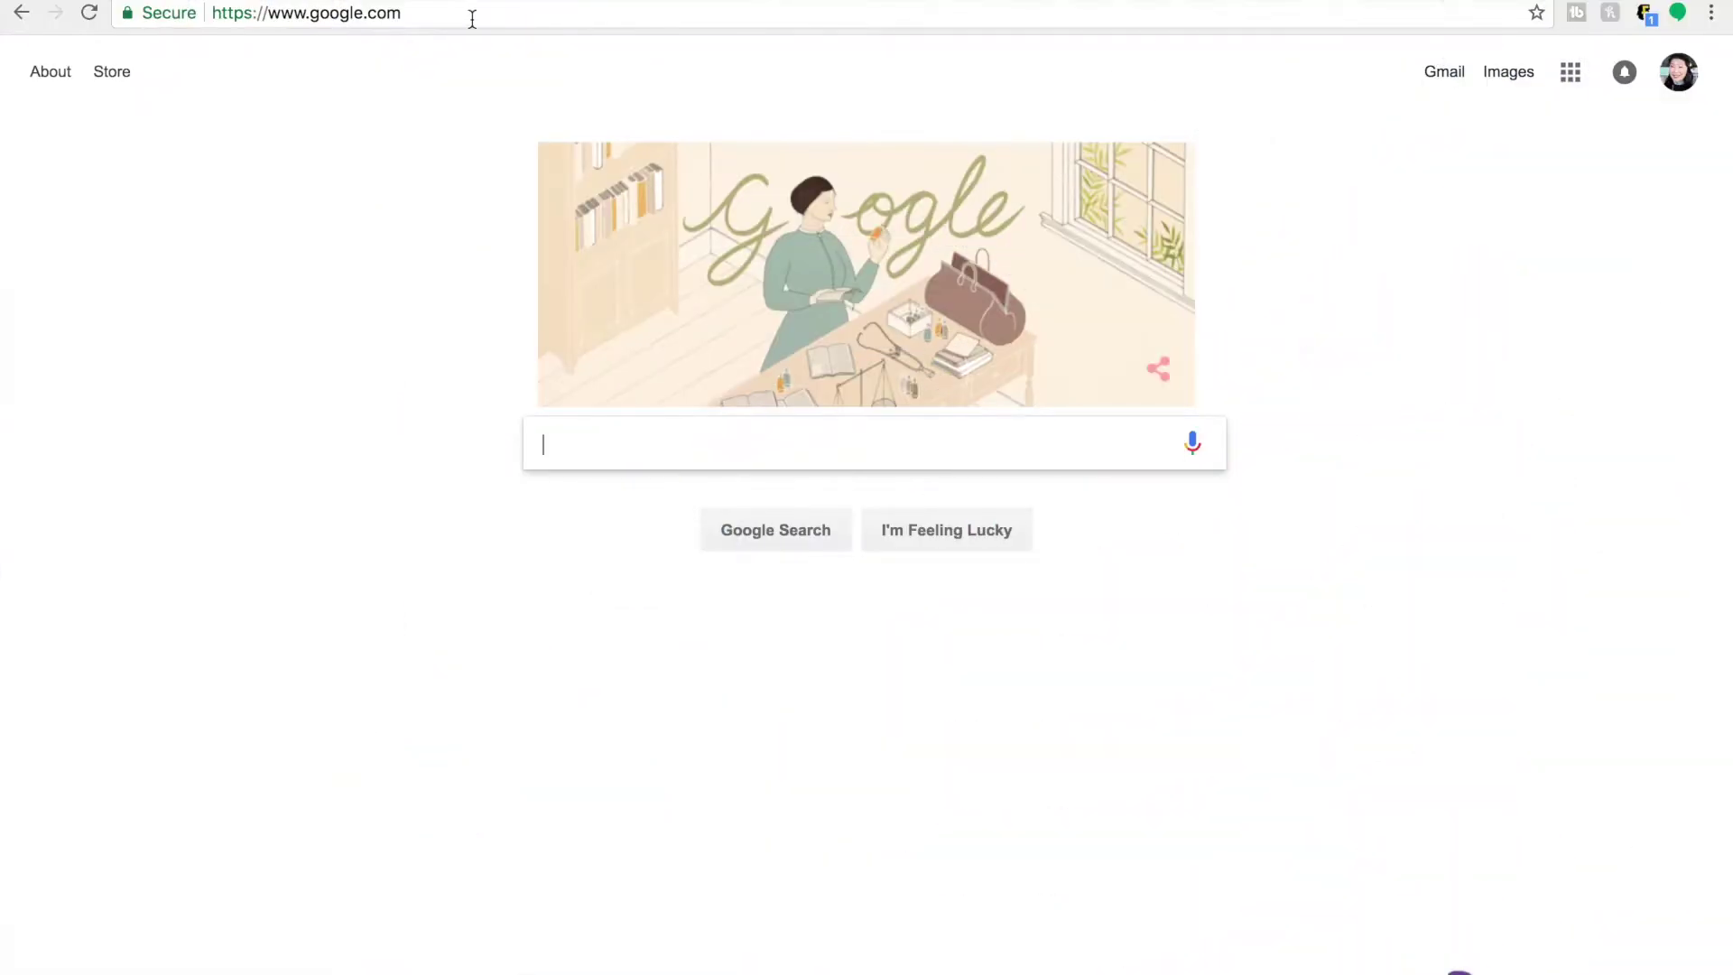
Step: Go to tubebuddy.com and open the channel's Canned Responses page
click(471, 18)
text(tubebuddy)
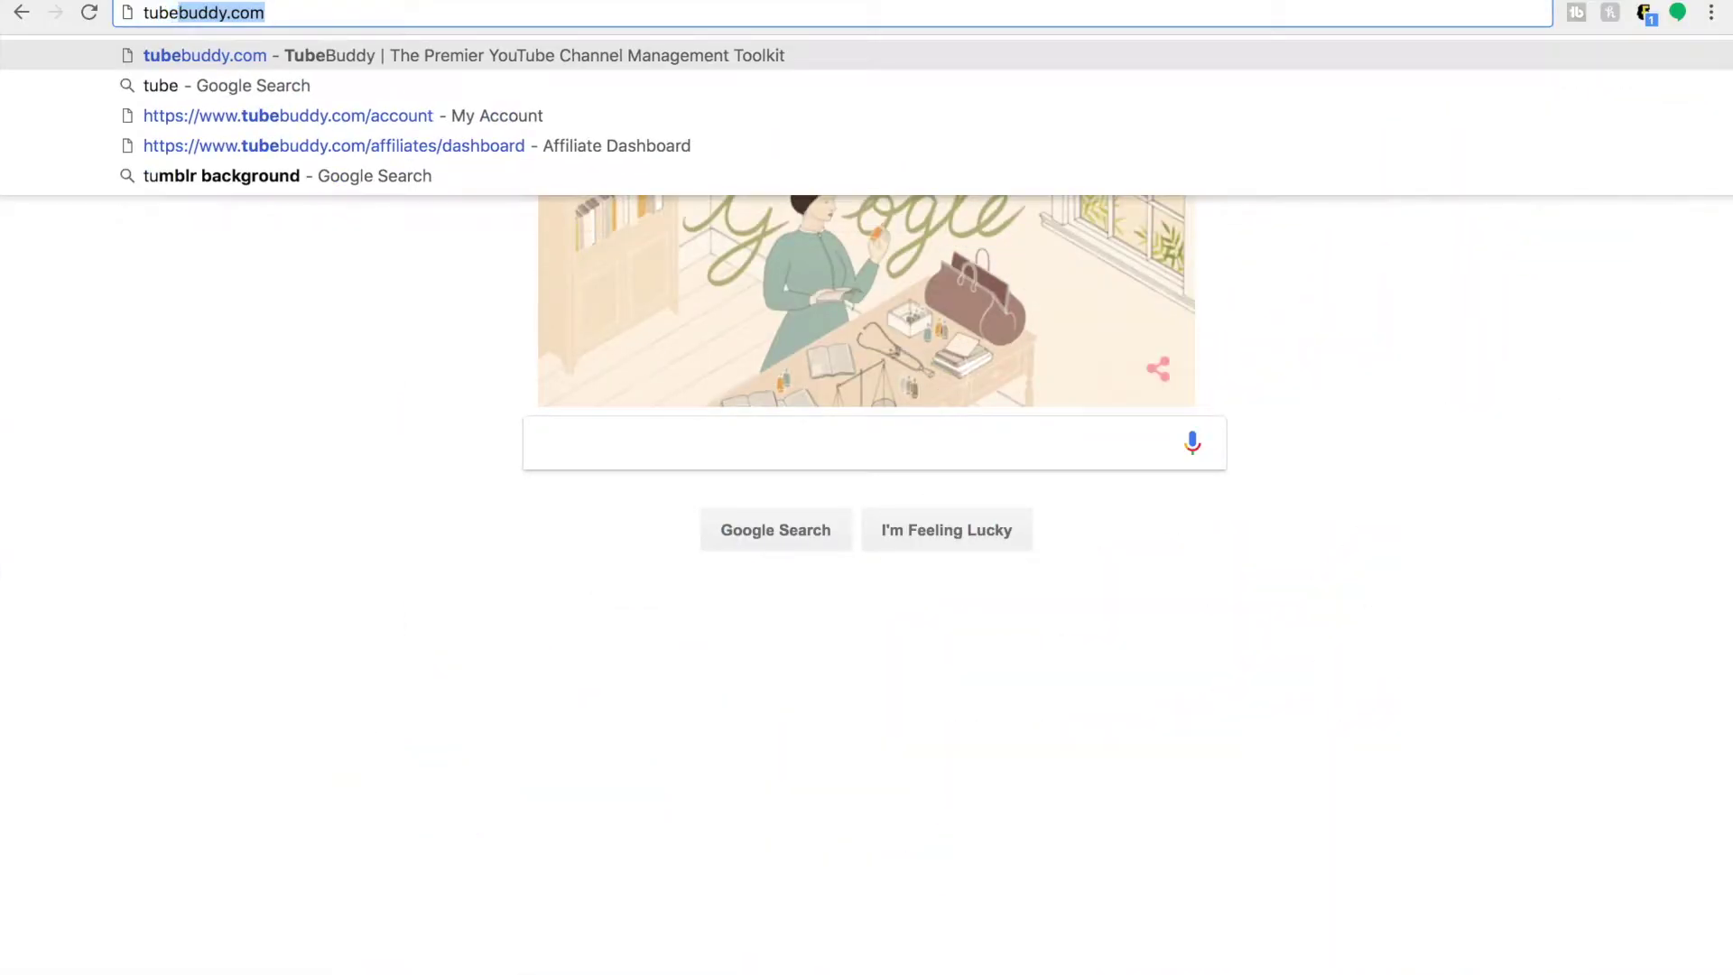
key(Return)
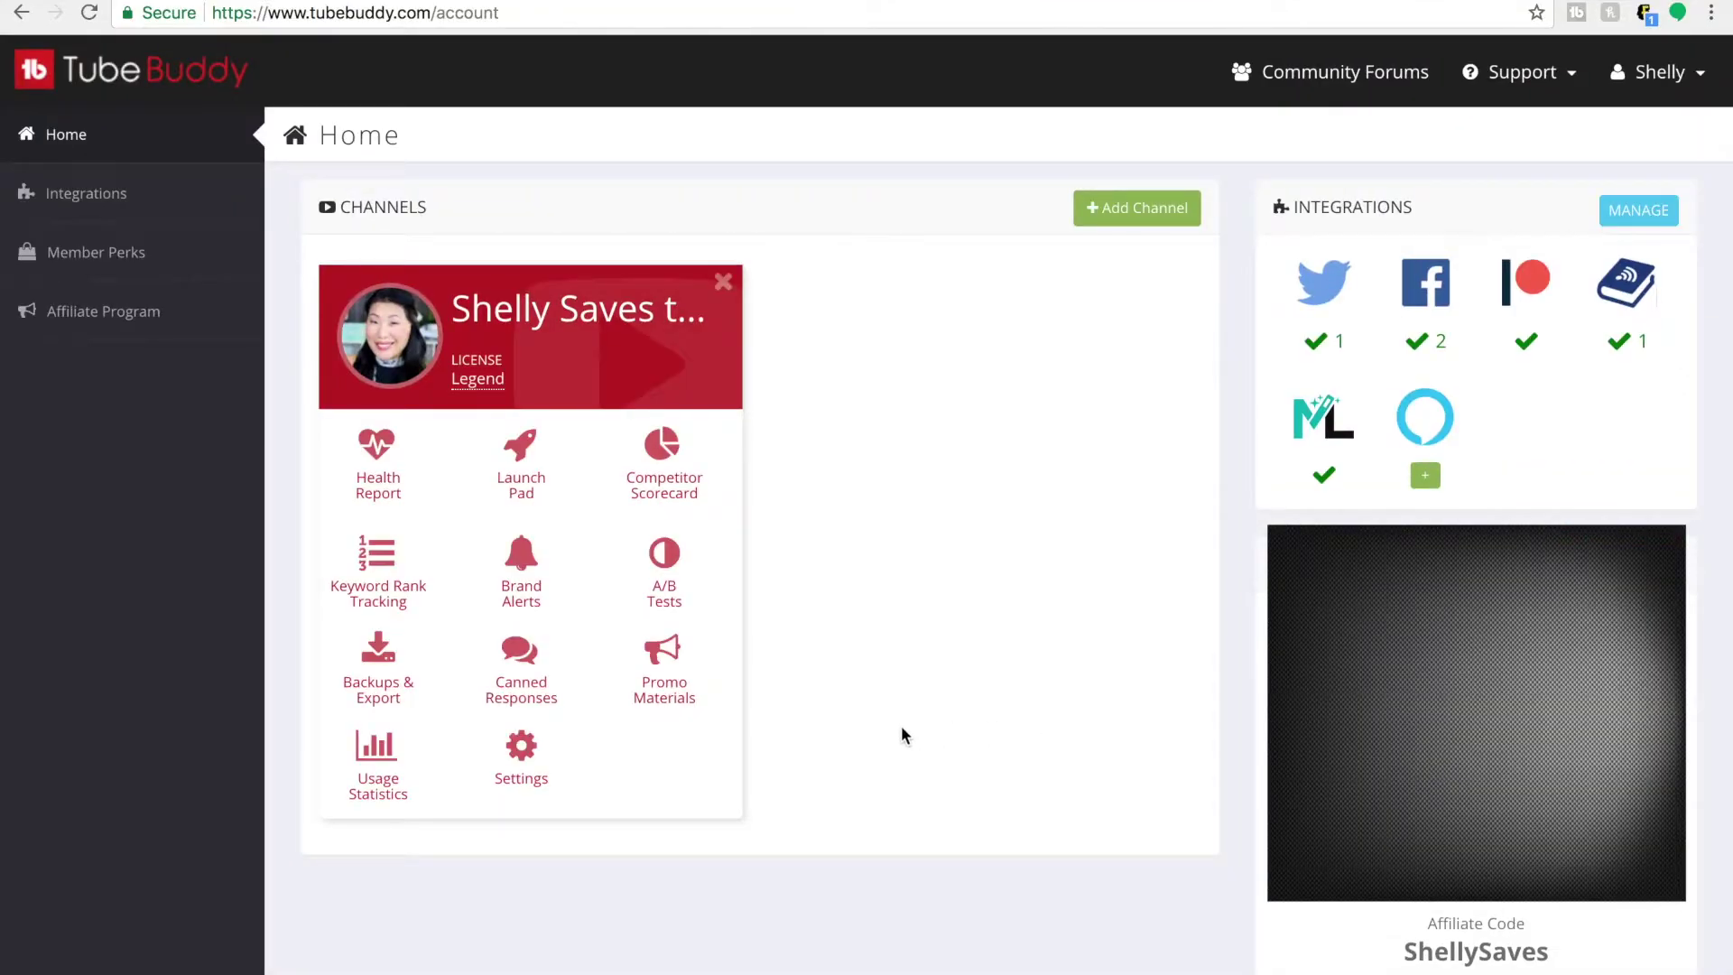
click(518, 654)
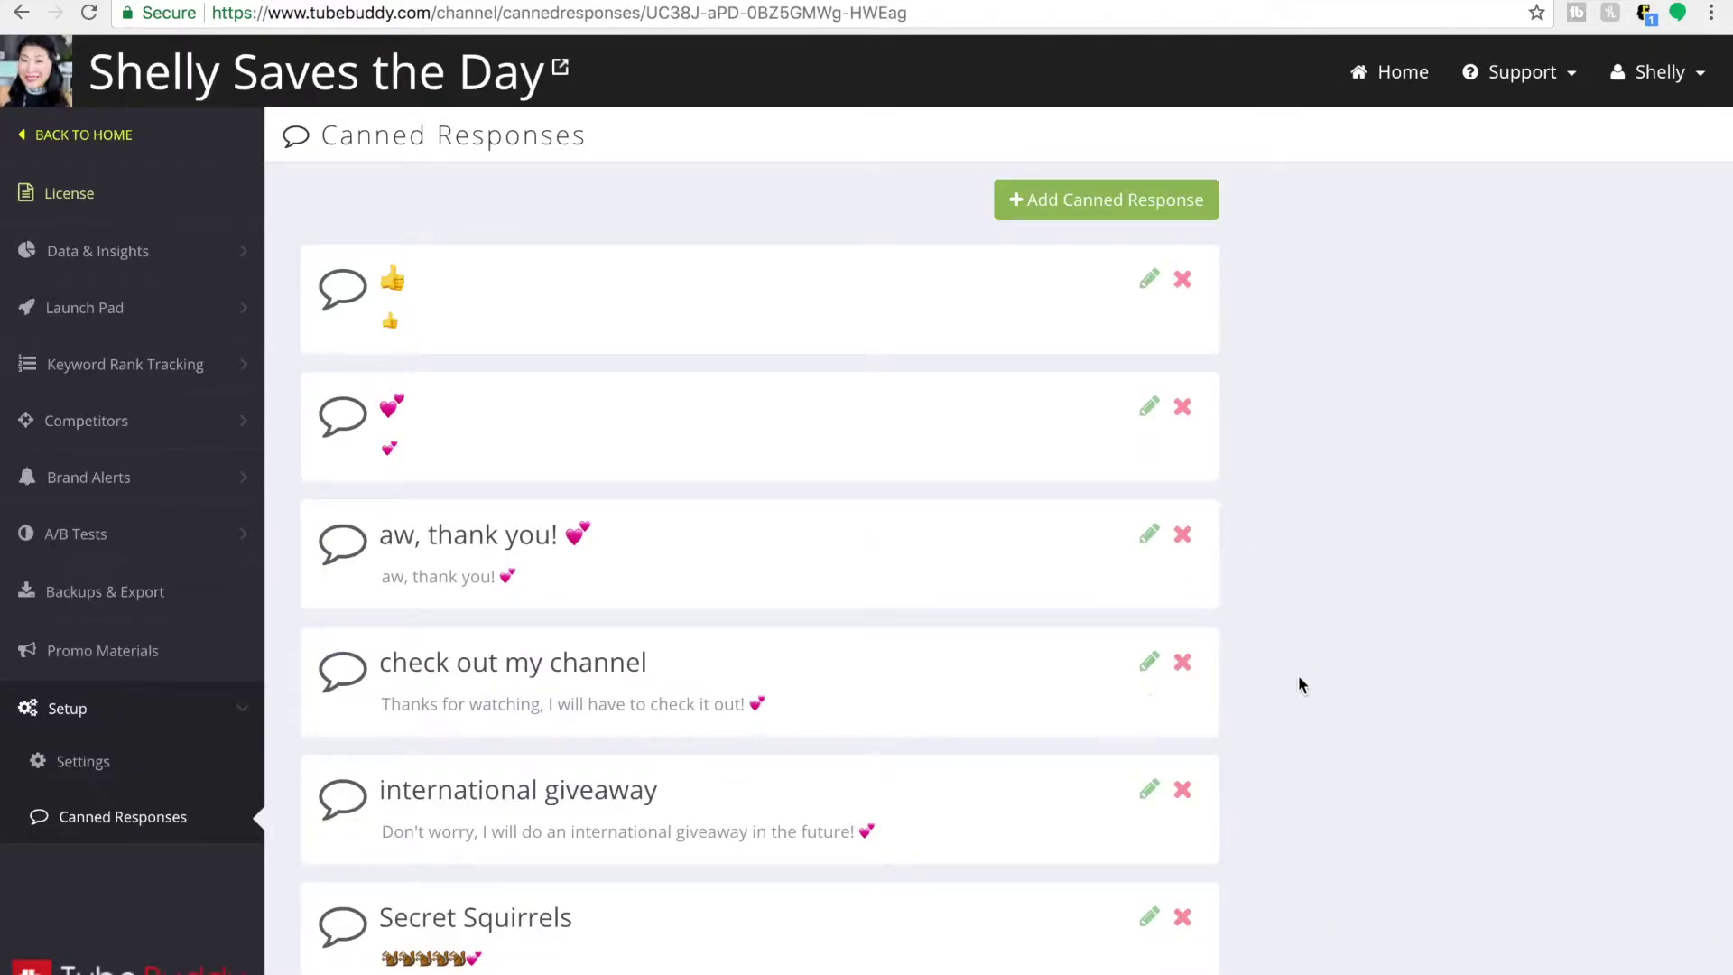
Step: Add and save a canned response named "Frequent" with the text "Something I plan on writing back a lot! 💕"
scroll(1299, 679, down, 3)
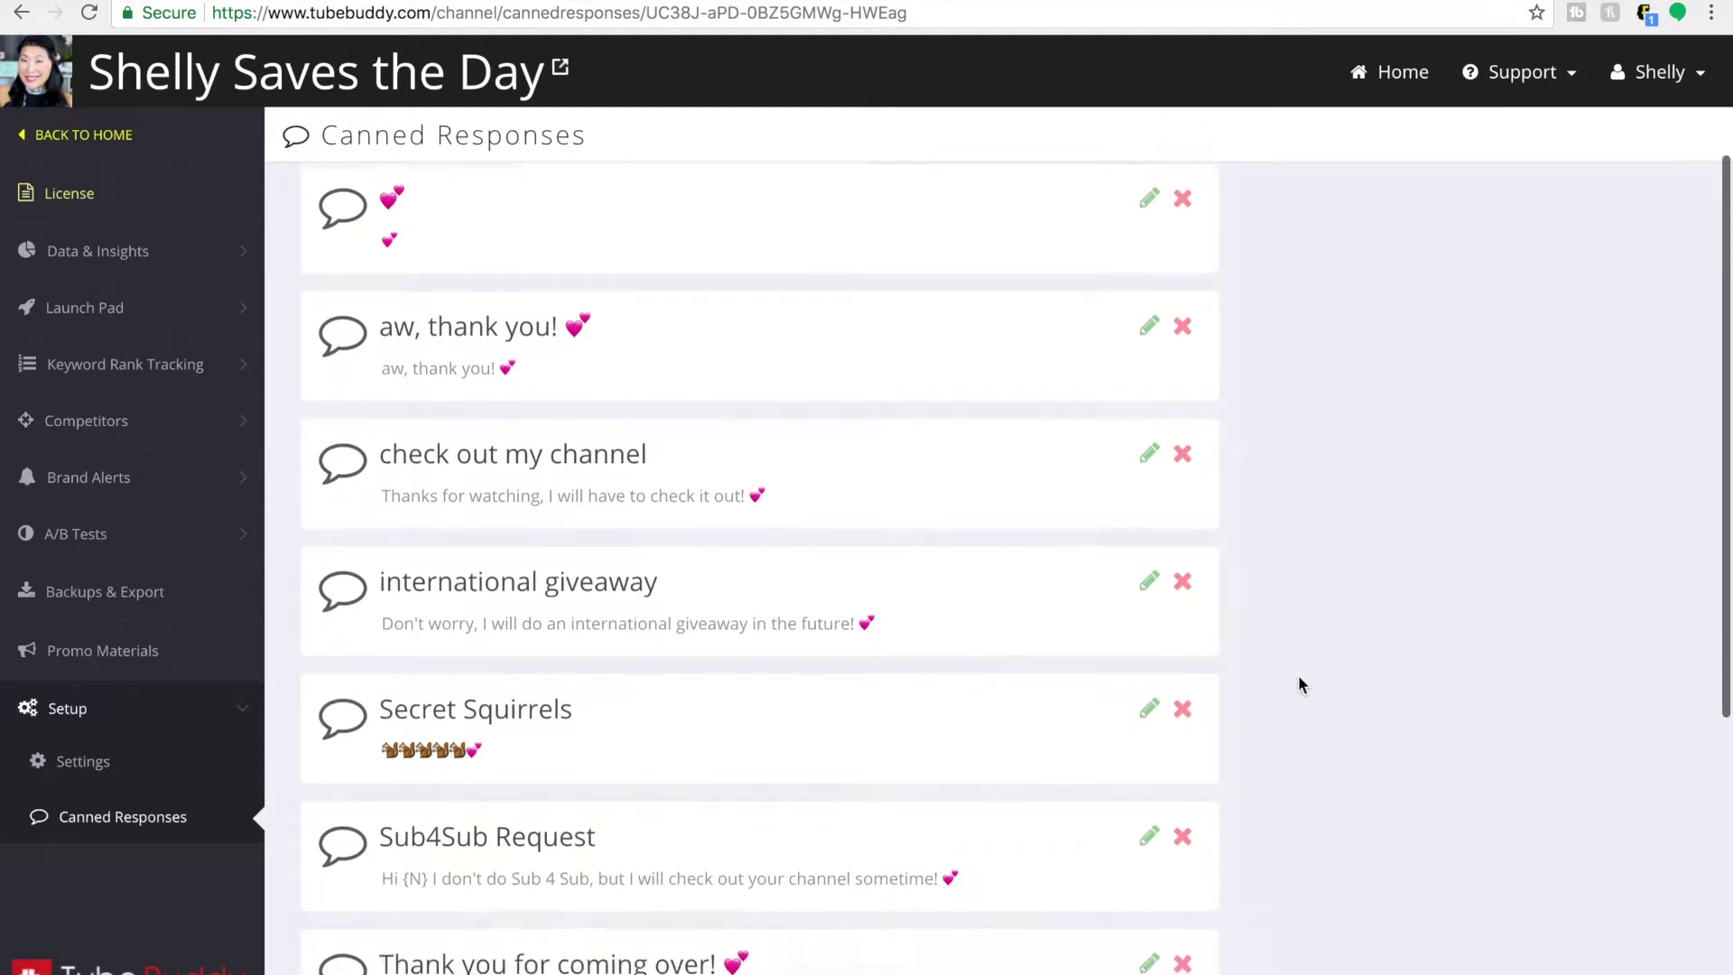
scroll(1299, 677, down, 4)
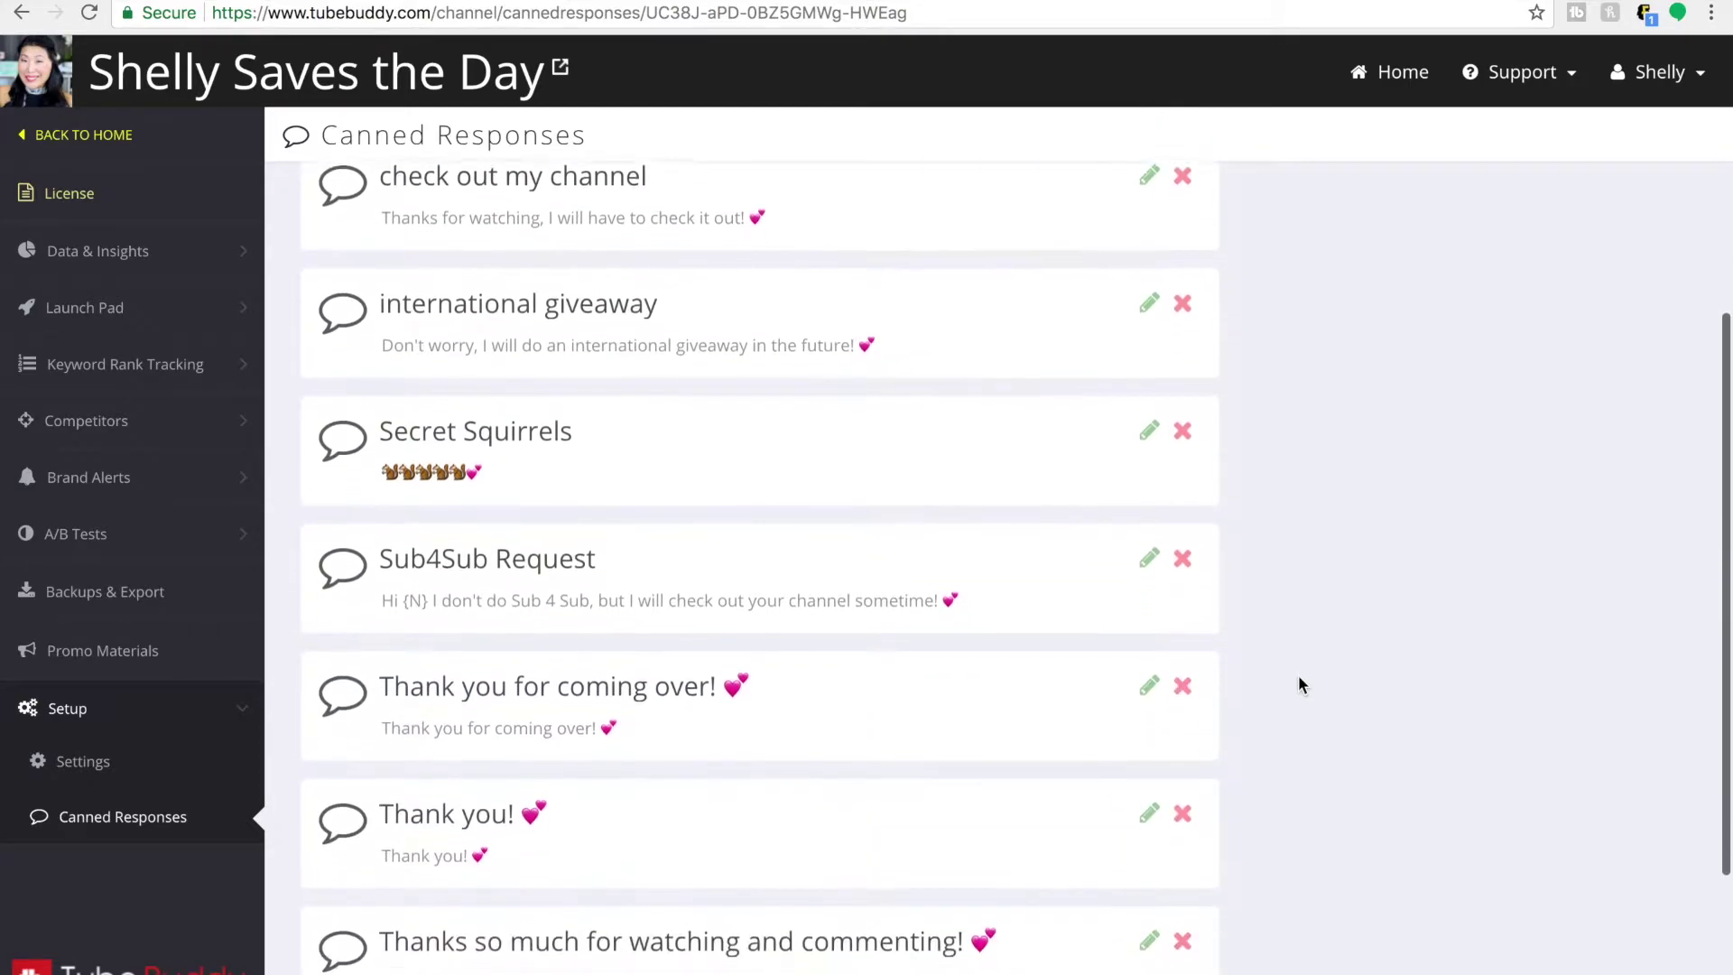
scroll(1299, 684, down, 3)
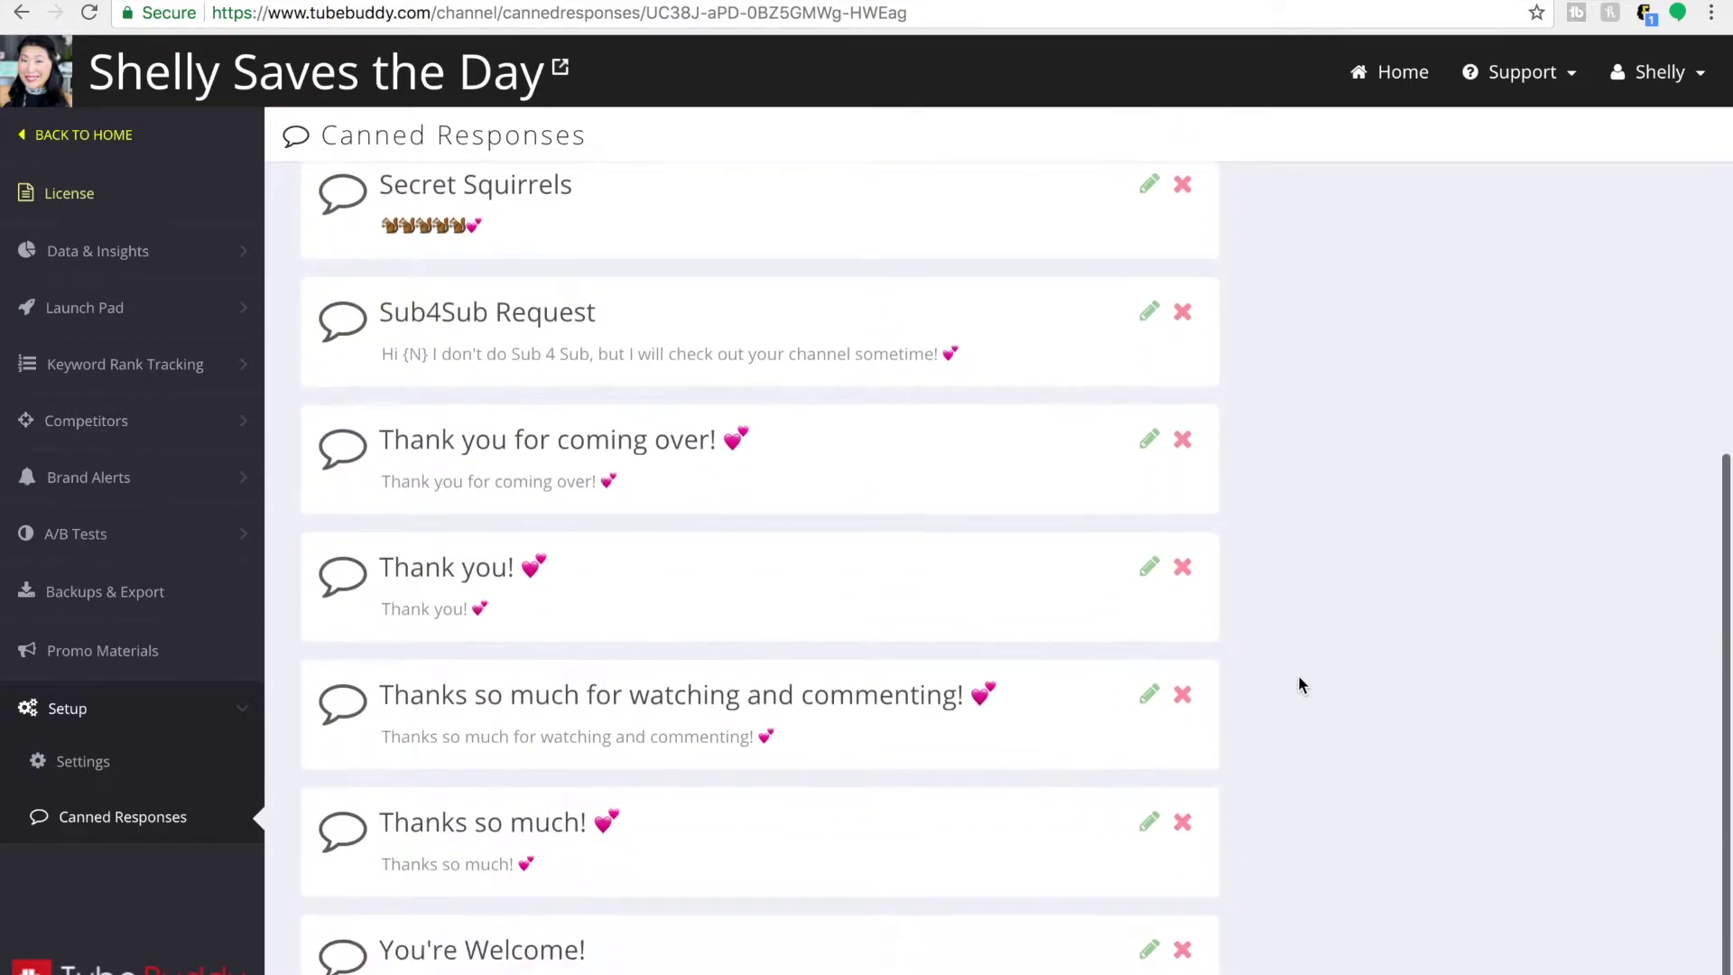
scroll(1300, 684, up, 2)
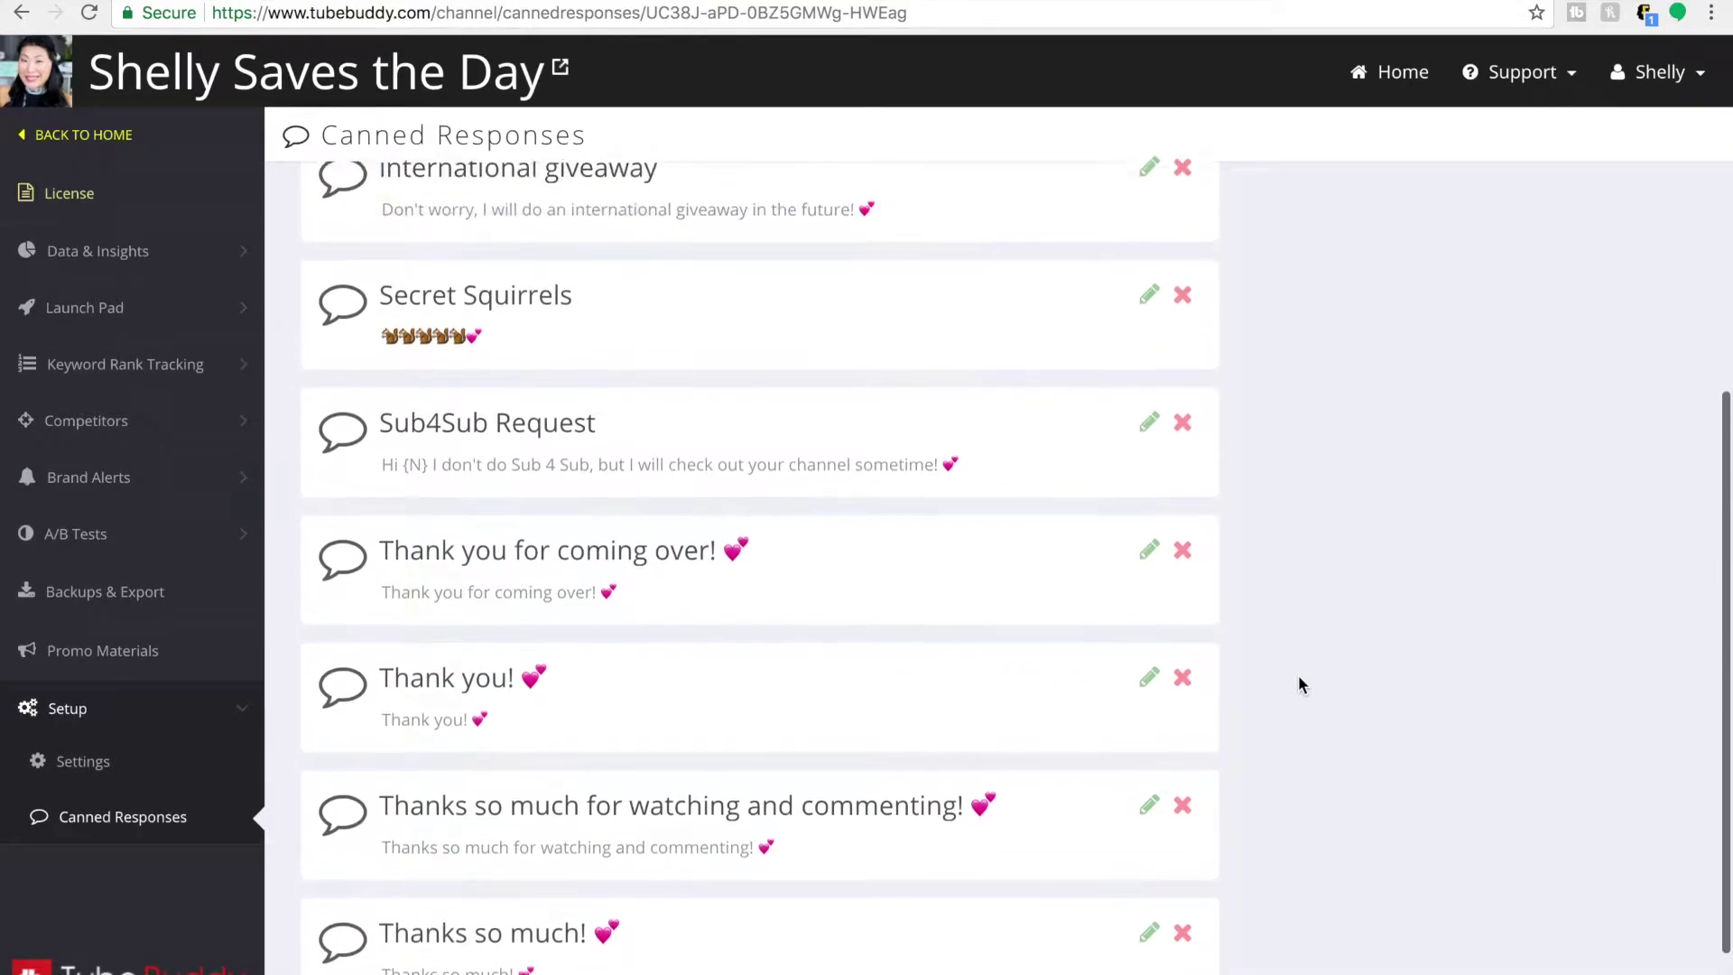
scroll(1300, 684, up, 6)
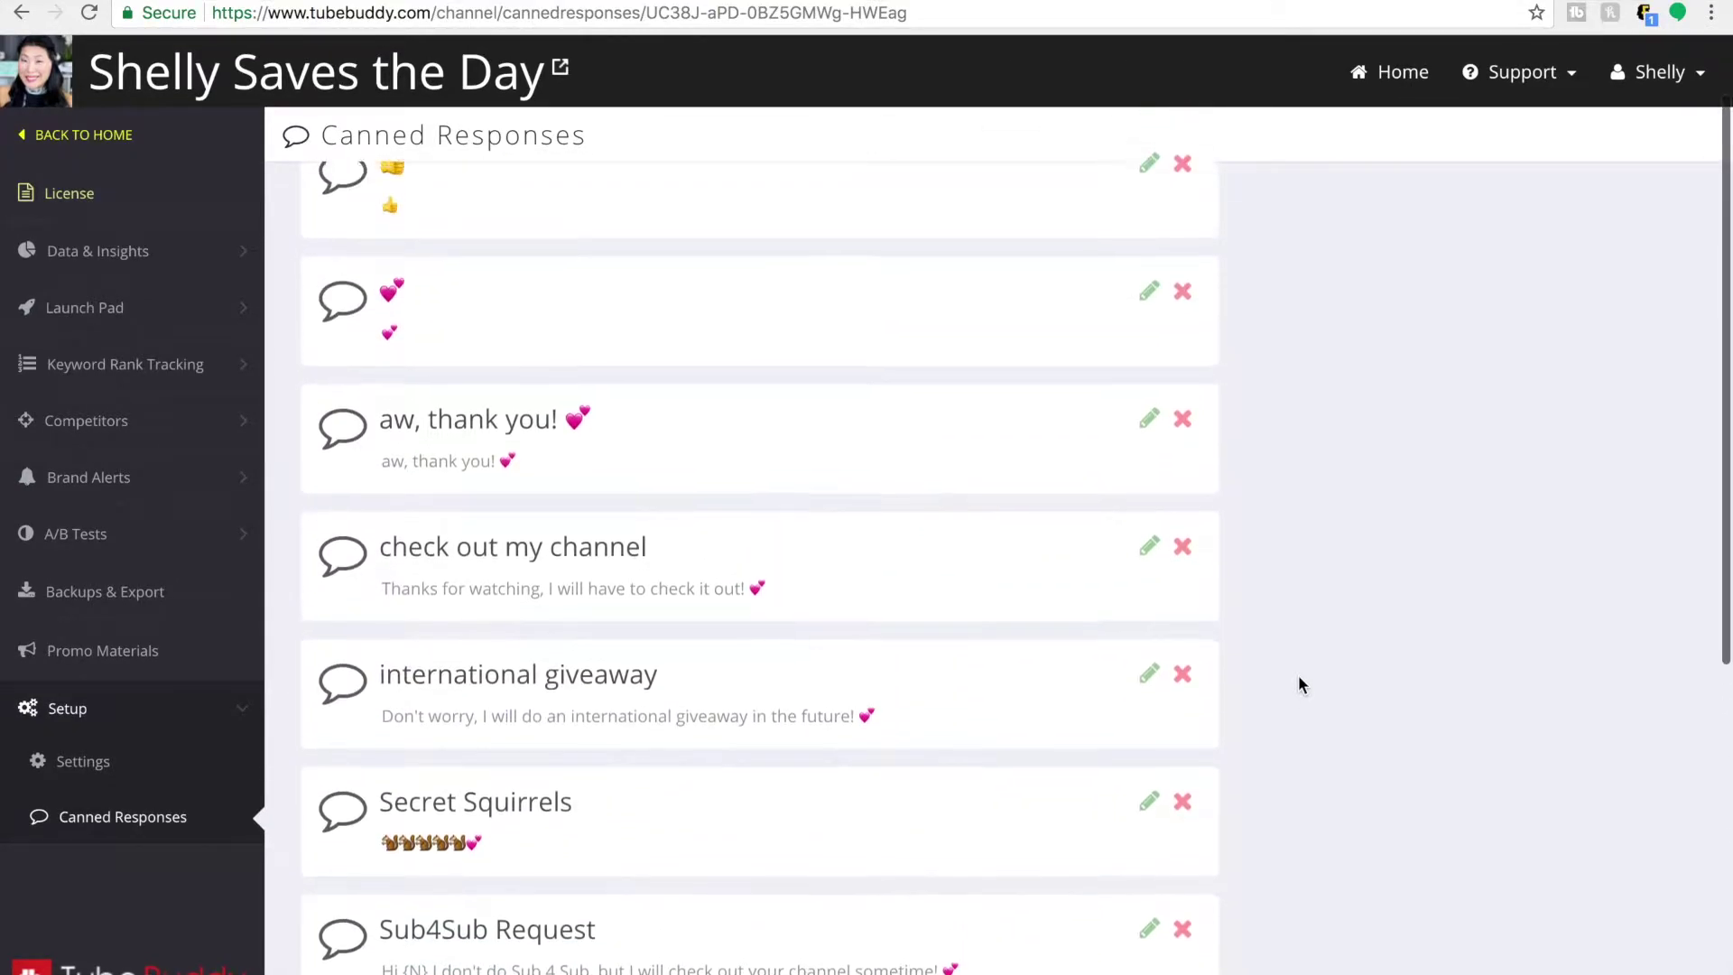
scroll(1300, 684, up, 2)
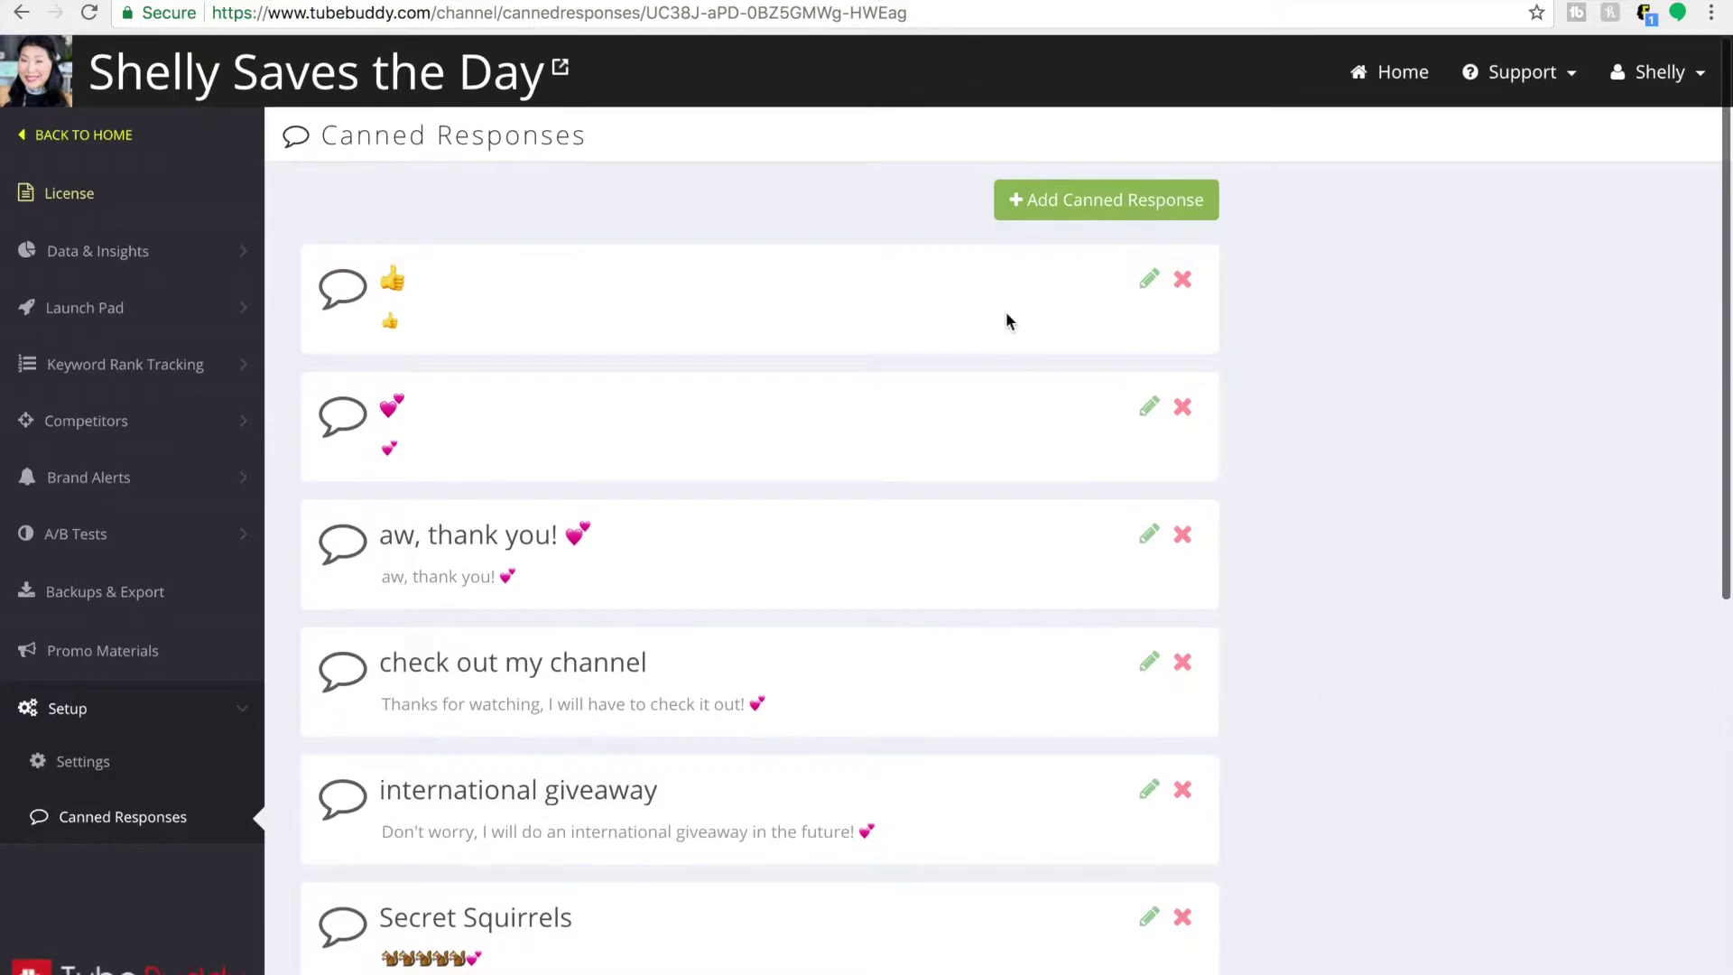
click(1065, 209)
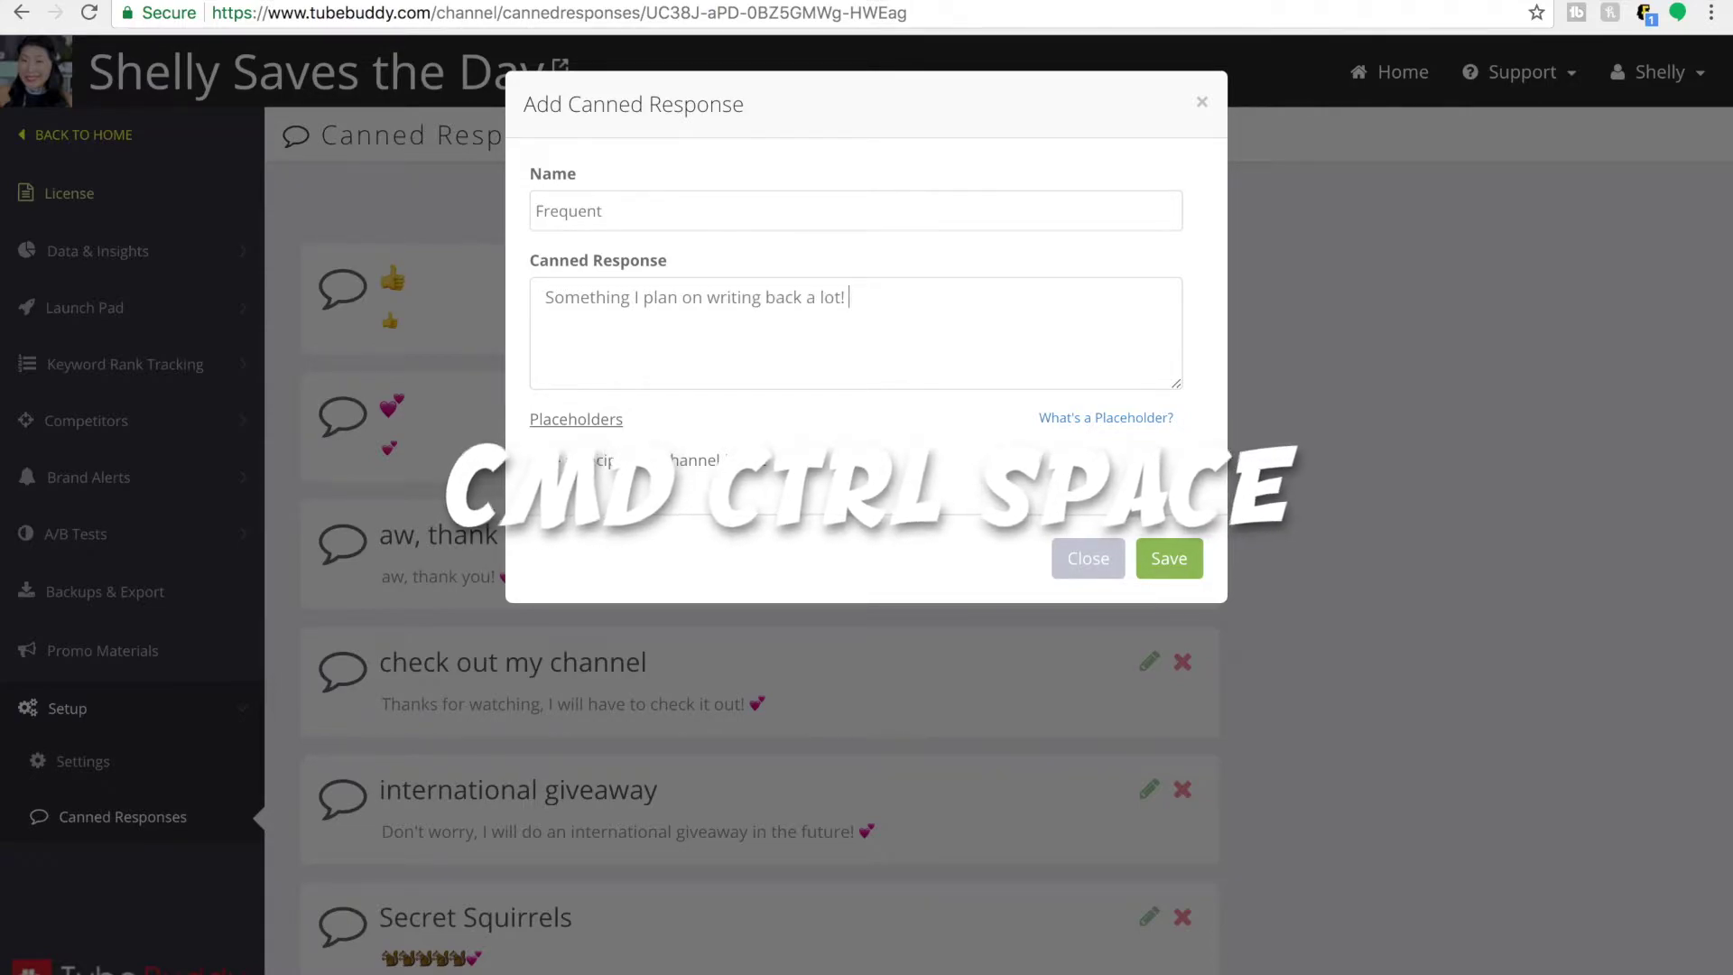
key(ctrl+super+space)
key(Return)
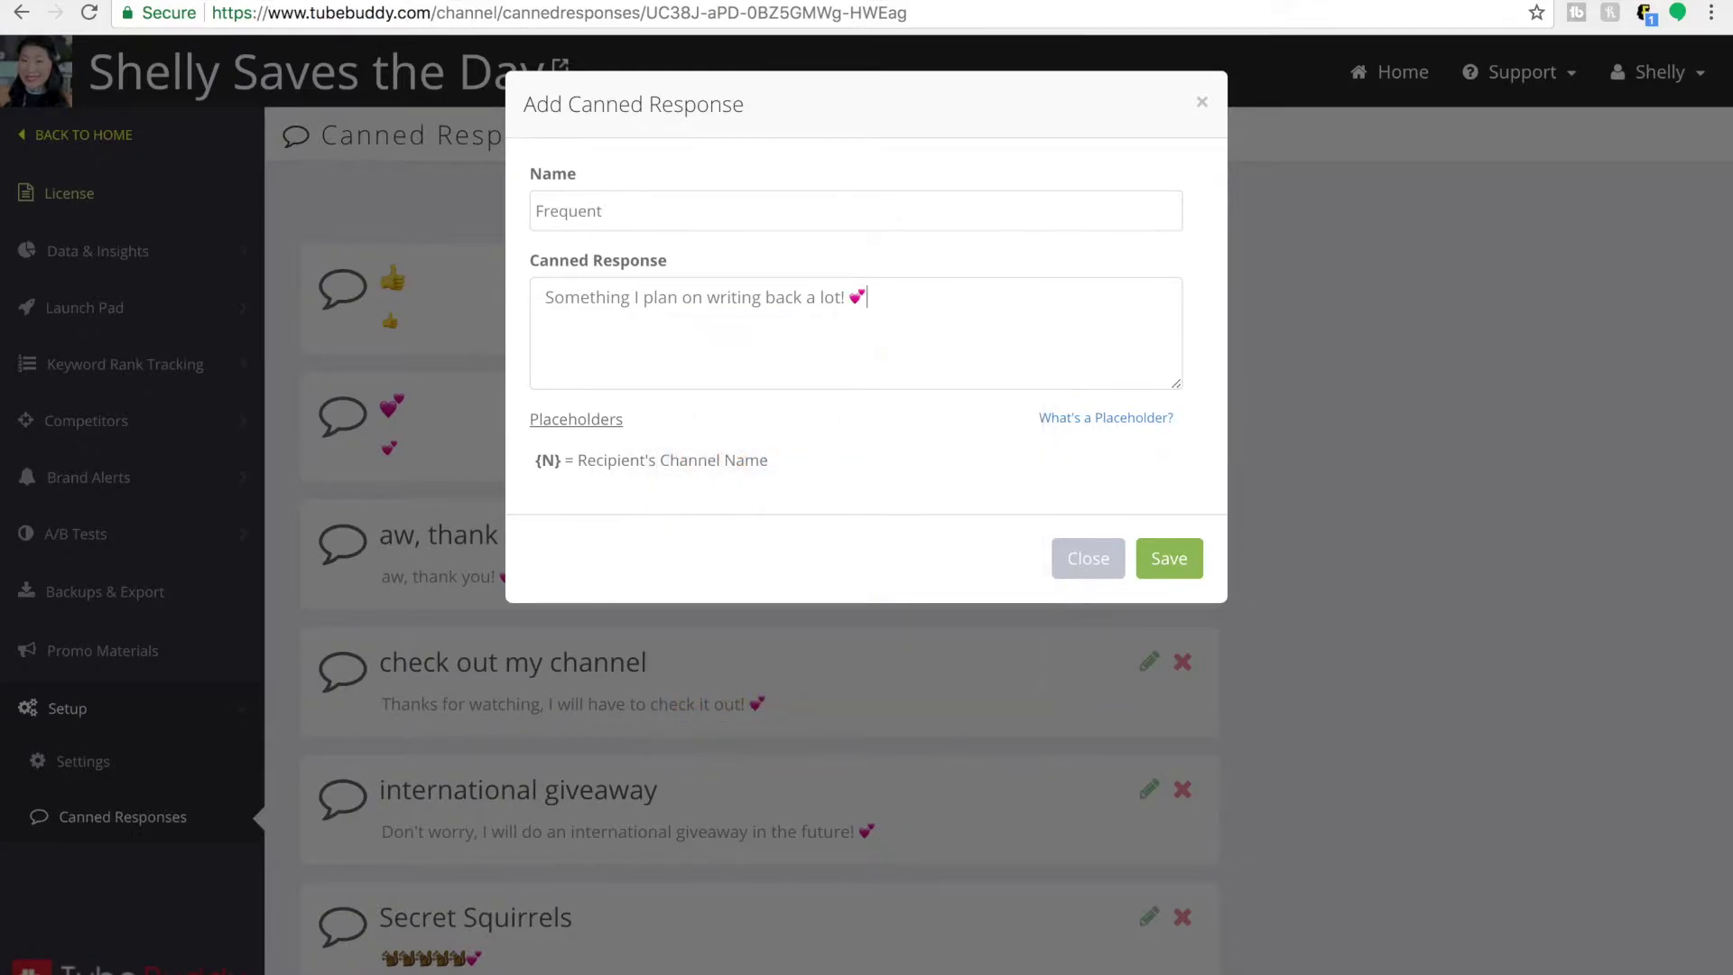
click(1167, 562)
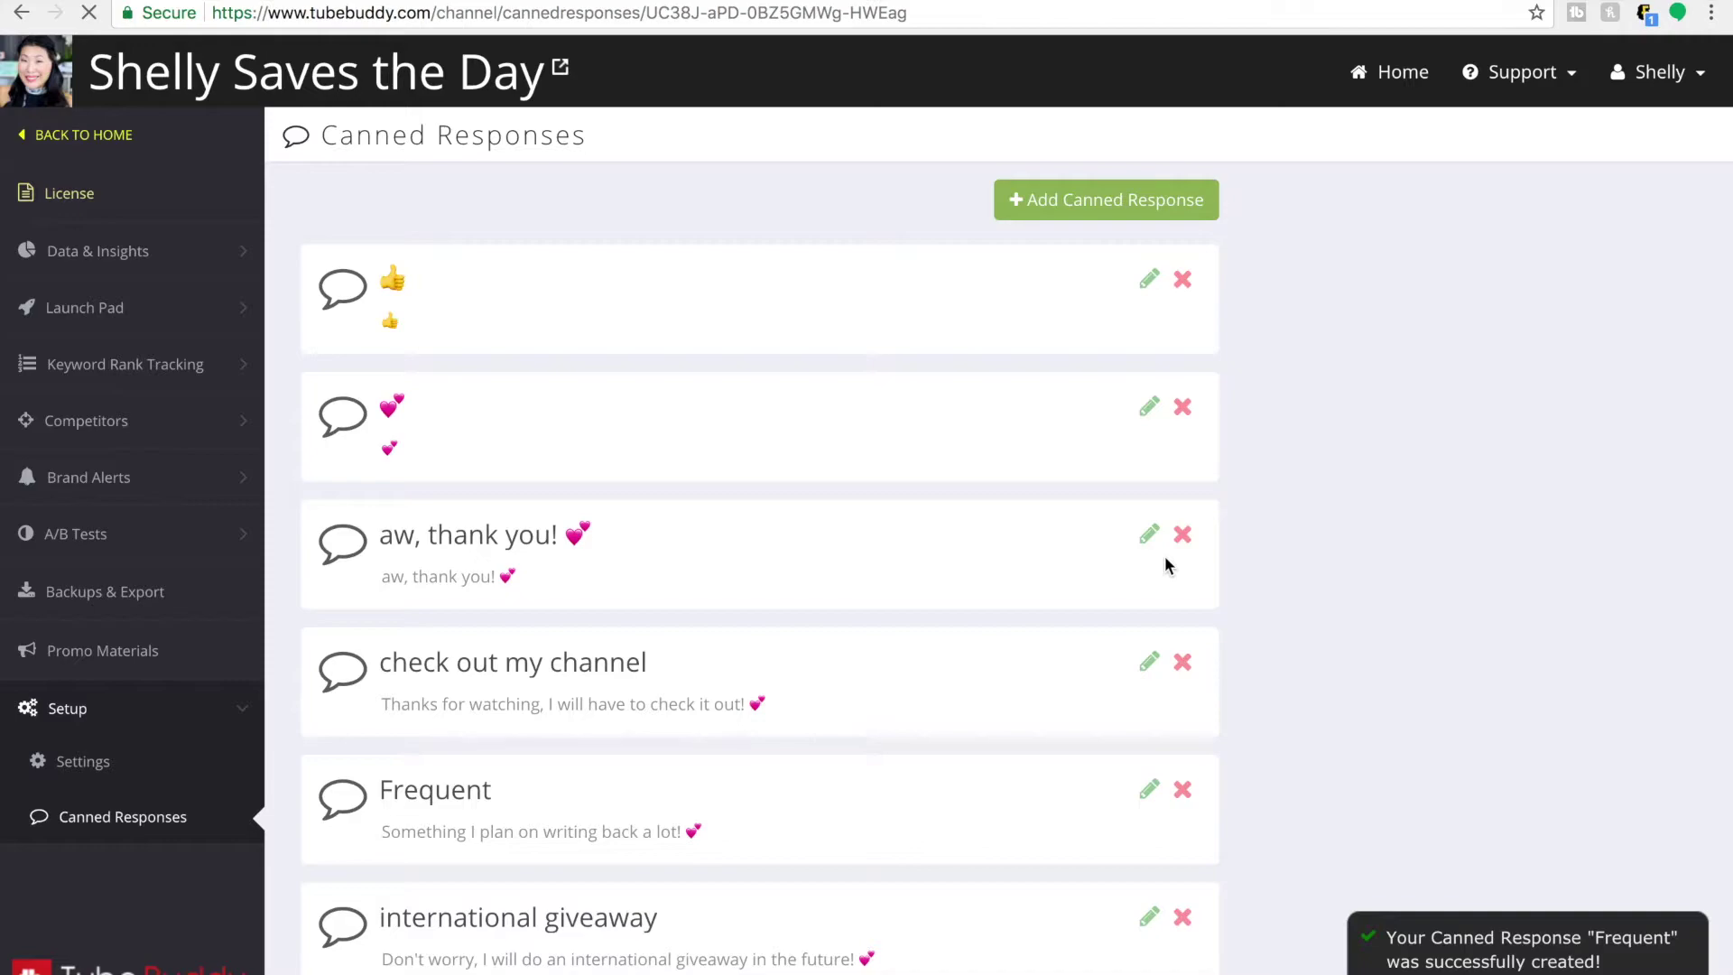
scroll(1029, 622, down, 4)
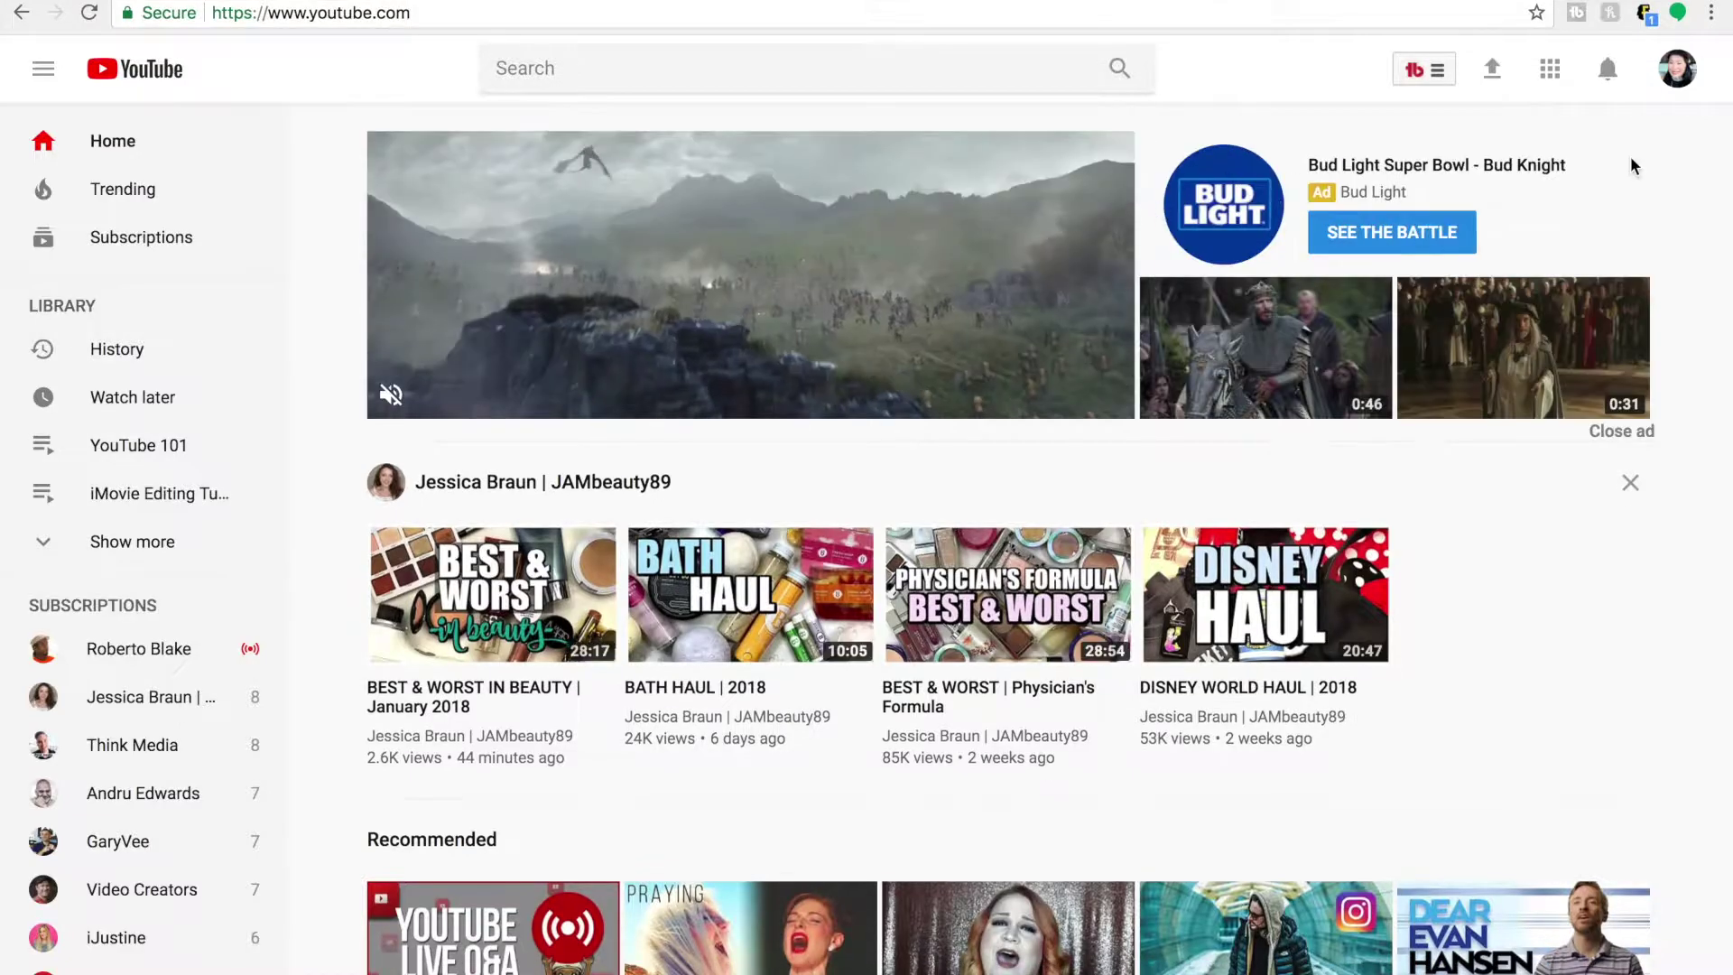
Step: Open the channel's comments page on YouTube and try to filter it to "Comments that I have not replied to"
click(1413, 71)
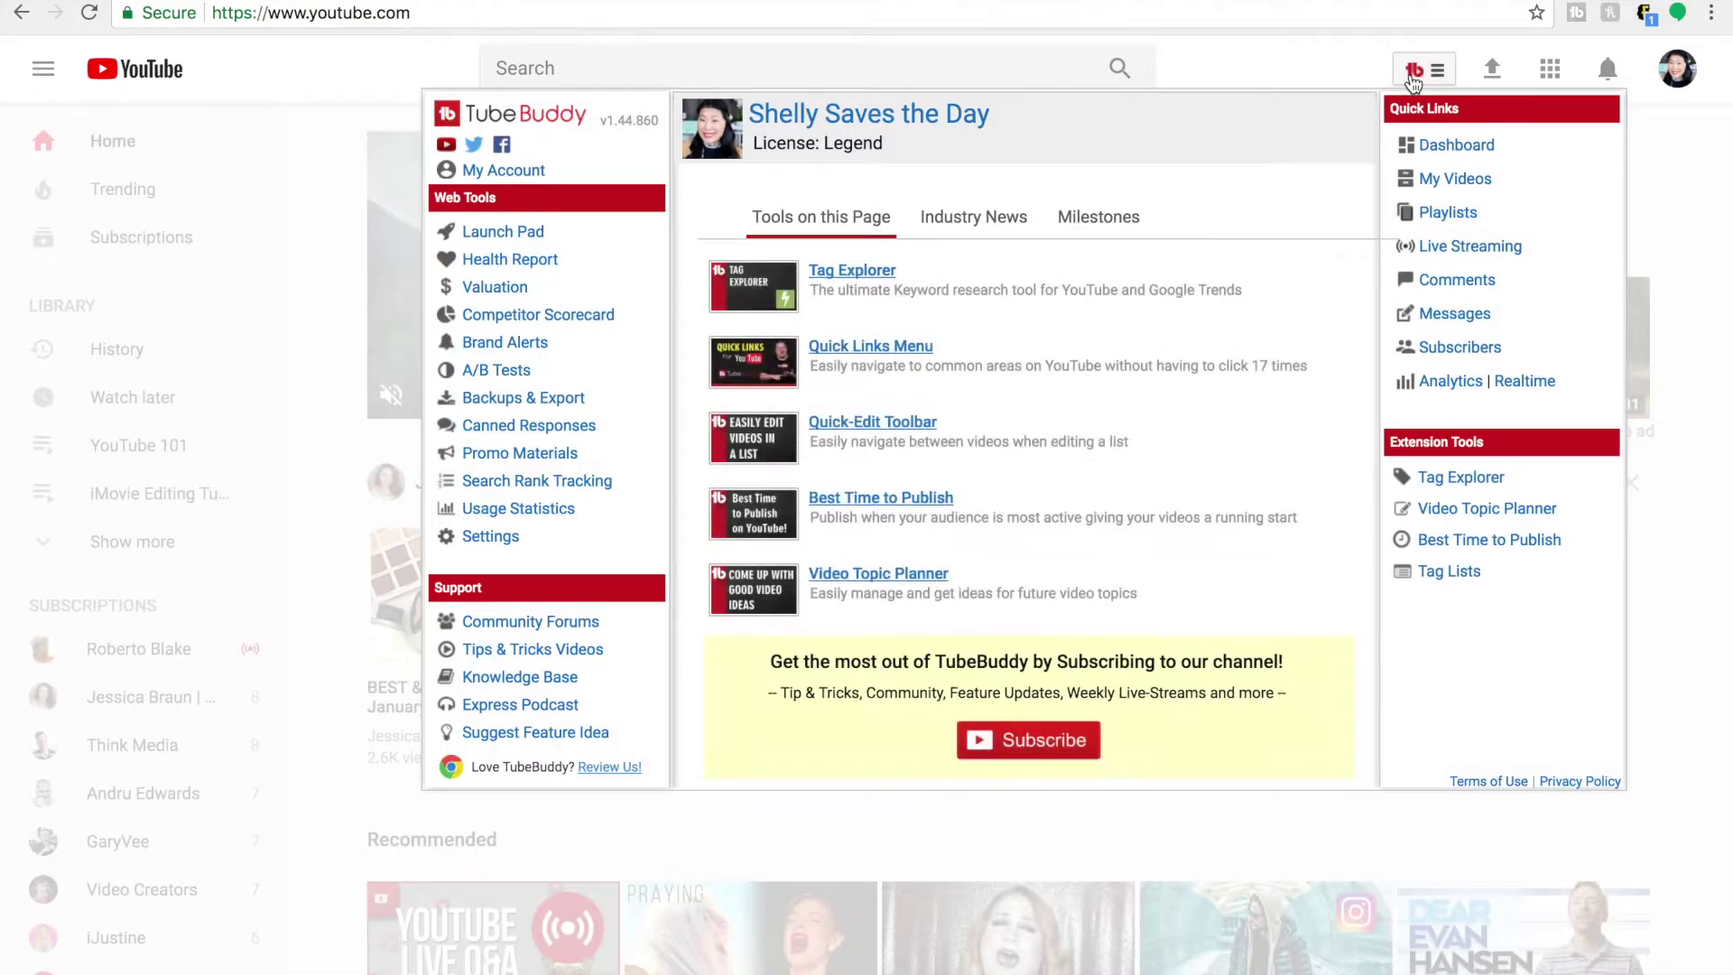
click(1457, 280)
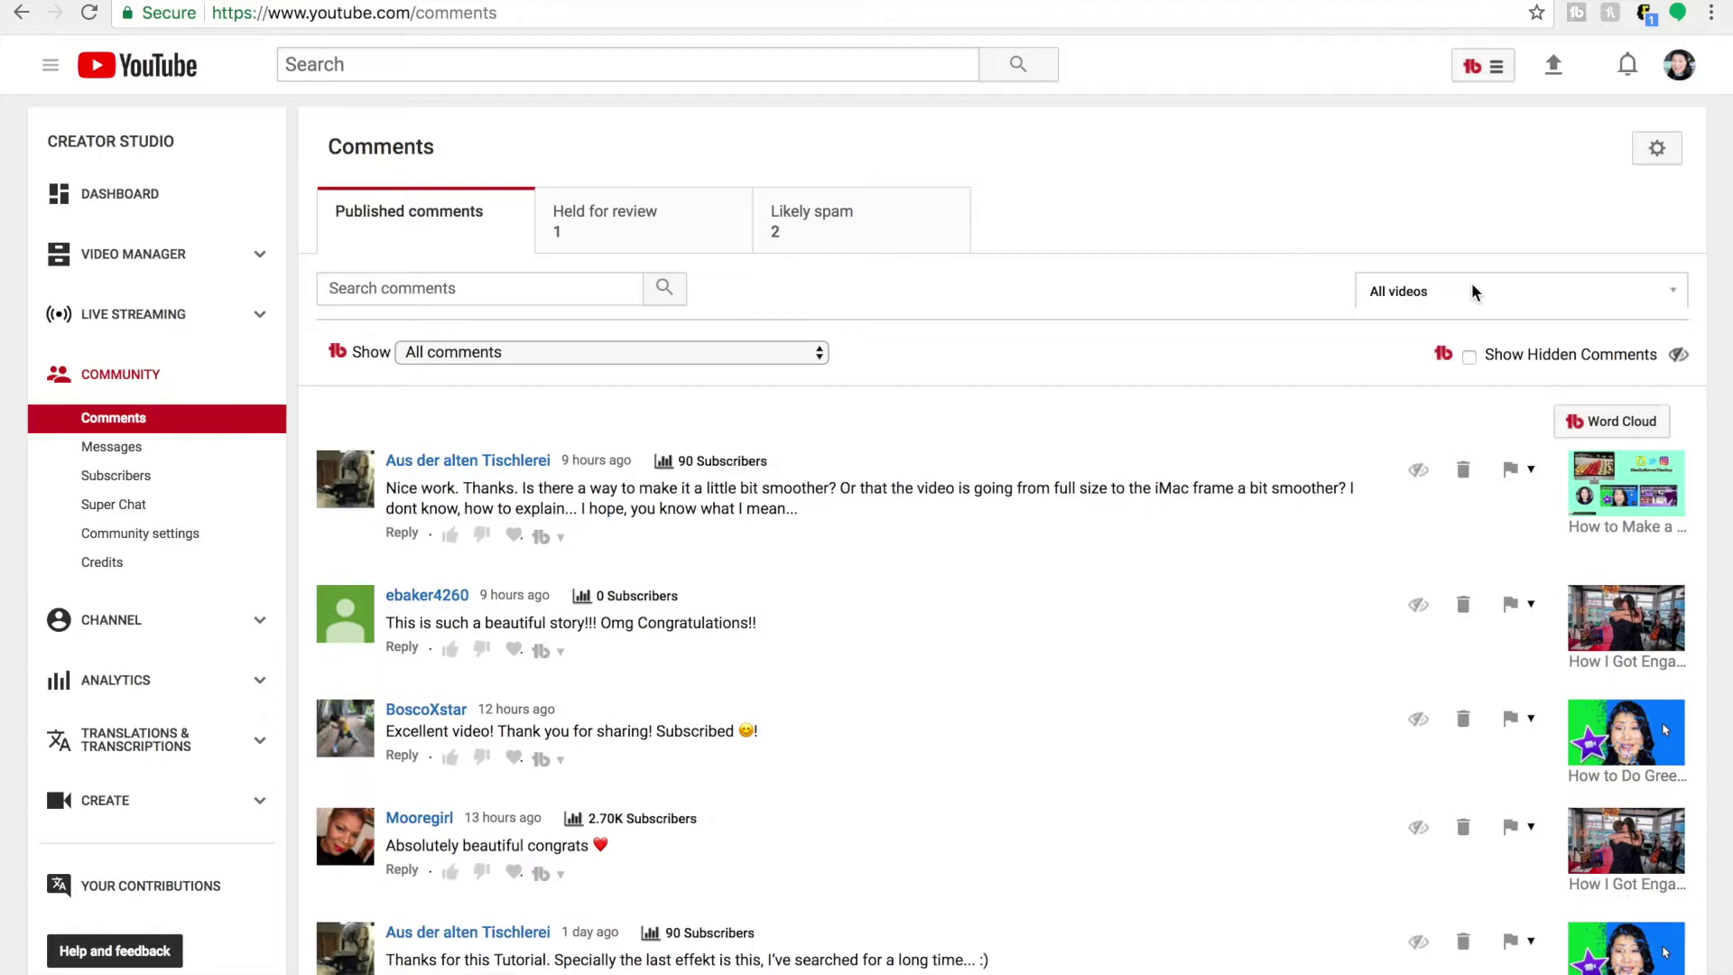
click(735, 358)
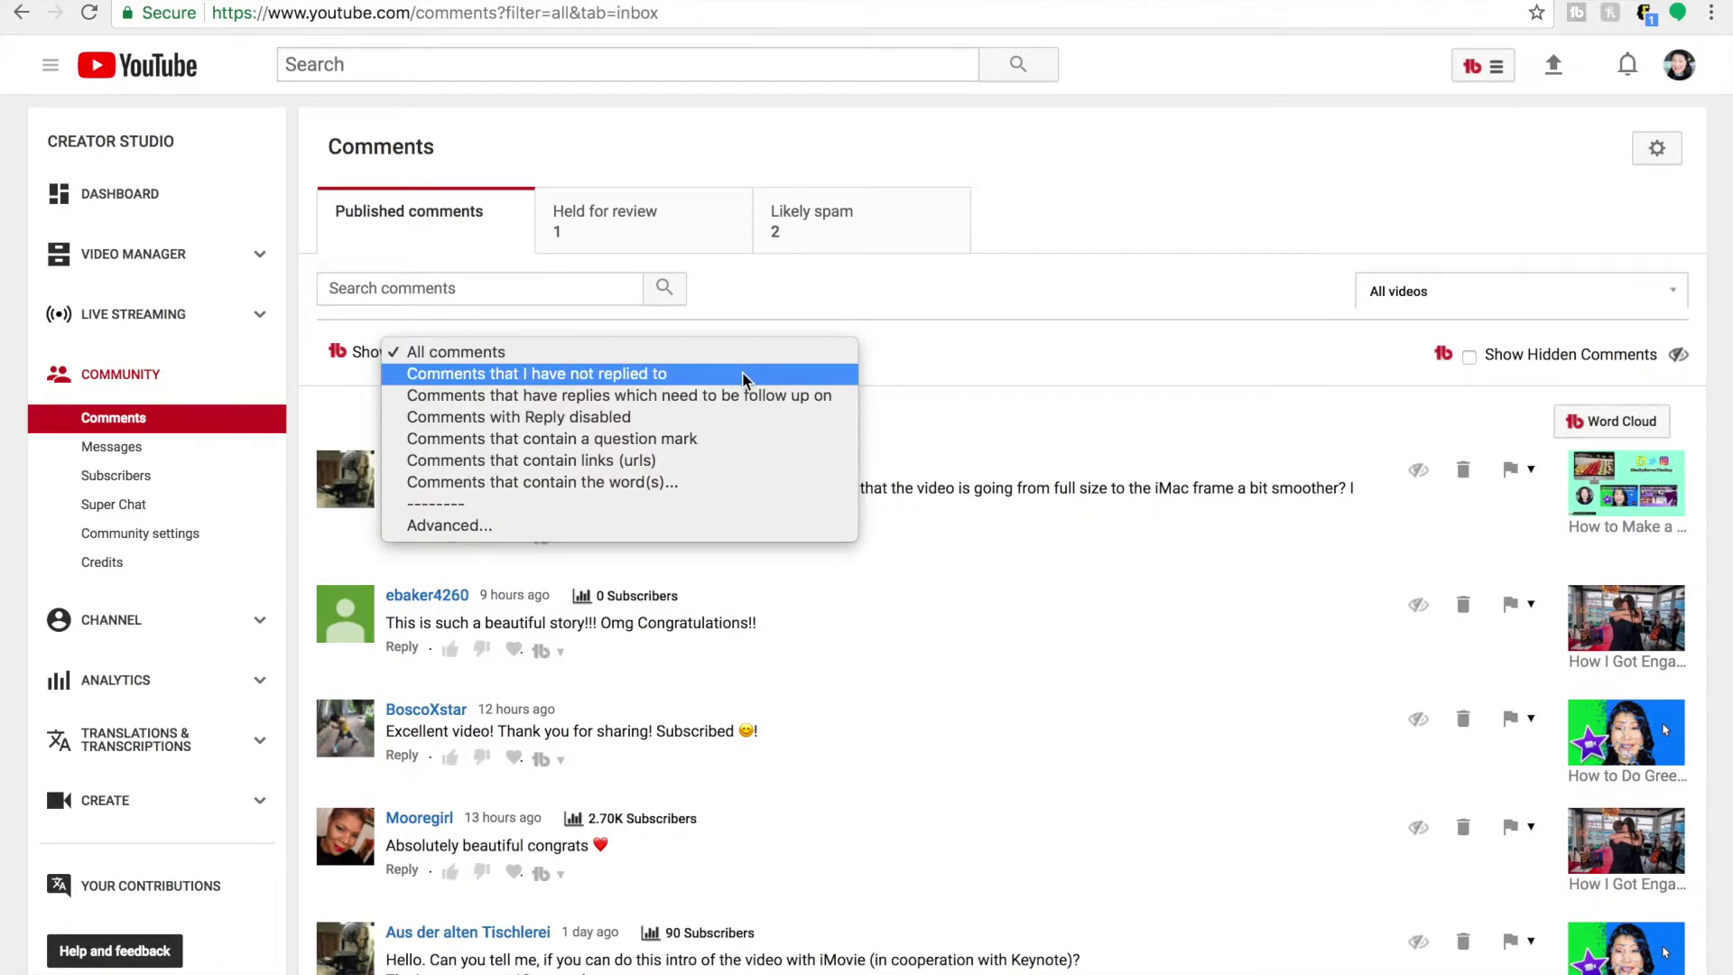
click(742, 374)
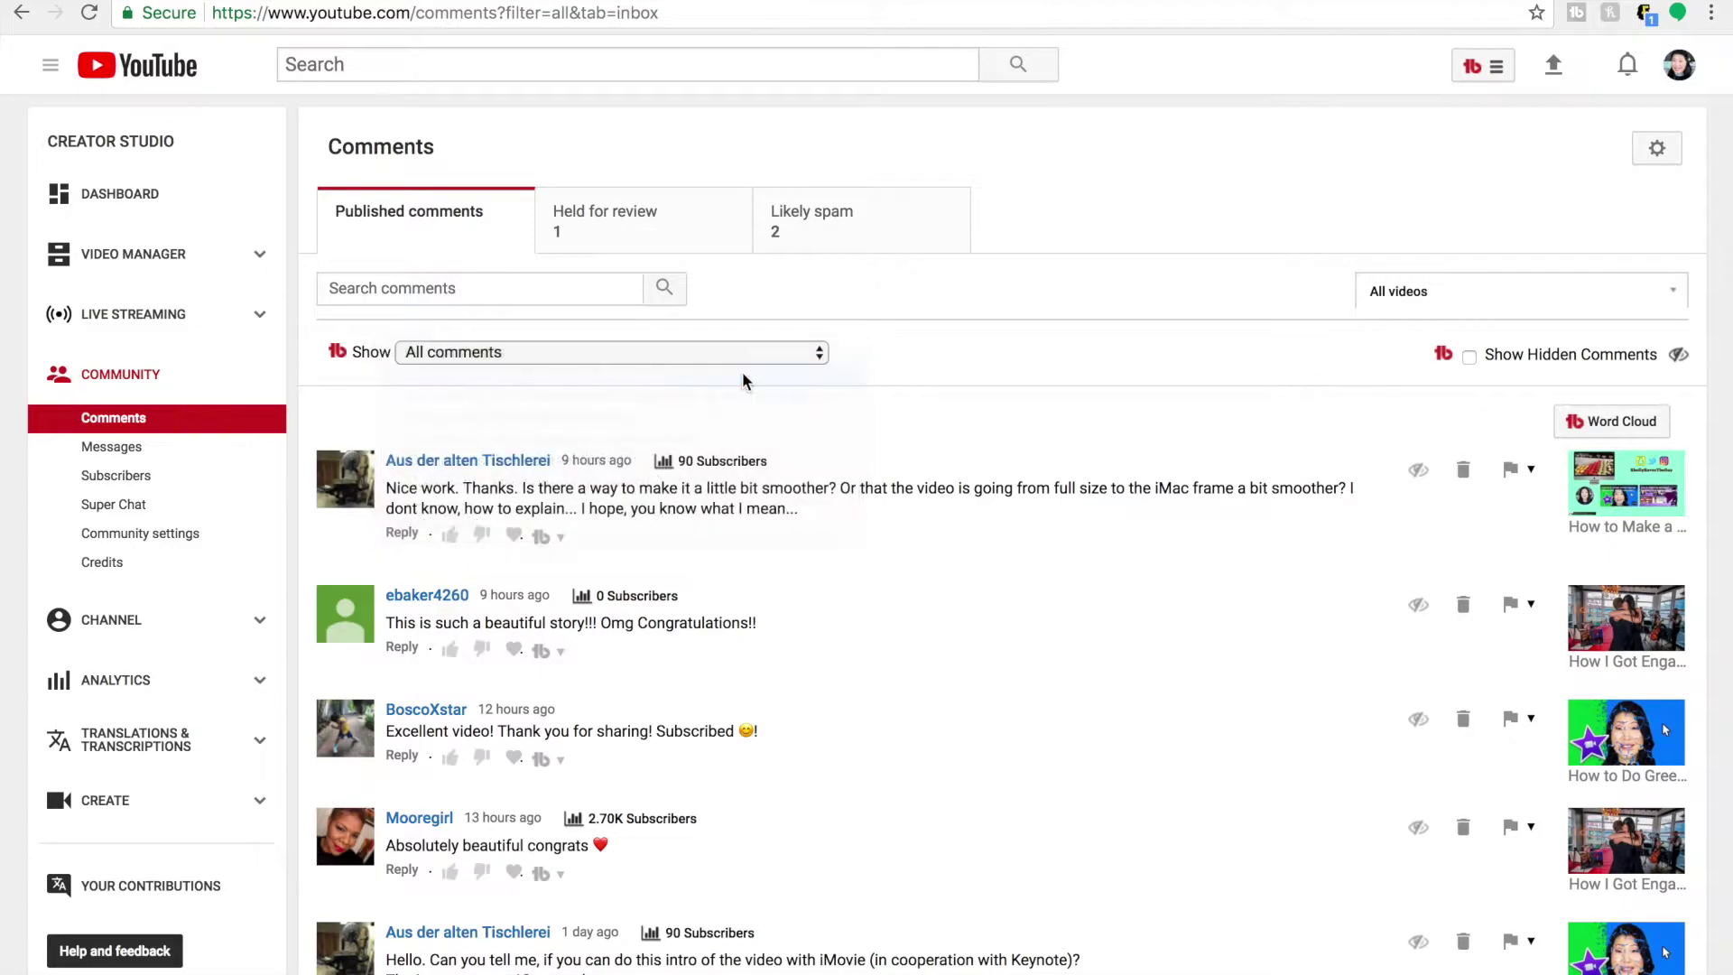
Step: Load one more page of older comments at the end of the published comments list
scroll(979, 538, down, 10)
scroll(979, 533, down, 10)
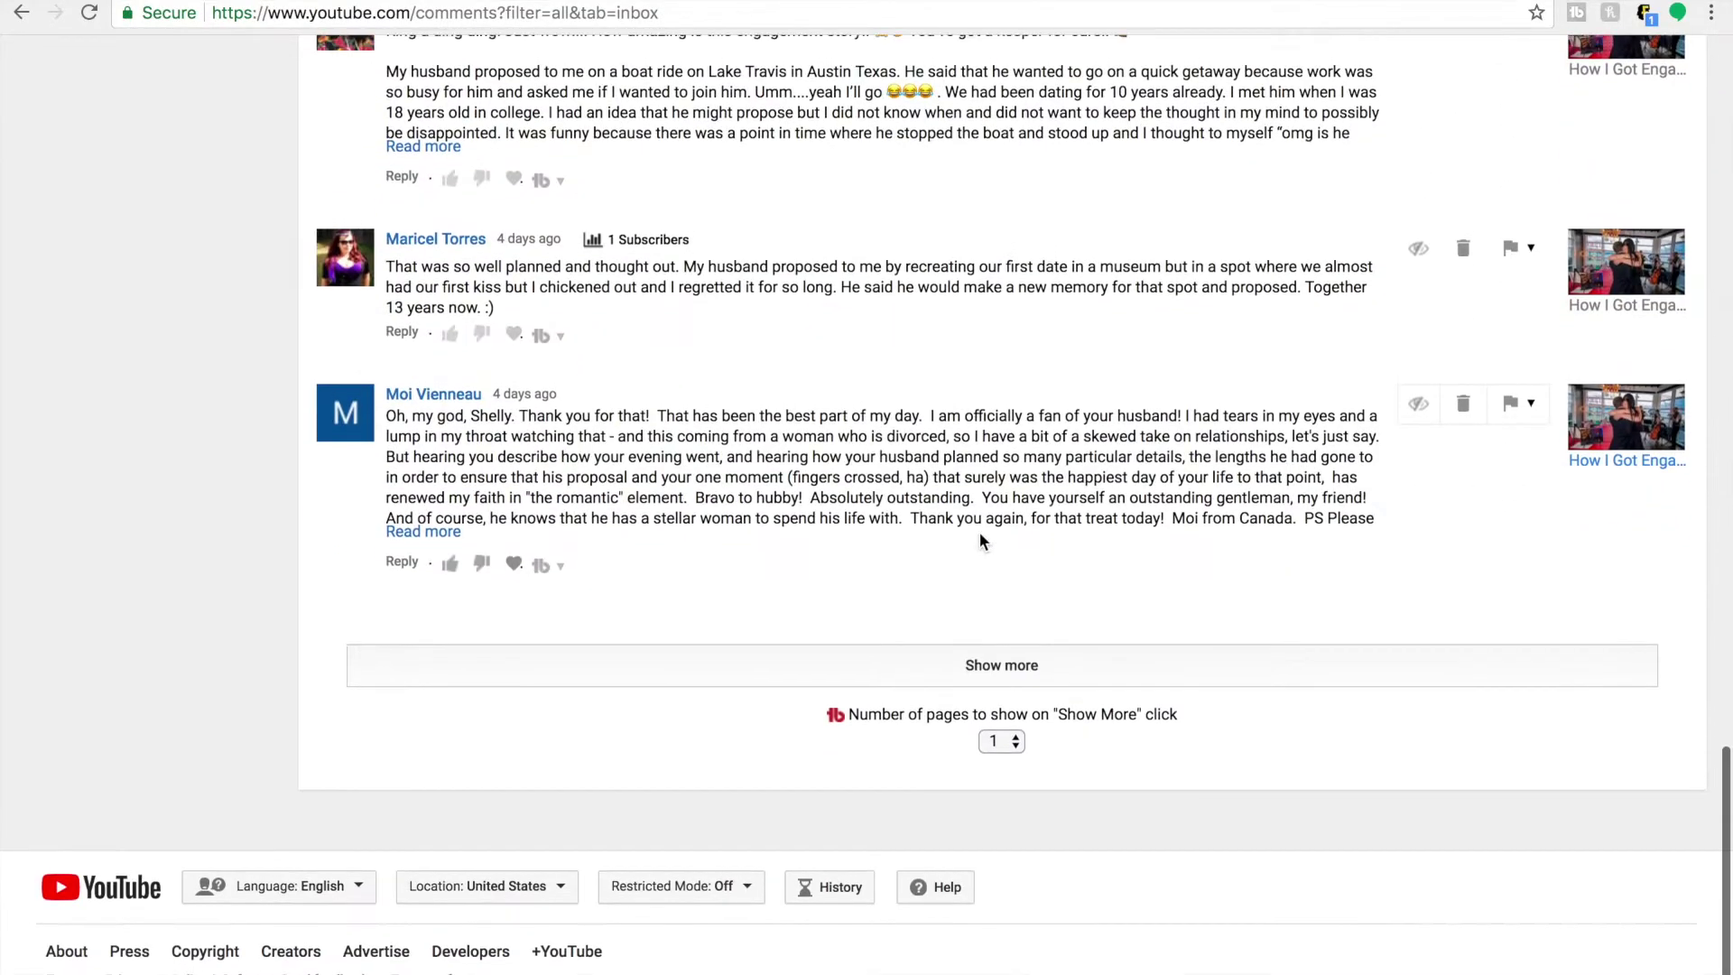
click(981, 671)
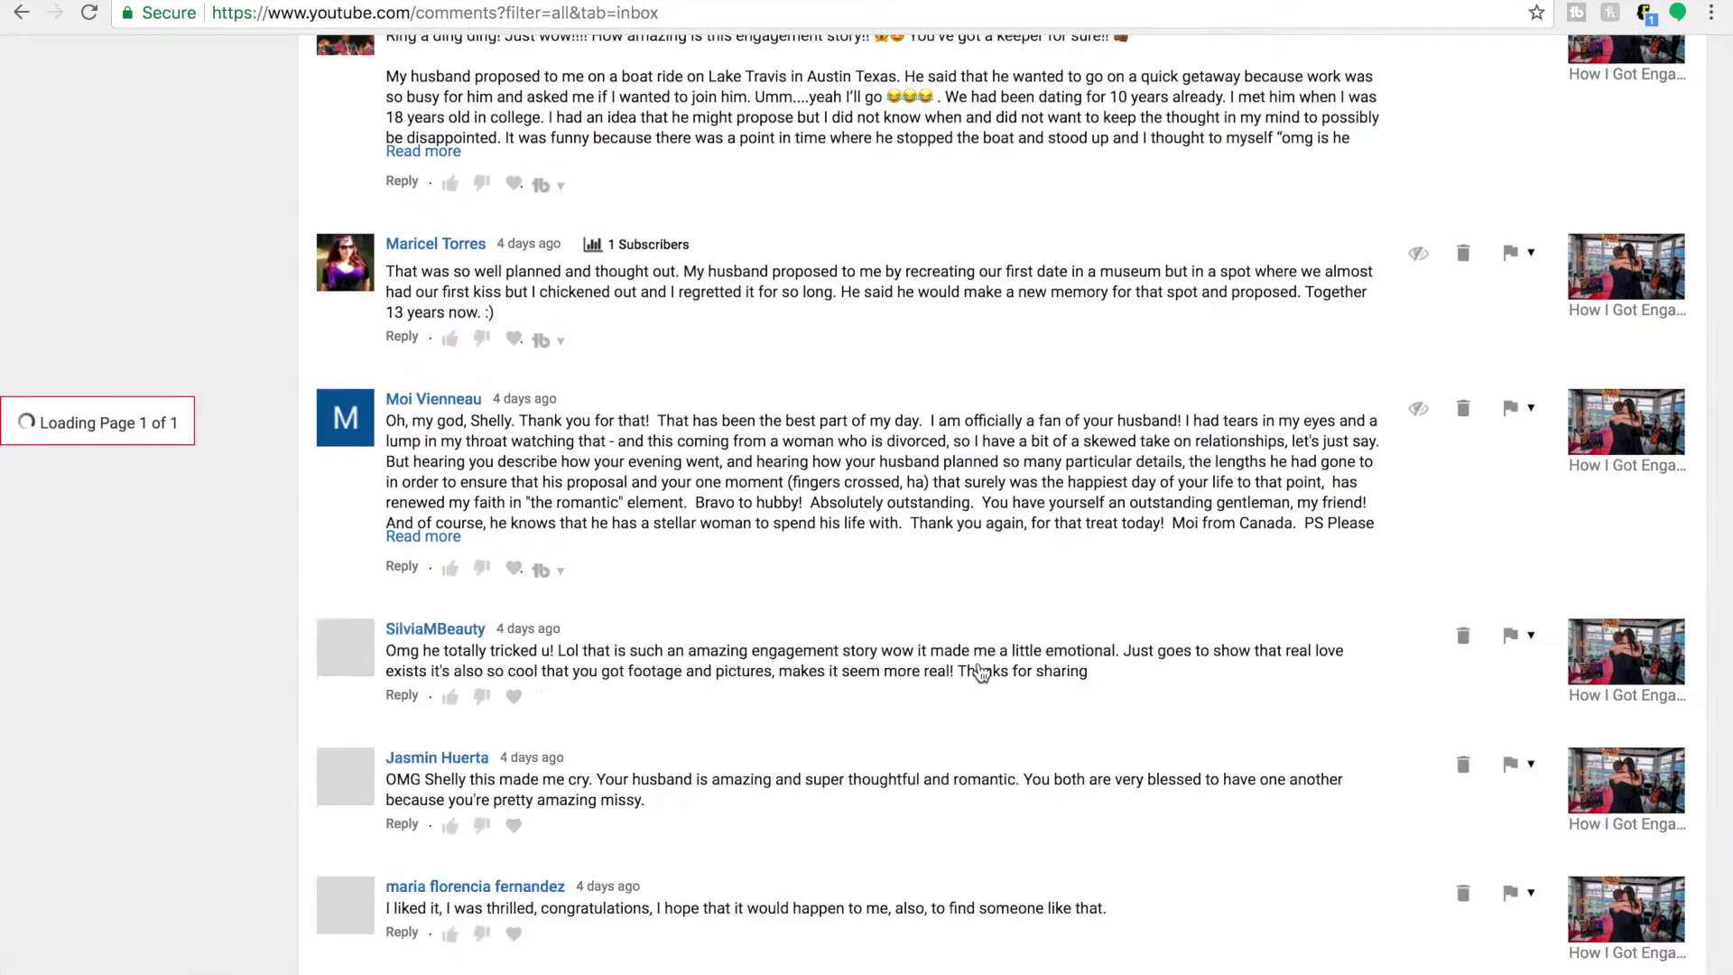
Step: Heart the last comment and reply with the "aw, thank you!" canned response, adding "I know that someone out there is definitely looking for you too!"
scroll(982, 677, down, 10)
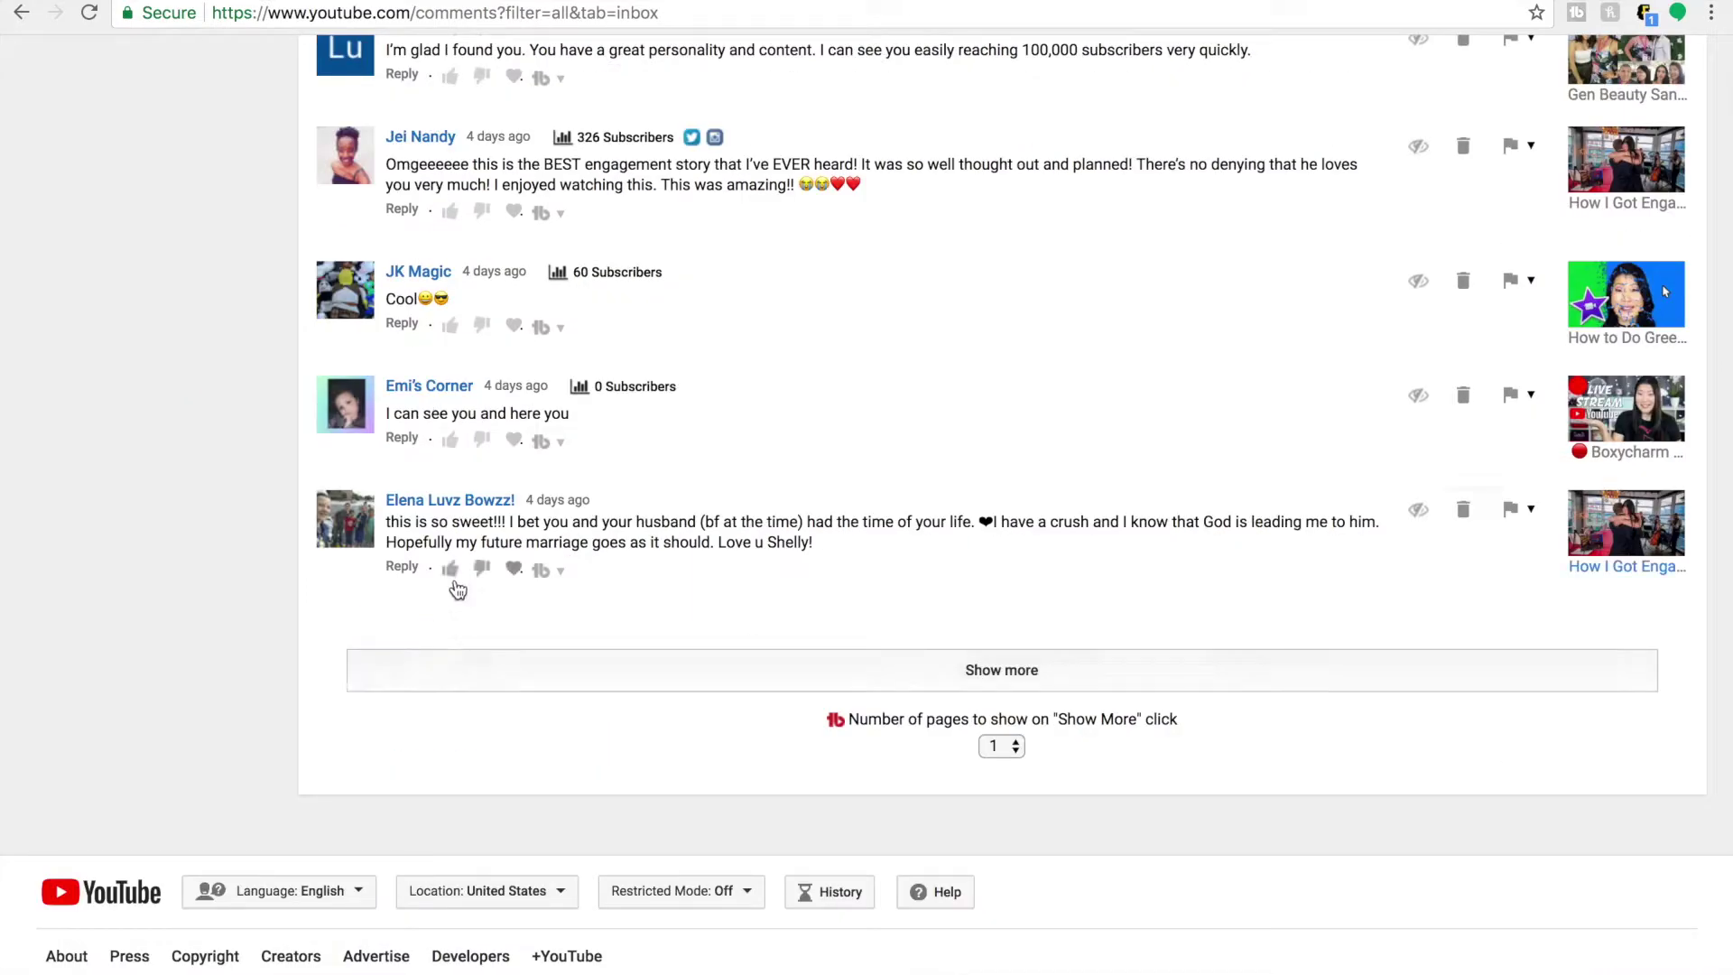
click(536, 571)
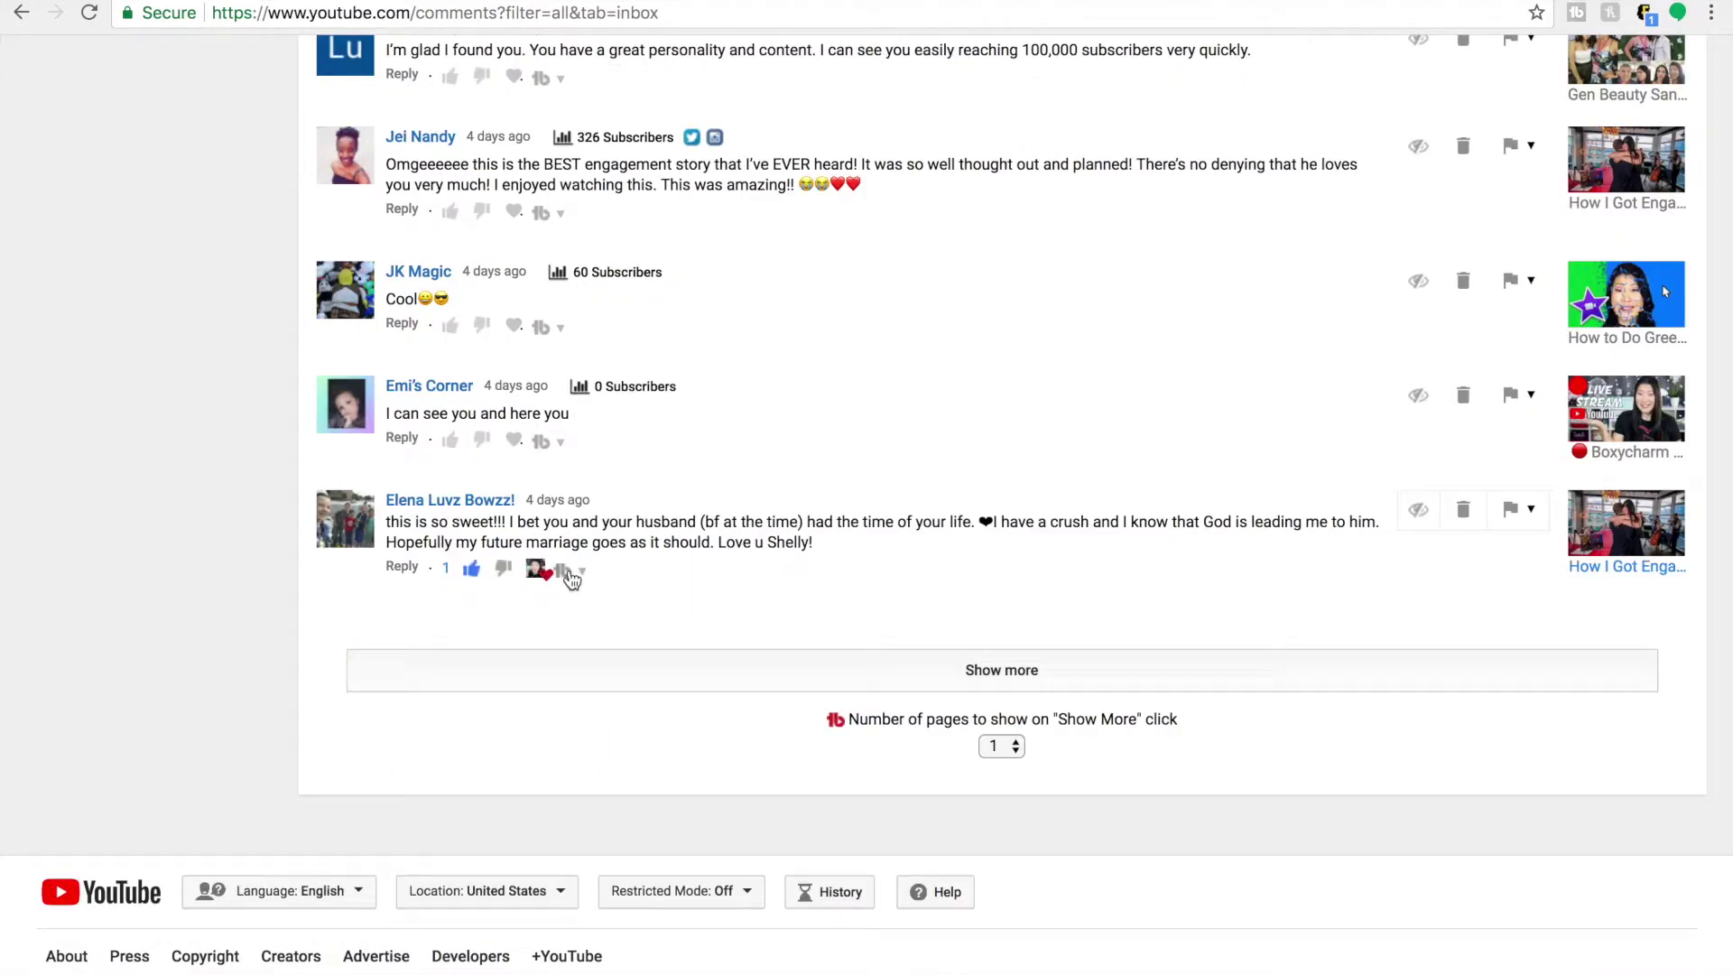
click(570, 578)
click(627, 643)
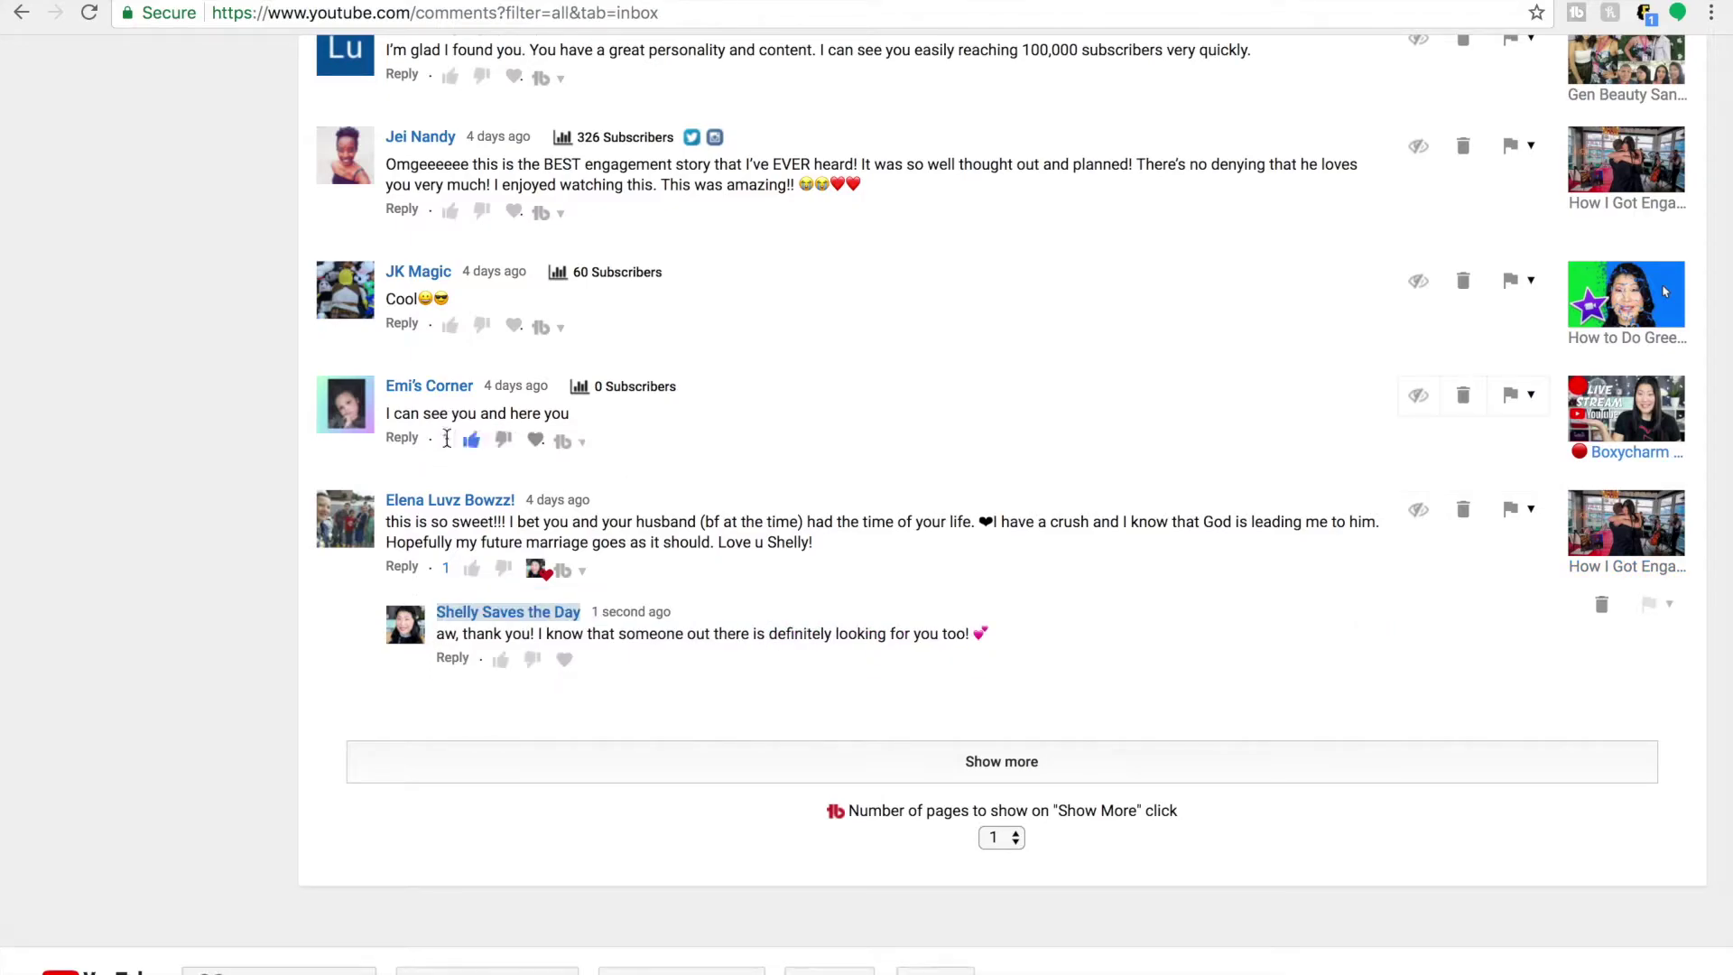
Step: Heart the "I can see you and here you" comment, reply with the "Thank you! 💕" canned response and like that reply
click(534, 442)
click(563, 442)
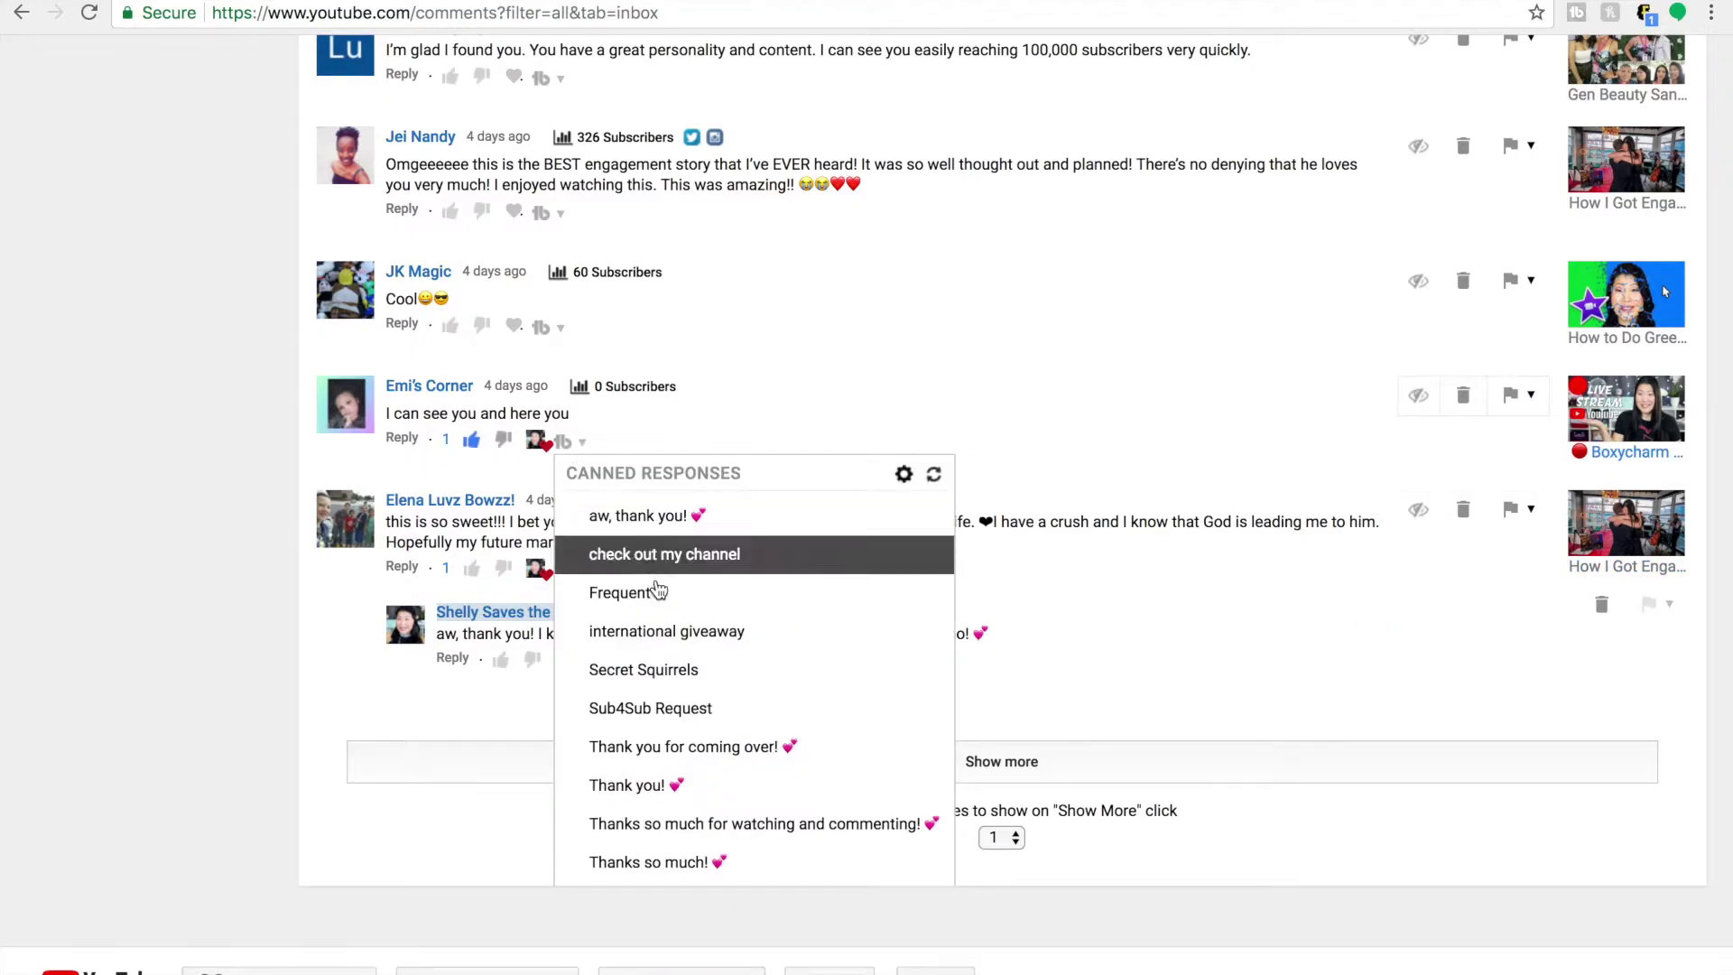
click(679, 786)
click(1349, 555)
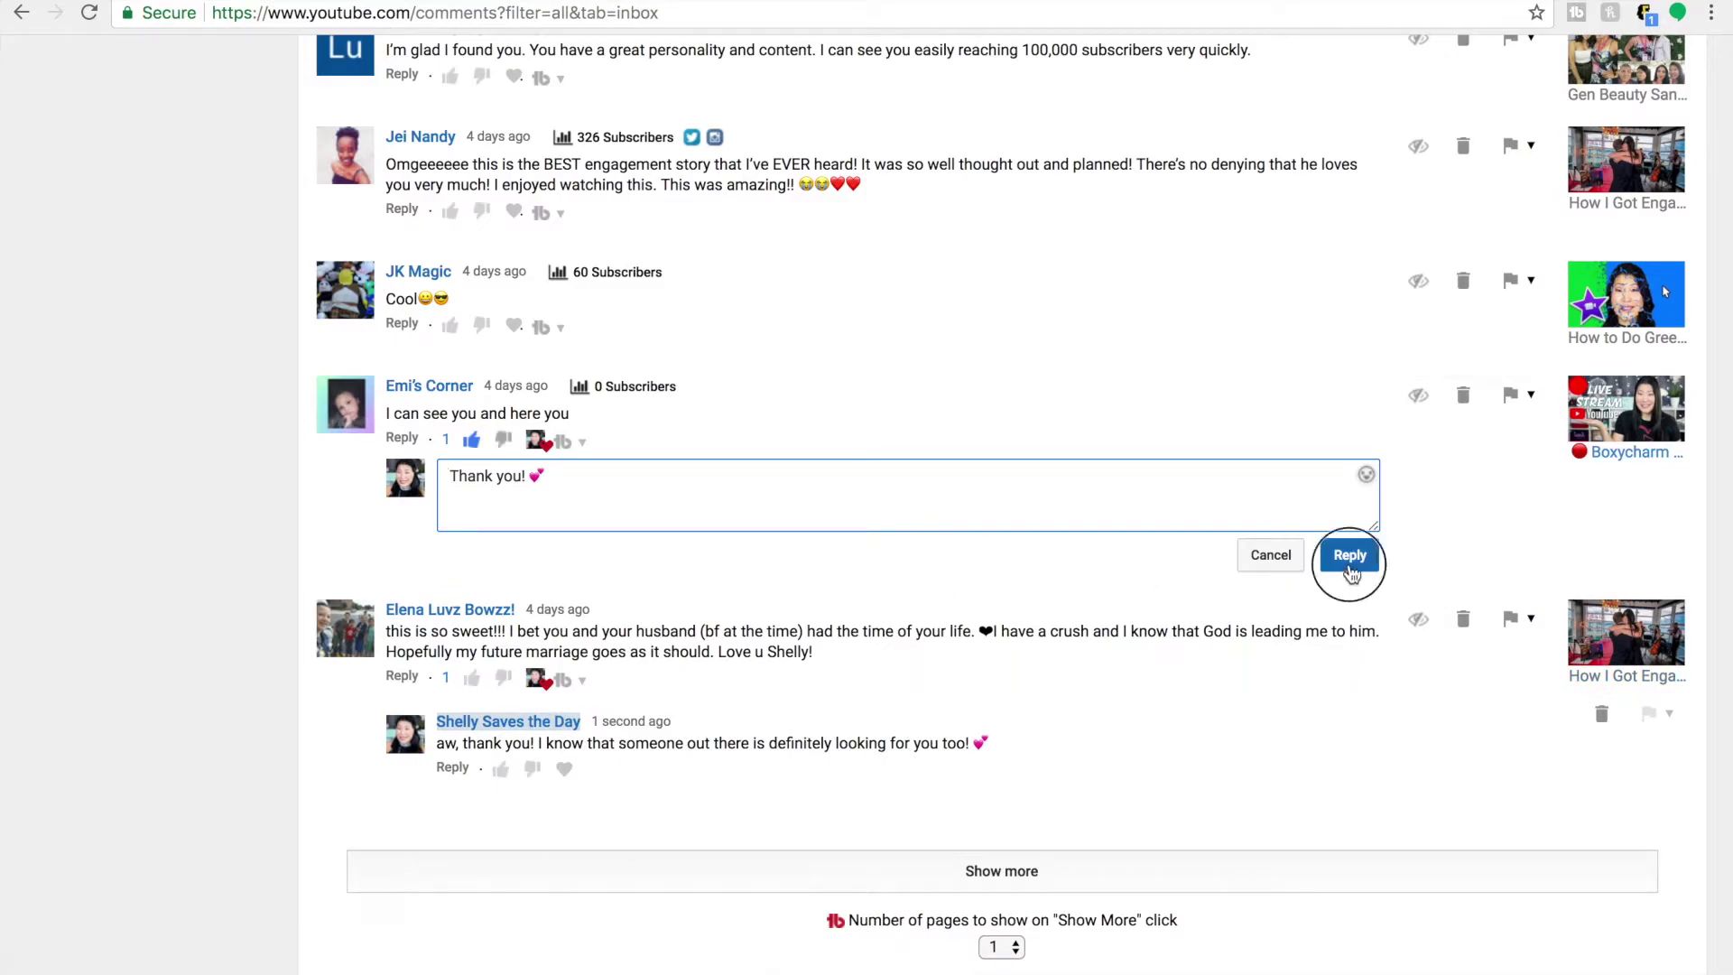
click(522, 531)
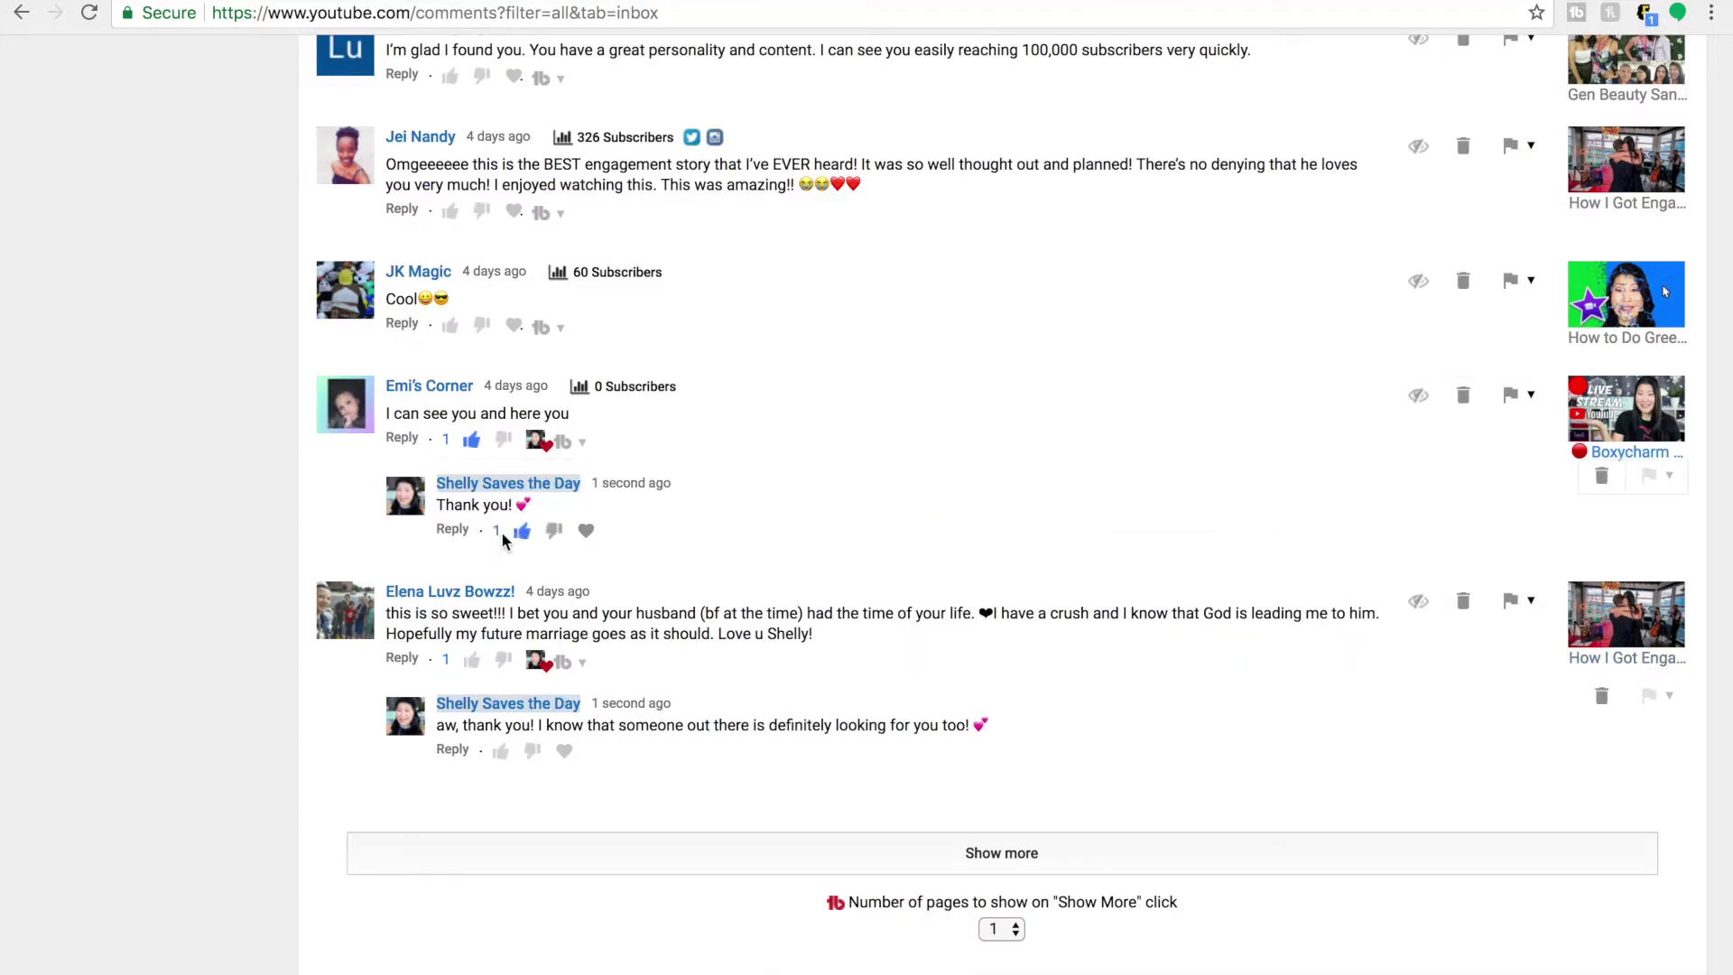
Step: Like and heart the "Cool" comment and post the "Thank you! 💕" canned response as its reply
scroll(541, 469, up, 5)
click(449, 551)
click(535, 552)
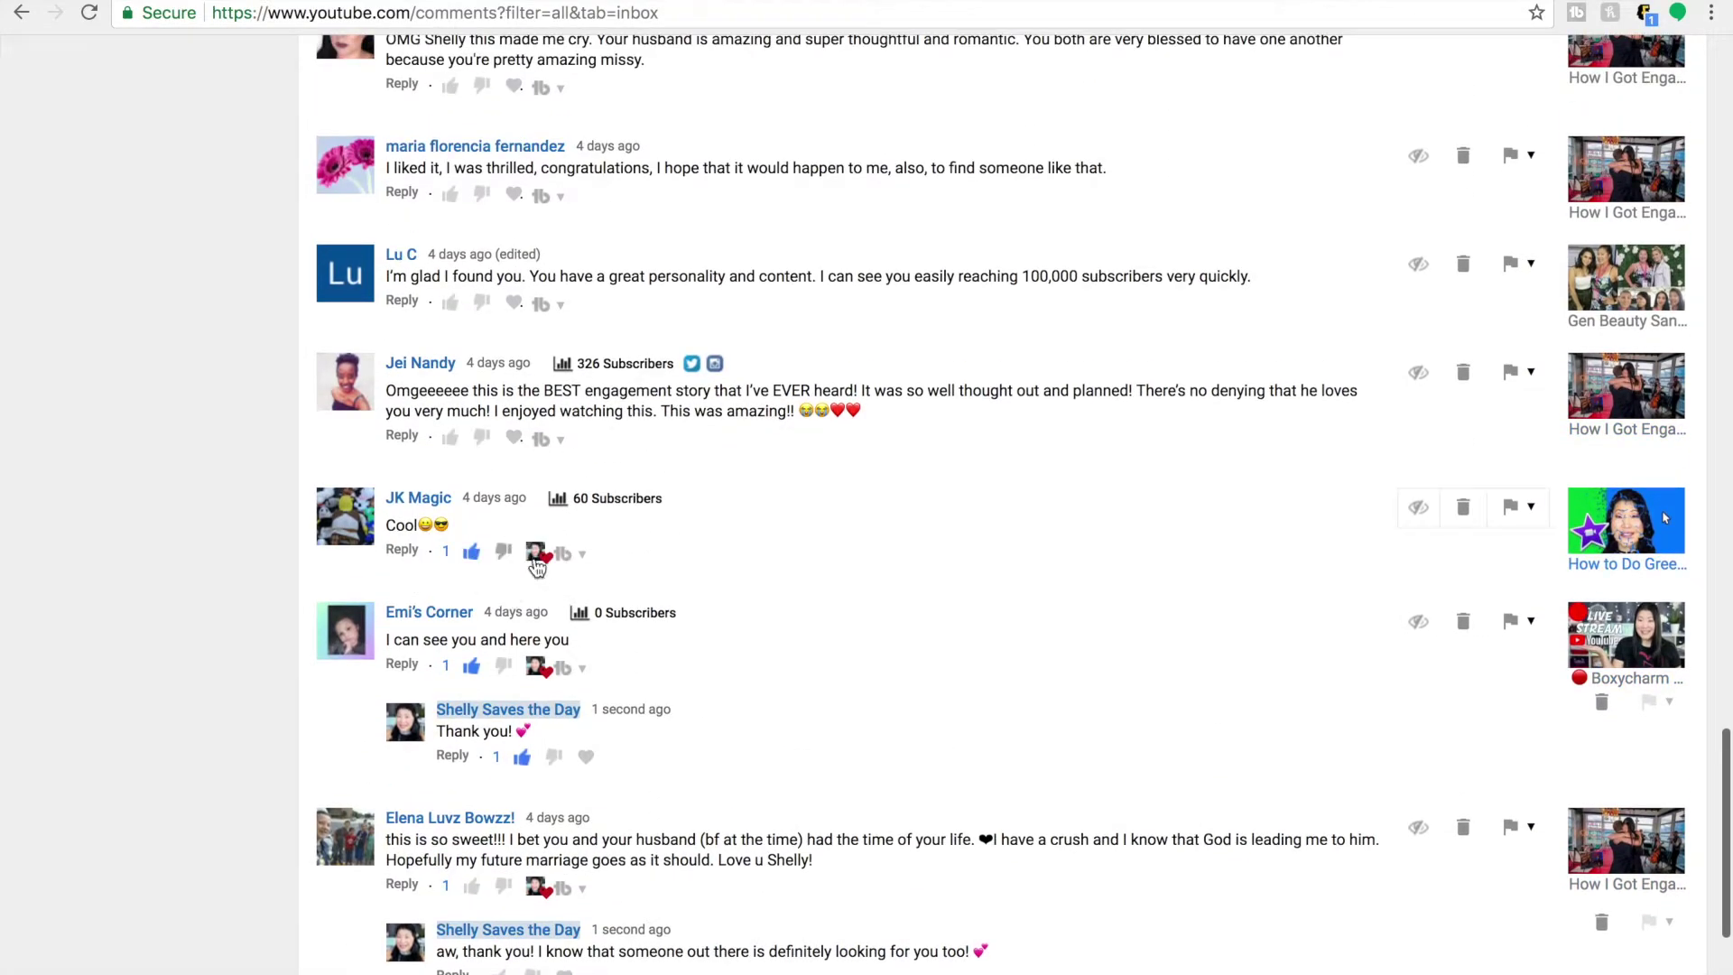
click(565, 553)
click(628, 896)
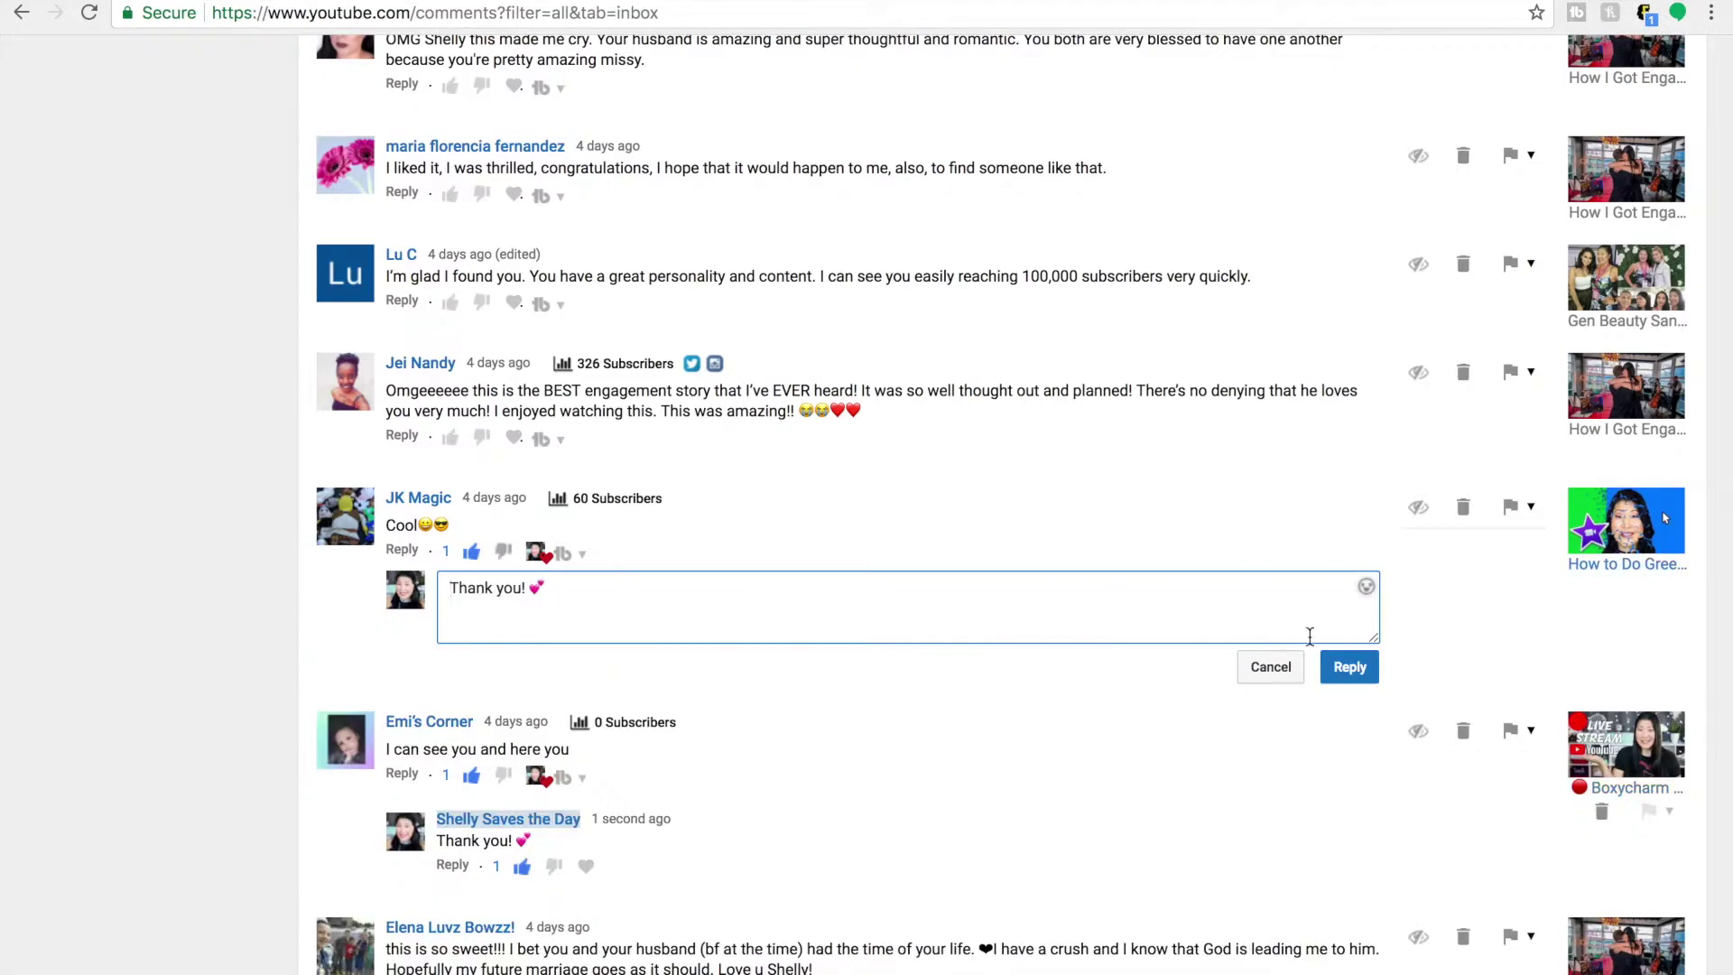
click(1349, 666)
Step: Like and heart the "BEST engagement story" comment and choose the "aw, thank you! 💕" canned response for it
click(450, 437)
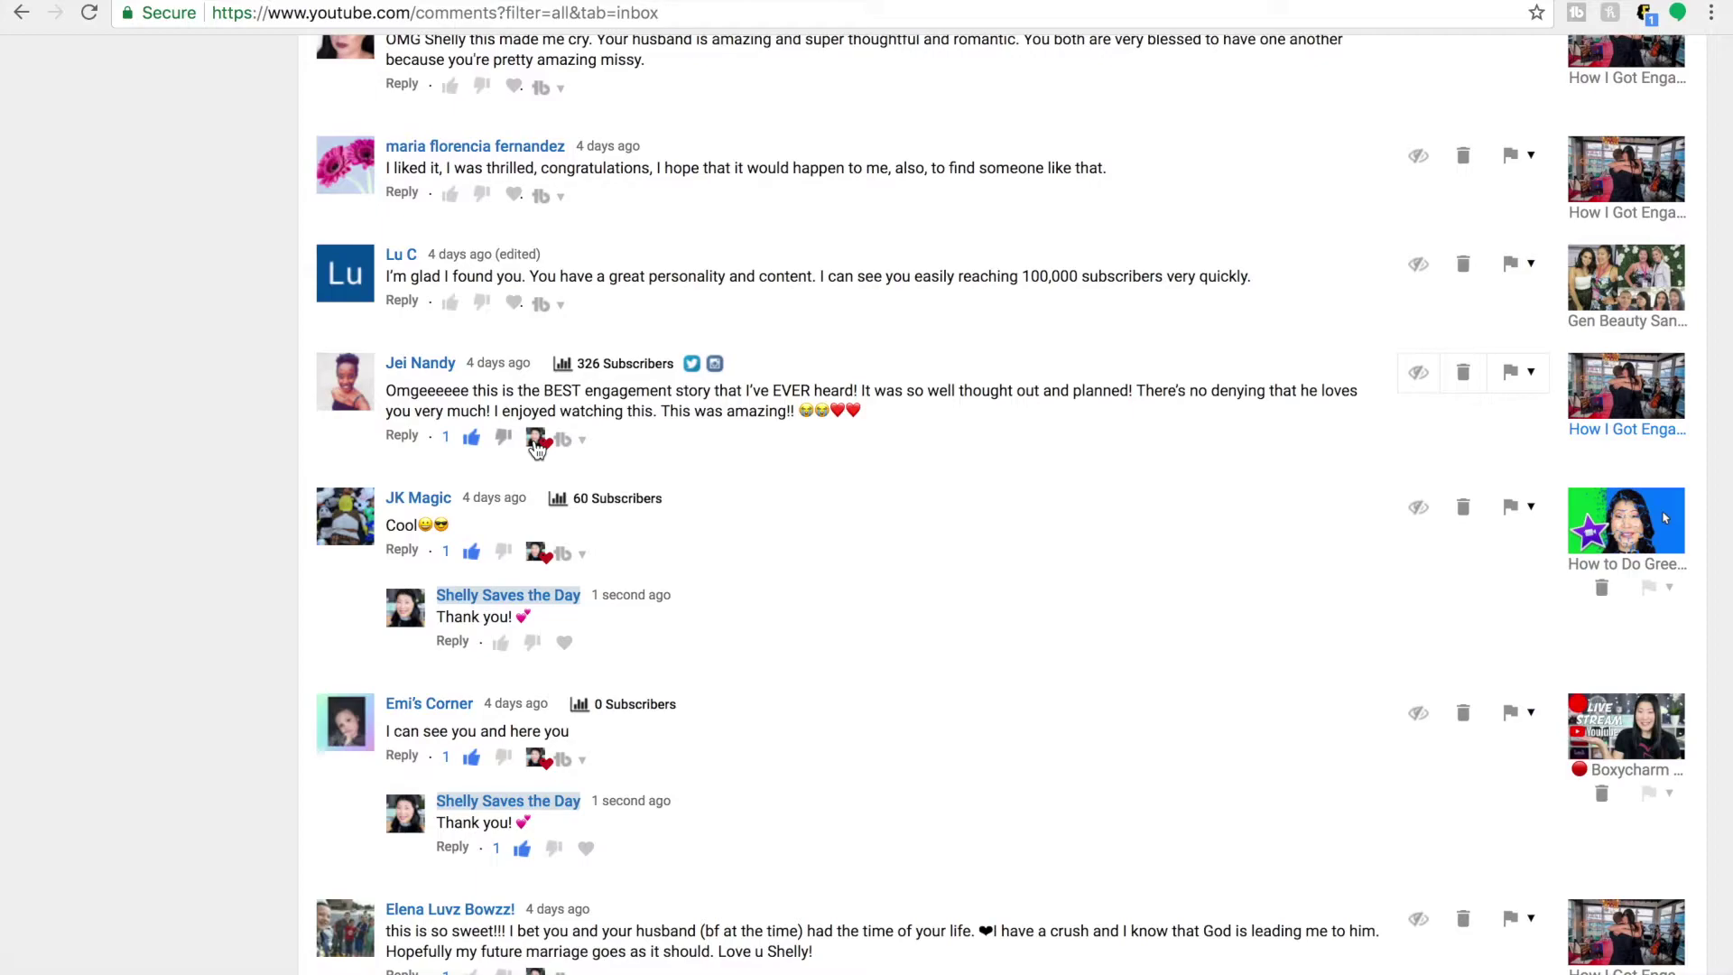
click(571, 444)
click(639, 507)
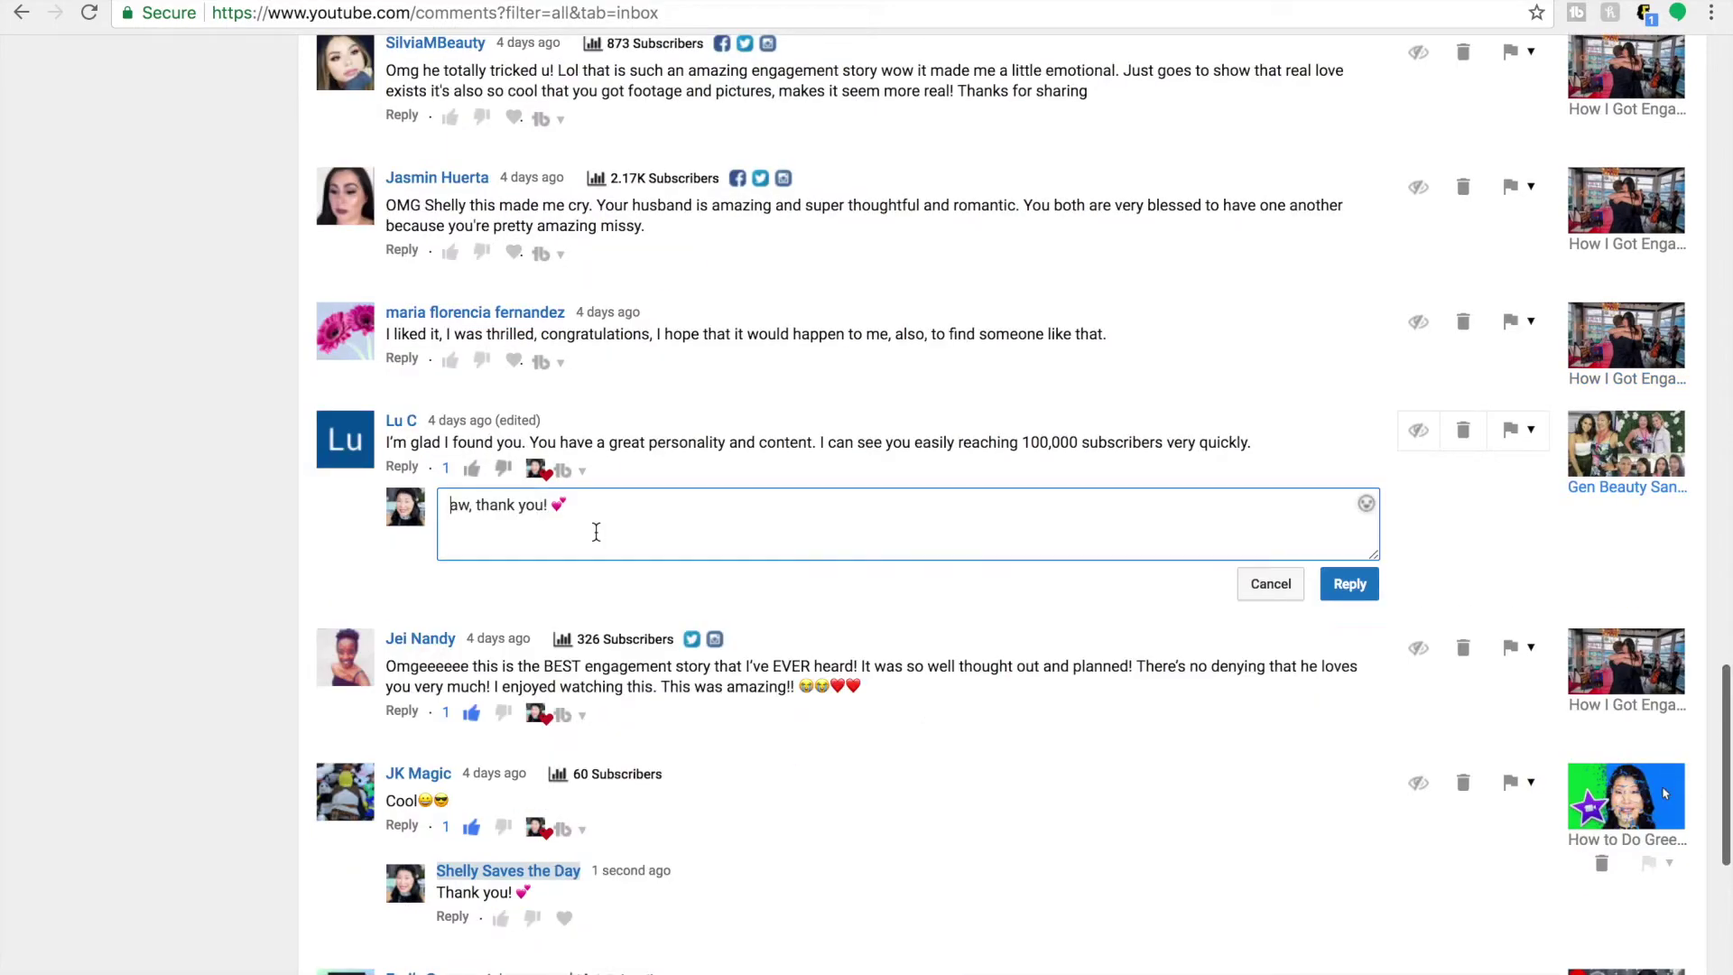
Step: Reply to the 100,000 subscribers comment with "aw, thank you! I hope one day I will hit that number!! 💕" and like the reply
text(I hope one day I will hit )
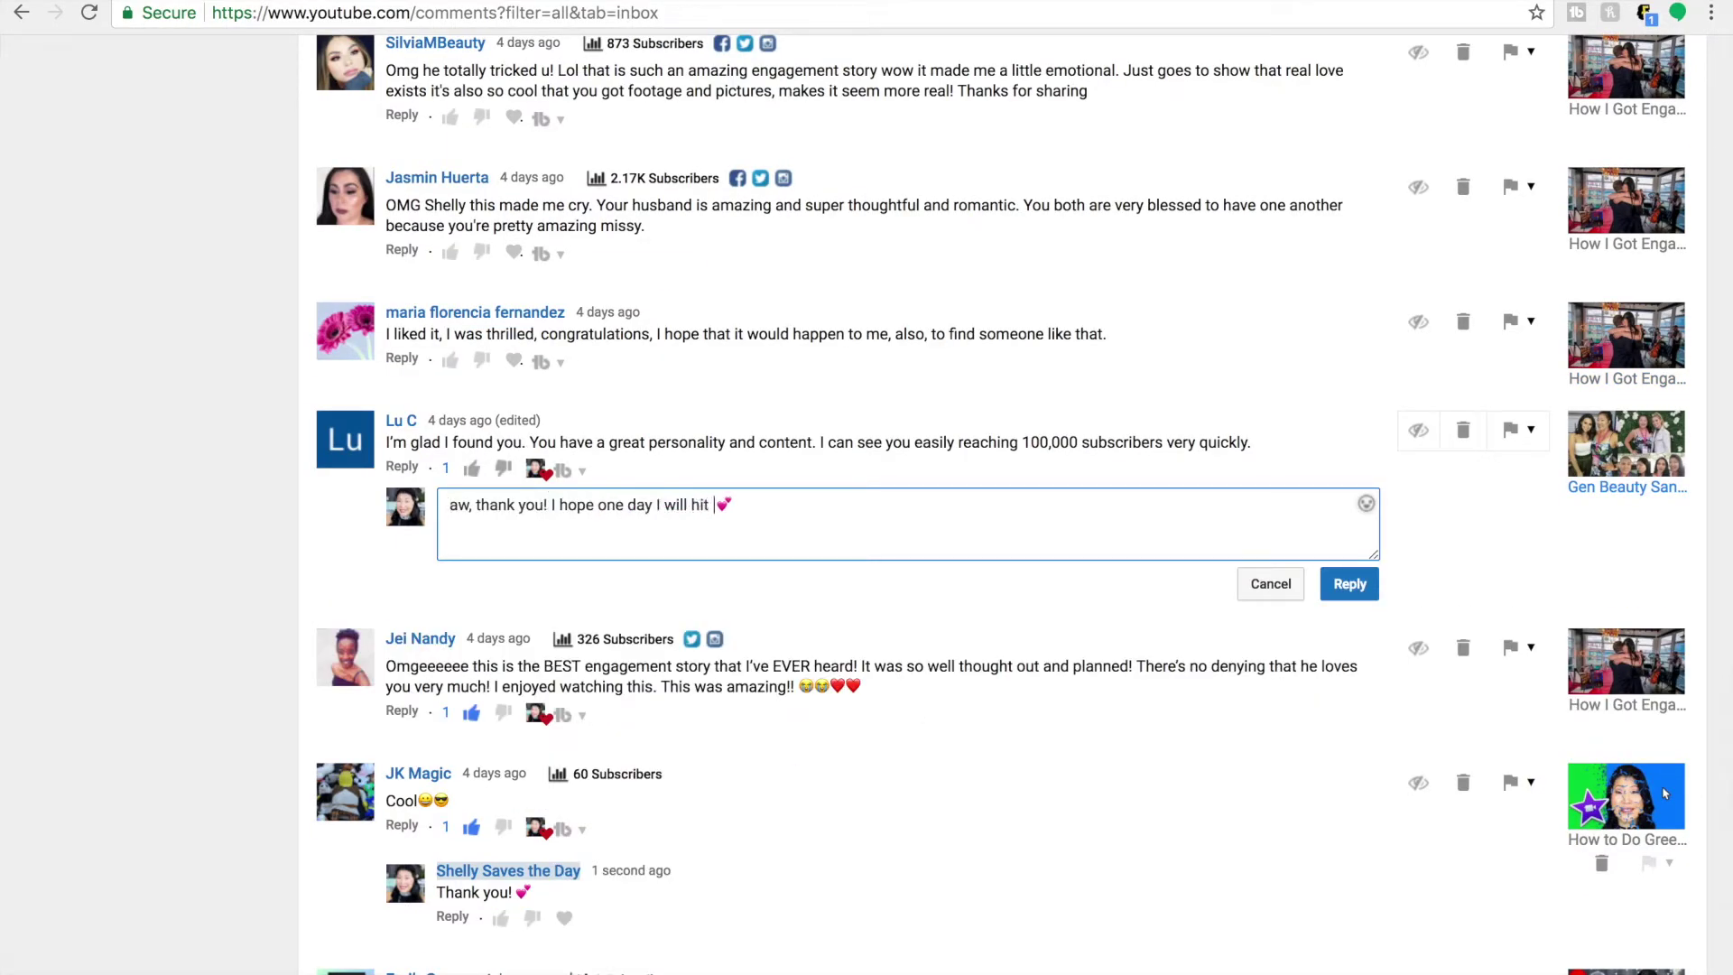
text(that number!!)
click(1349, 584)
click(501, 559)
Step: Like and heart the "I liked it, I was thrilled" comment, reply with "aw, thank you! 💕" and like the reply
scroll(501, 567, up, 3)
click(452, 559)
click(535, 560)
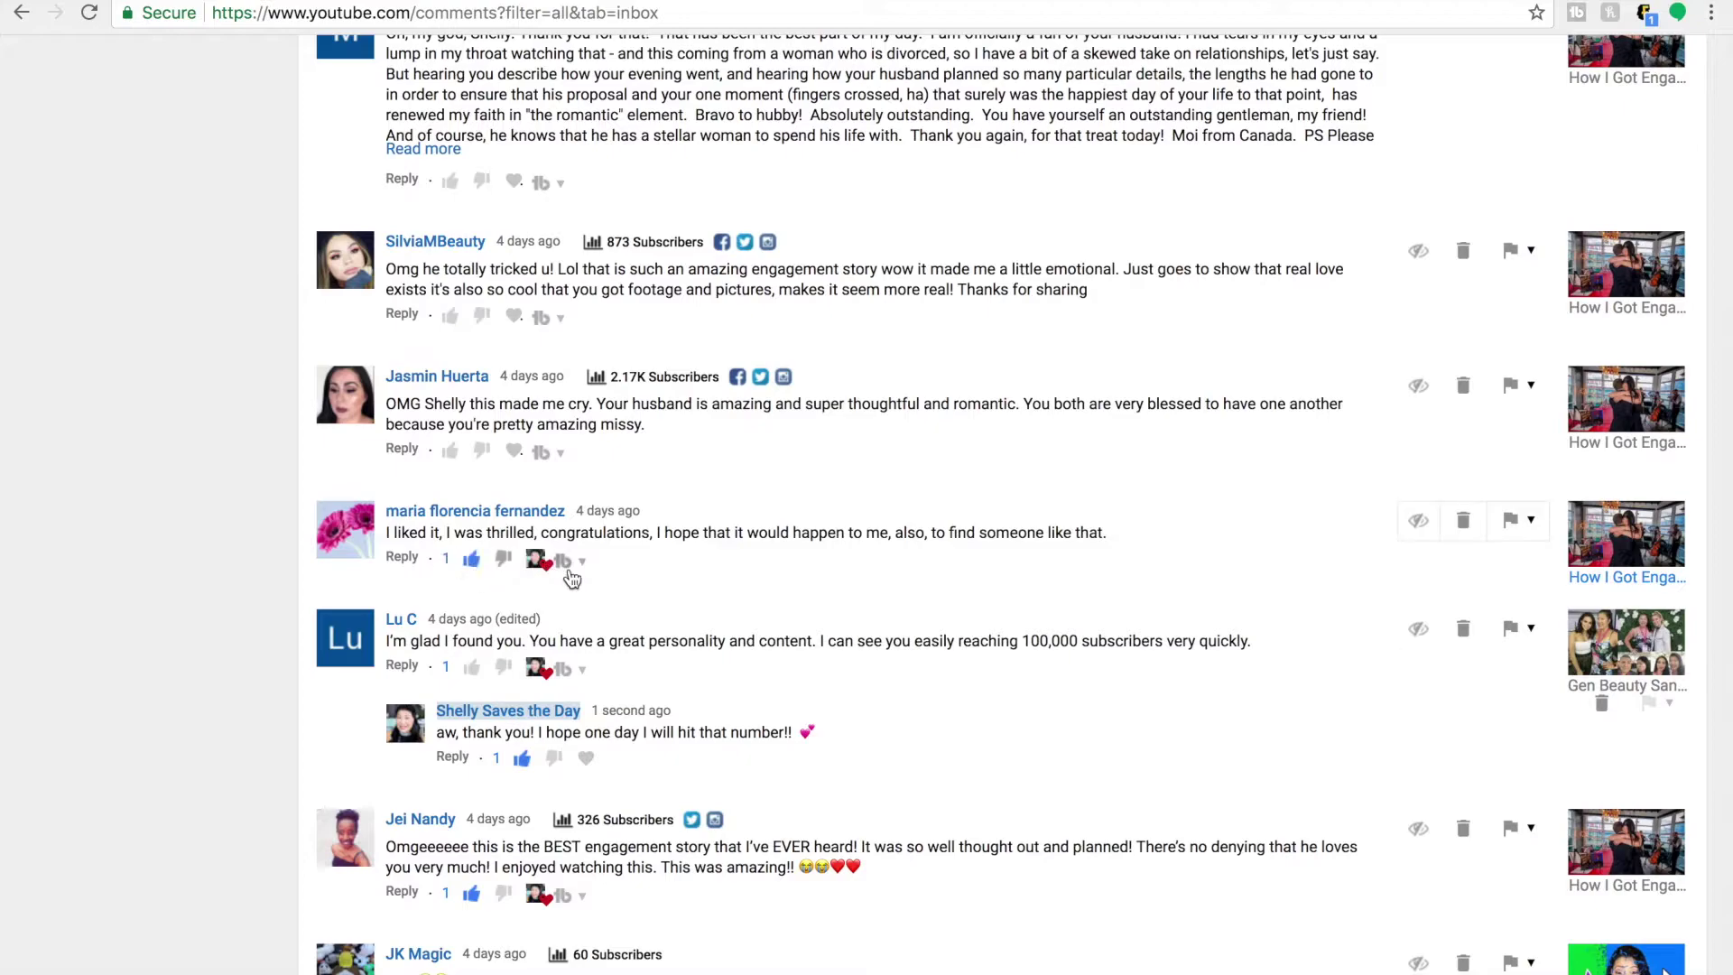
click(565, 562)
click(646, 635)
click(1350, 673)
scroll(504, 712, up, 5)
click(504, 710)
Step: Like, heart and answer the "this made me cry" comment with "Thanks so much for watching and commenting! I am pretty lucky but I tell him all the time I'm a catch too! 😉💕"
click(452, 656)
click(535, 657)
click(563, 659)
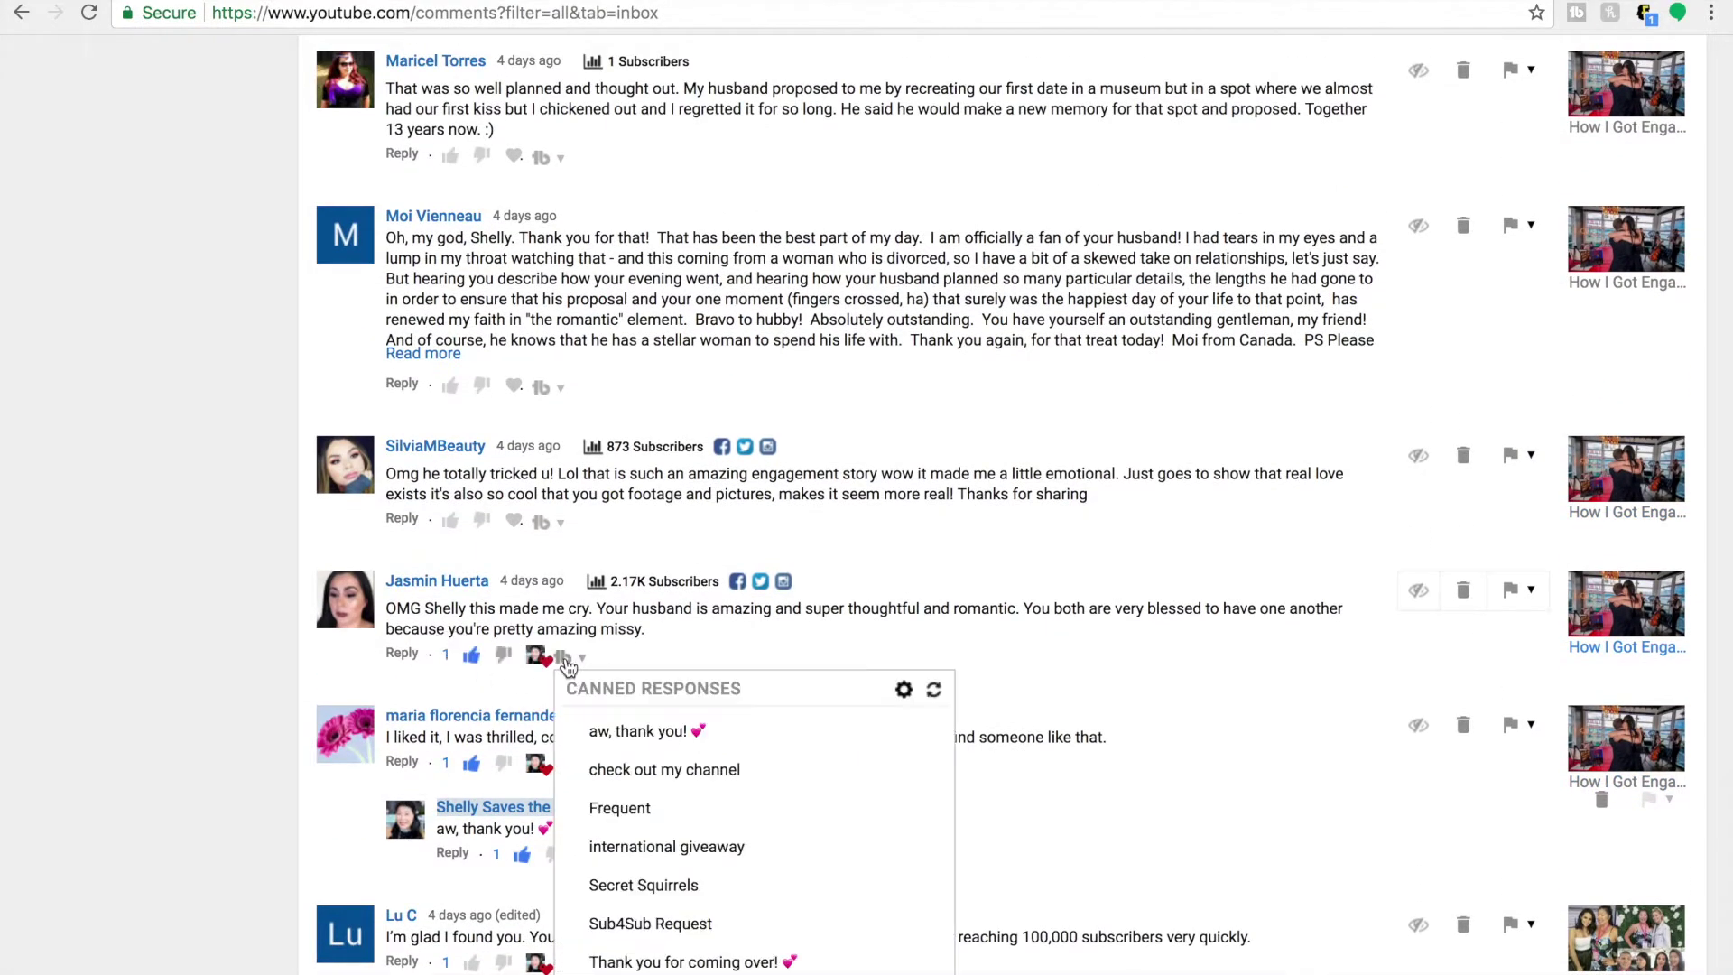
scroll(567, 666, down, 2)
click(686, 867)
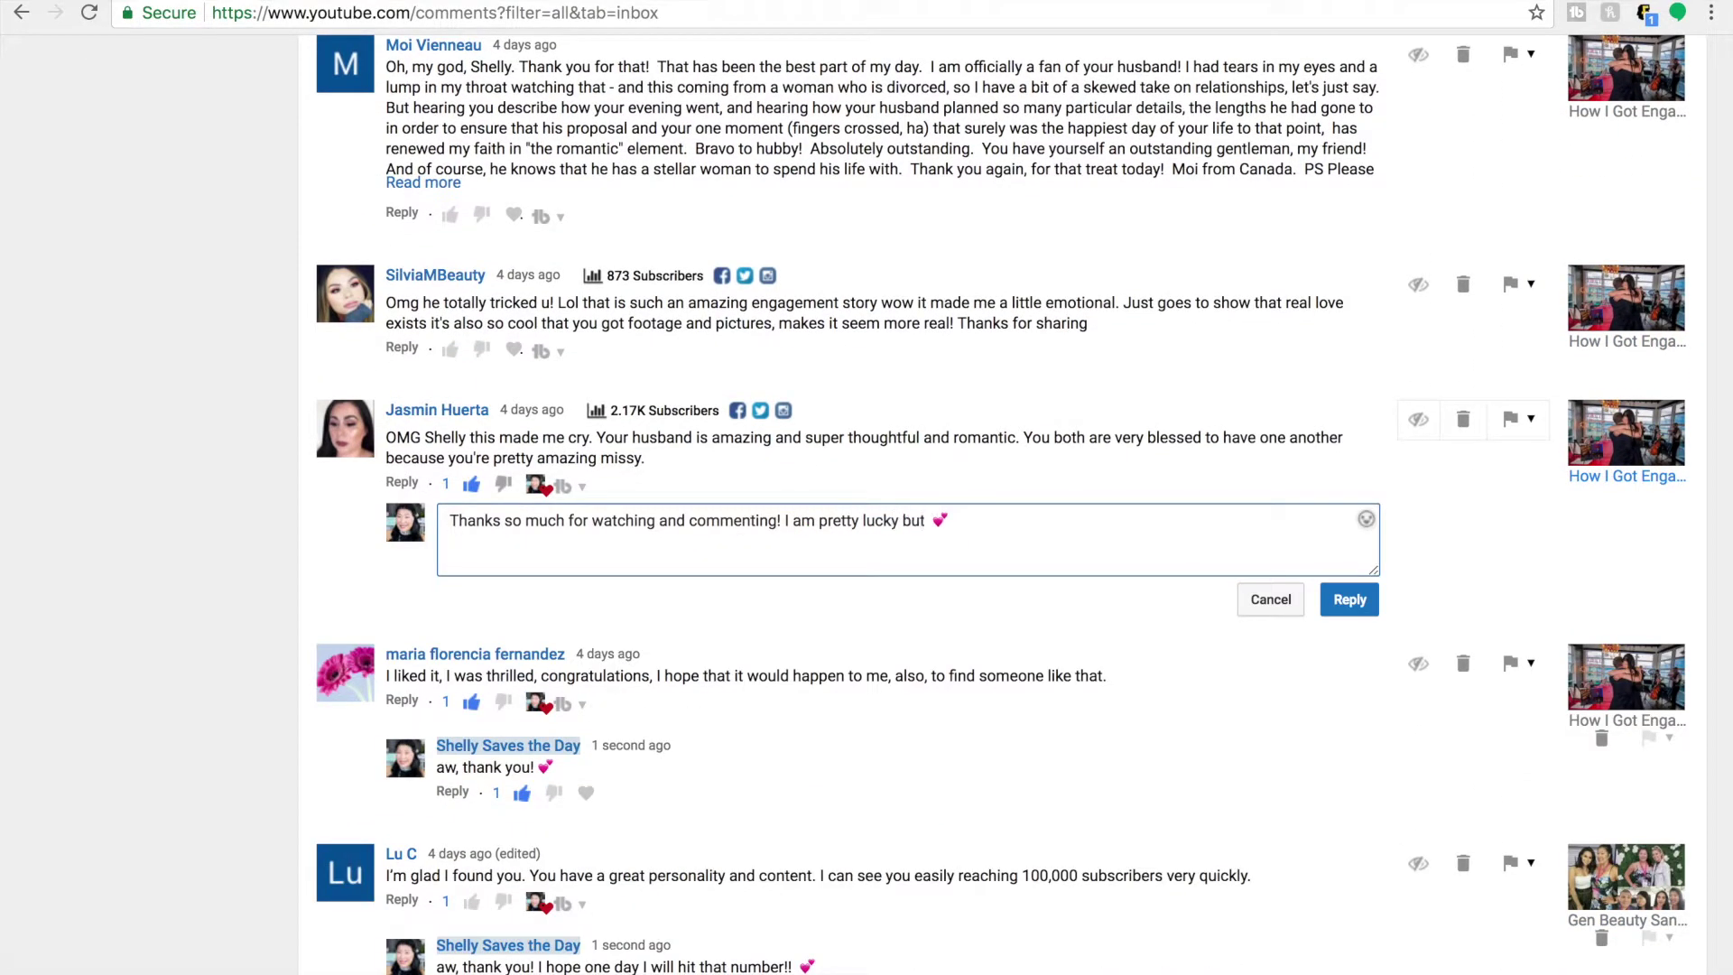
key(ctrl+super+space)
click(1257, 856)
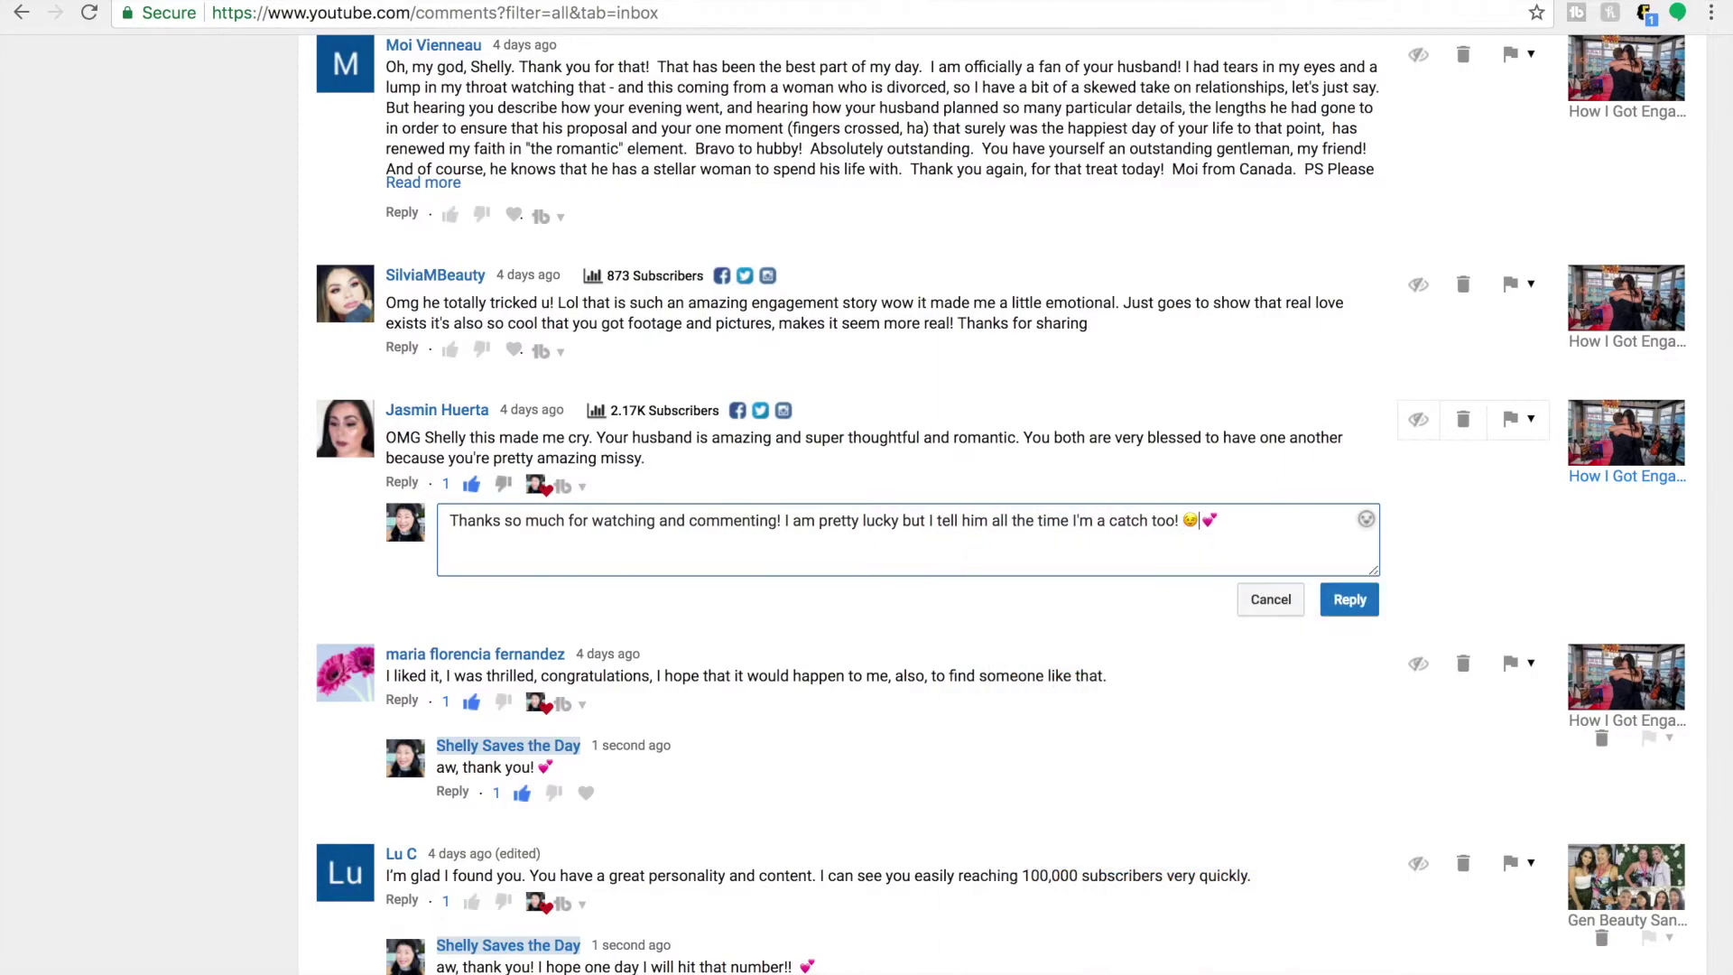
click(1350, 599)
click(502, 576)
Step: Like and heart the "he totally tricked u" comment and choose the "aw, thank you! 💕" canned response for it
scroll(499, 577, up, 3)
click(451, 540)
click(536, 540)
click(567, 542)
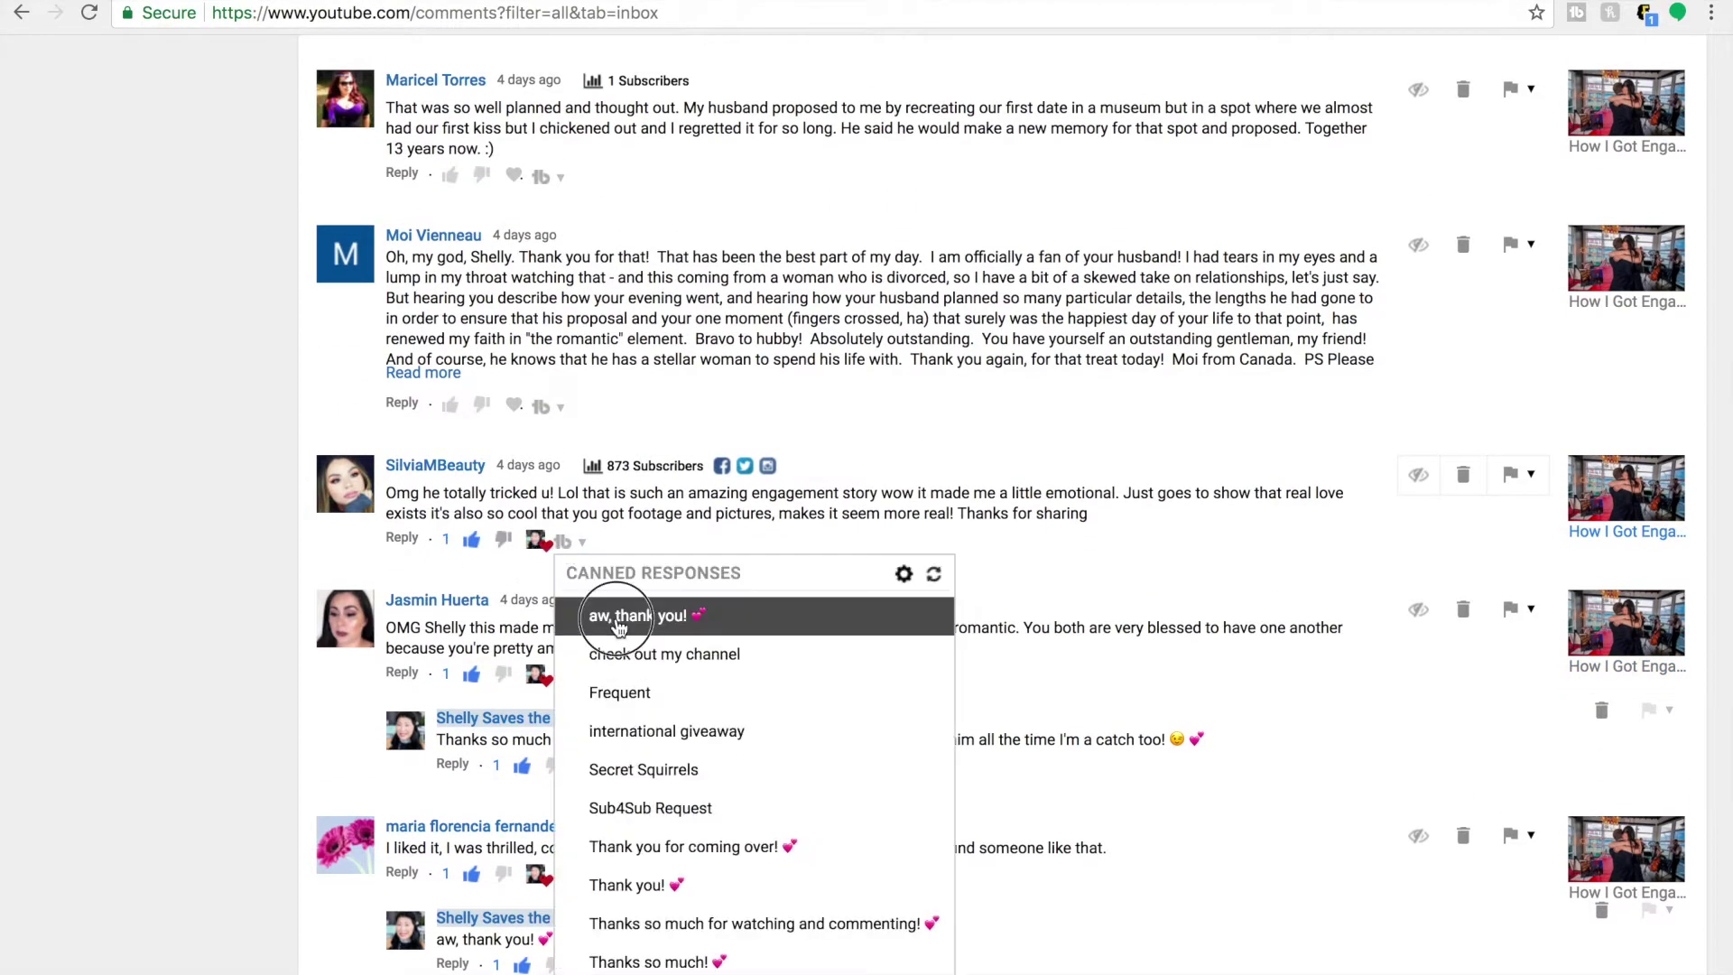
click(620, 611)
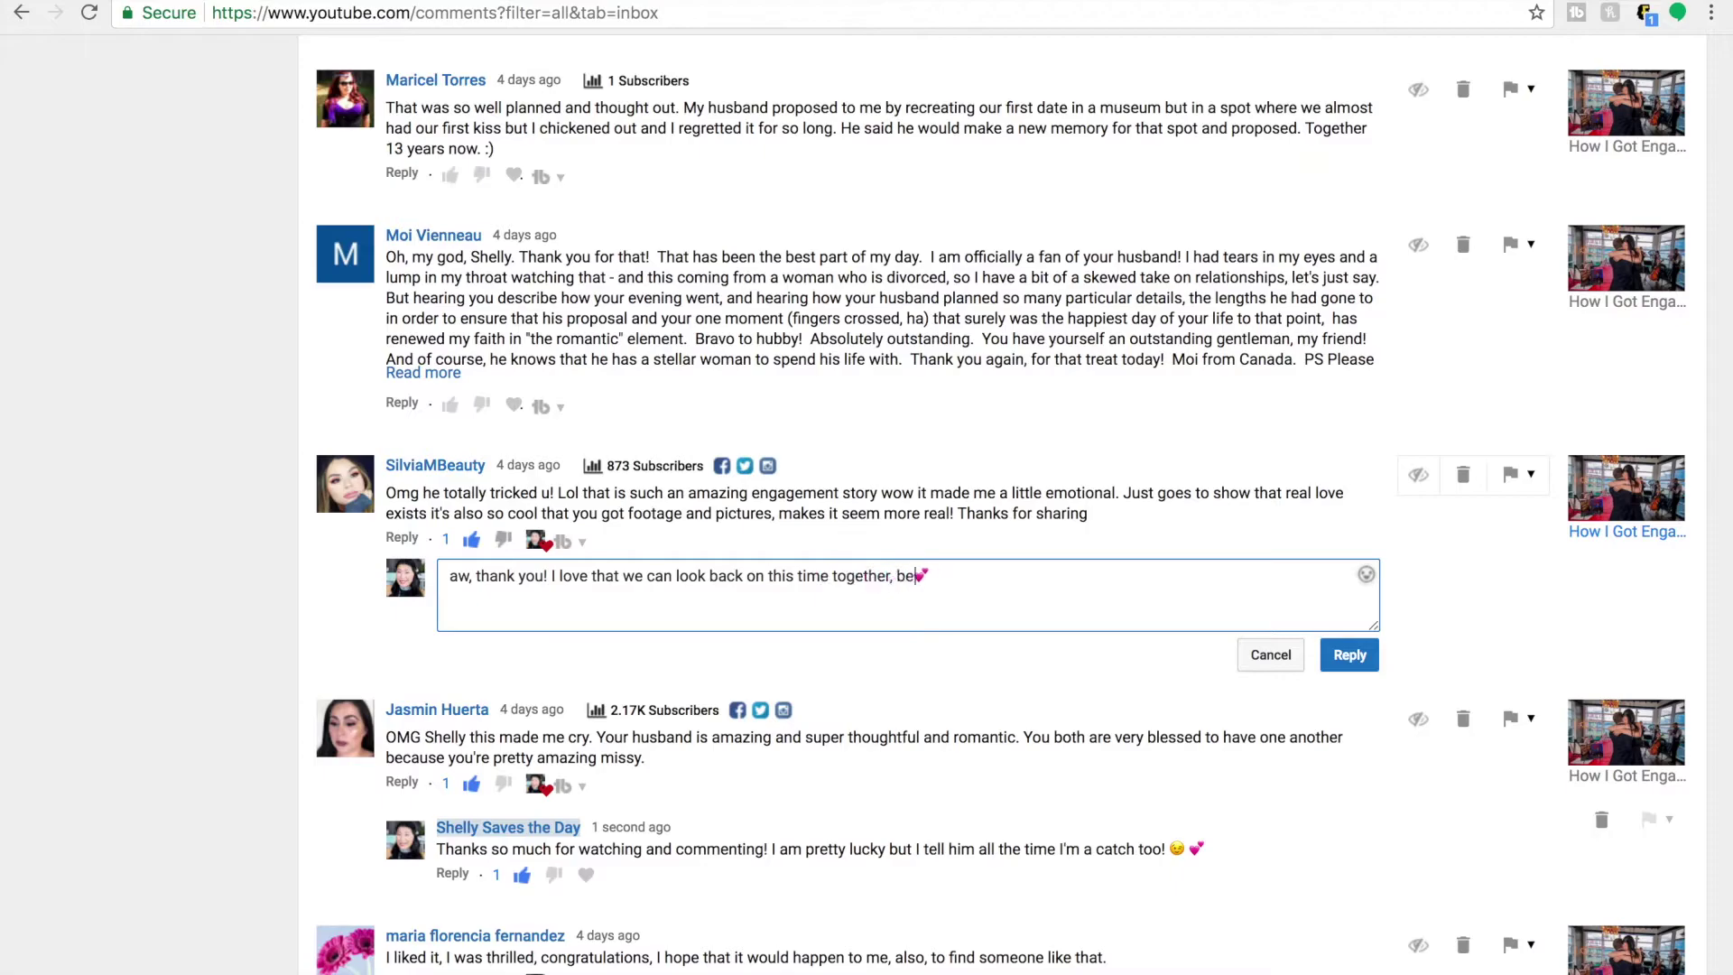
Step: Add "I love that we can look back on this time together, because it really does all go by in a whirl!" and post the reply
text(eally does all go by in a whirl!)
key(Tab)
key(Tab)
key(Return)
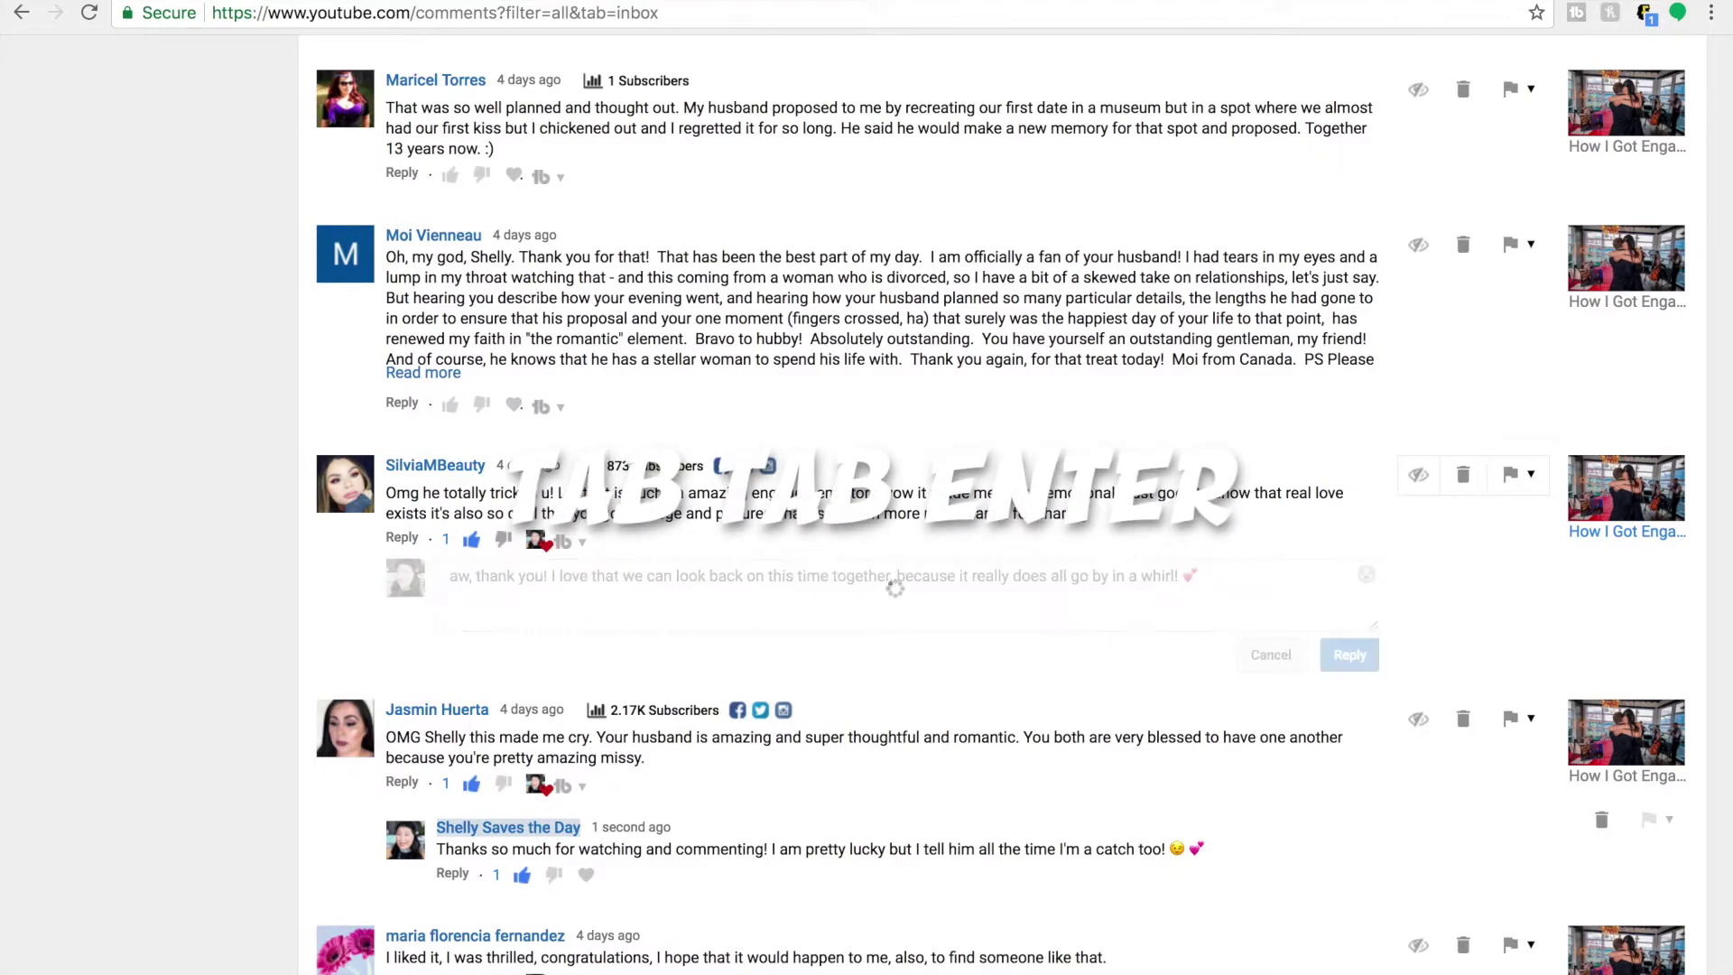
Step: Expand the long "Oh, my god" comment, like and heart it, and choose the "Thanks so much for watching and commenting! 💕" canned response
scroll(505, 637, up, 2)
click(423, 555)
scroll(665, 578, down, 2)
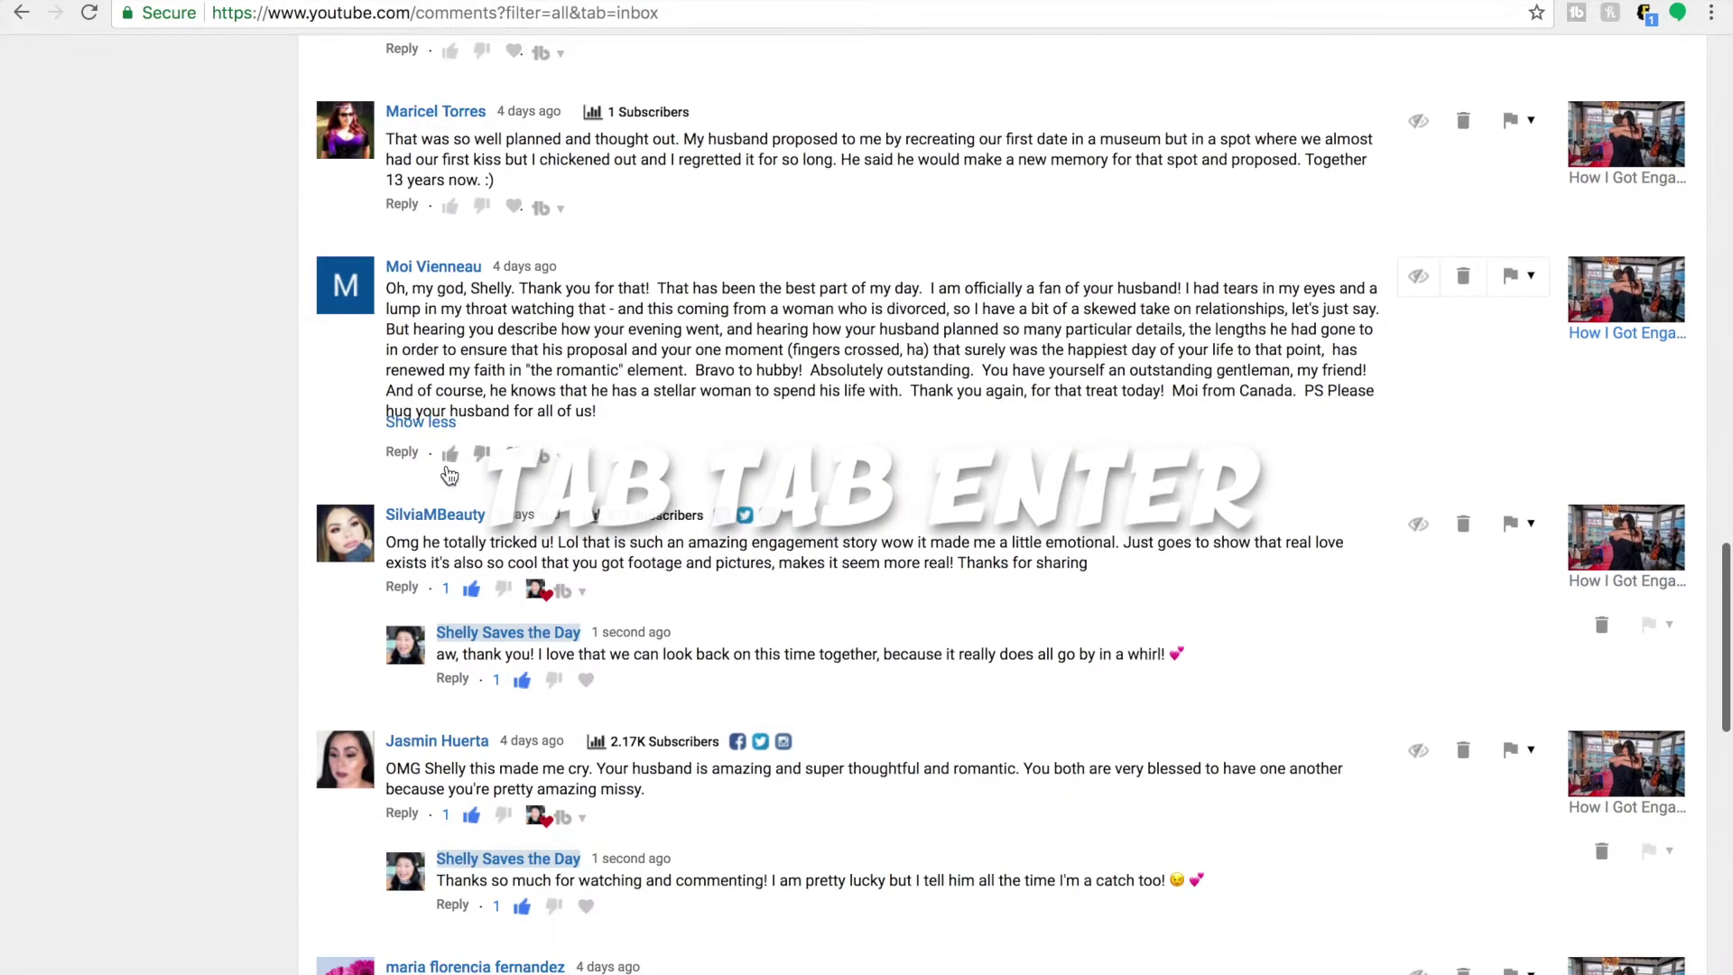
click(450, 455)
click(536, 454)
click(567, 460)
click(755, 838)
Step: Add "I love that he is making you not as cynical! 😉" to the reply, post it and like the reply
text(I love that he is )
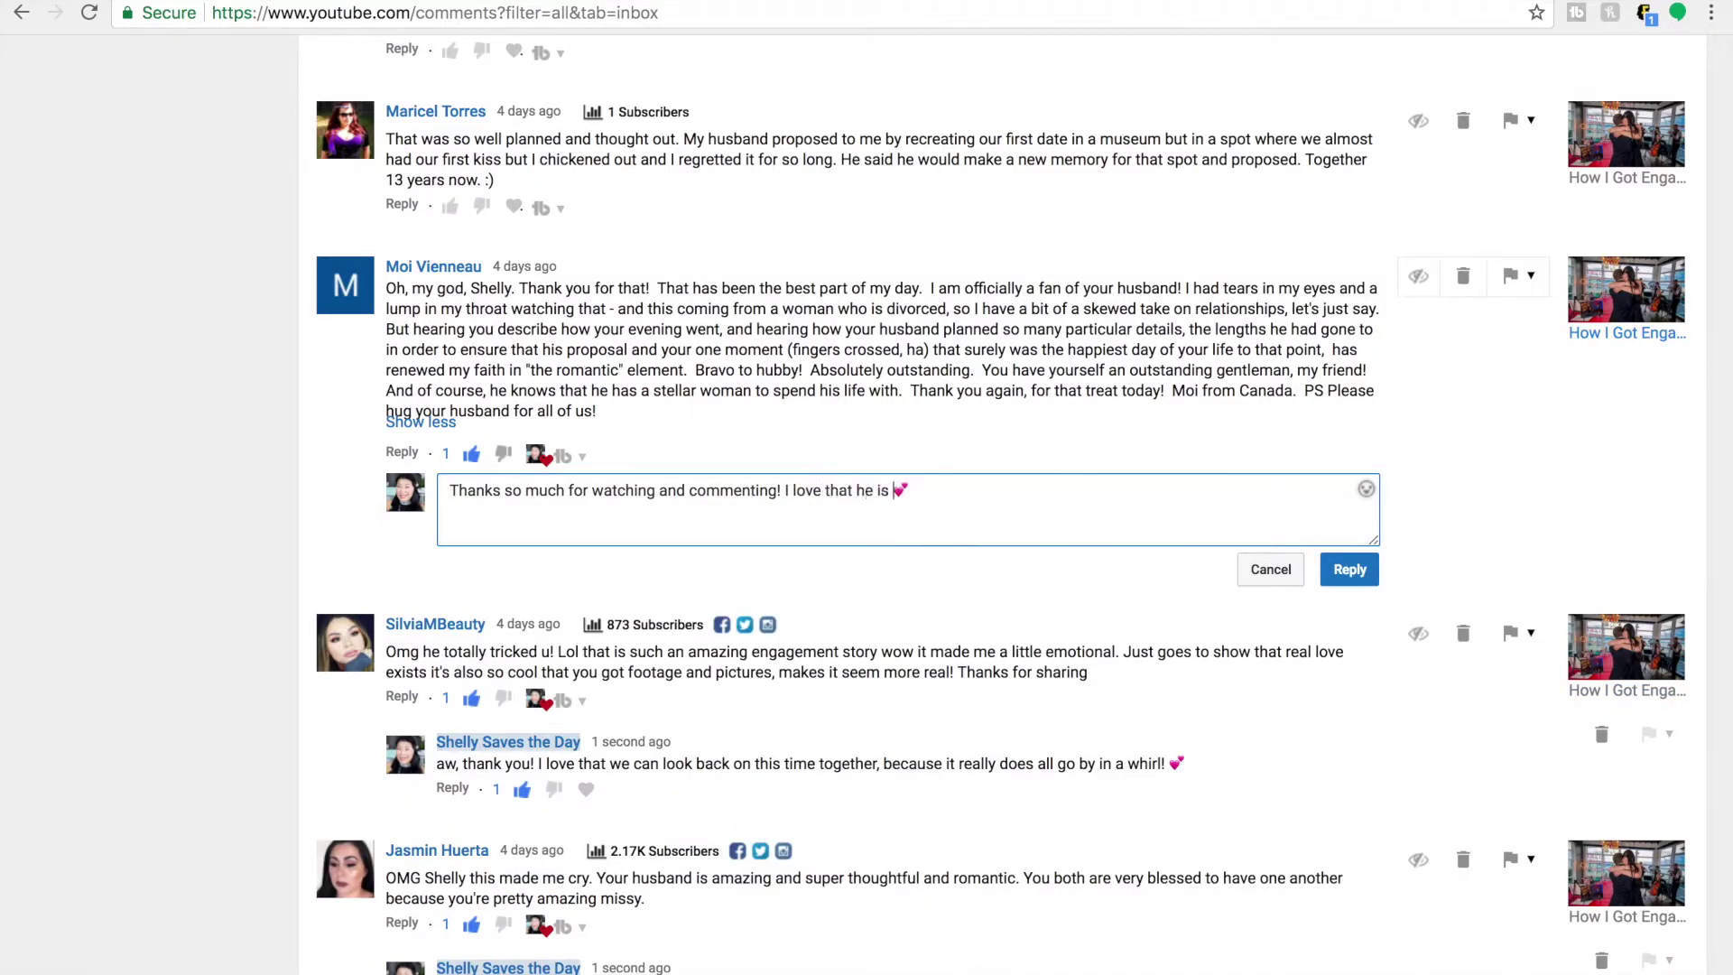
text(making you not as cynical!)
key(ctrl+super+space)
click(912, 592)
click(1349, 569)
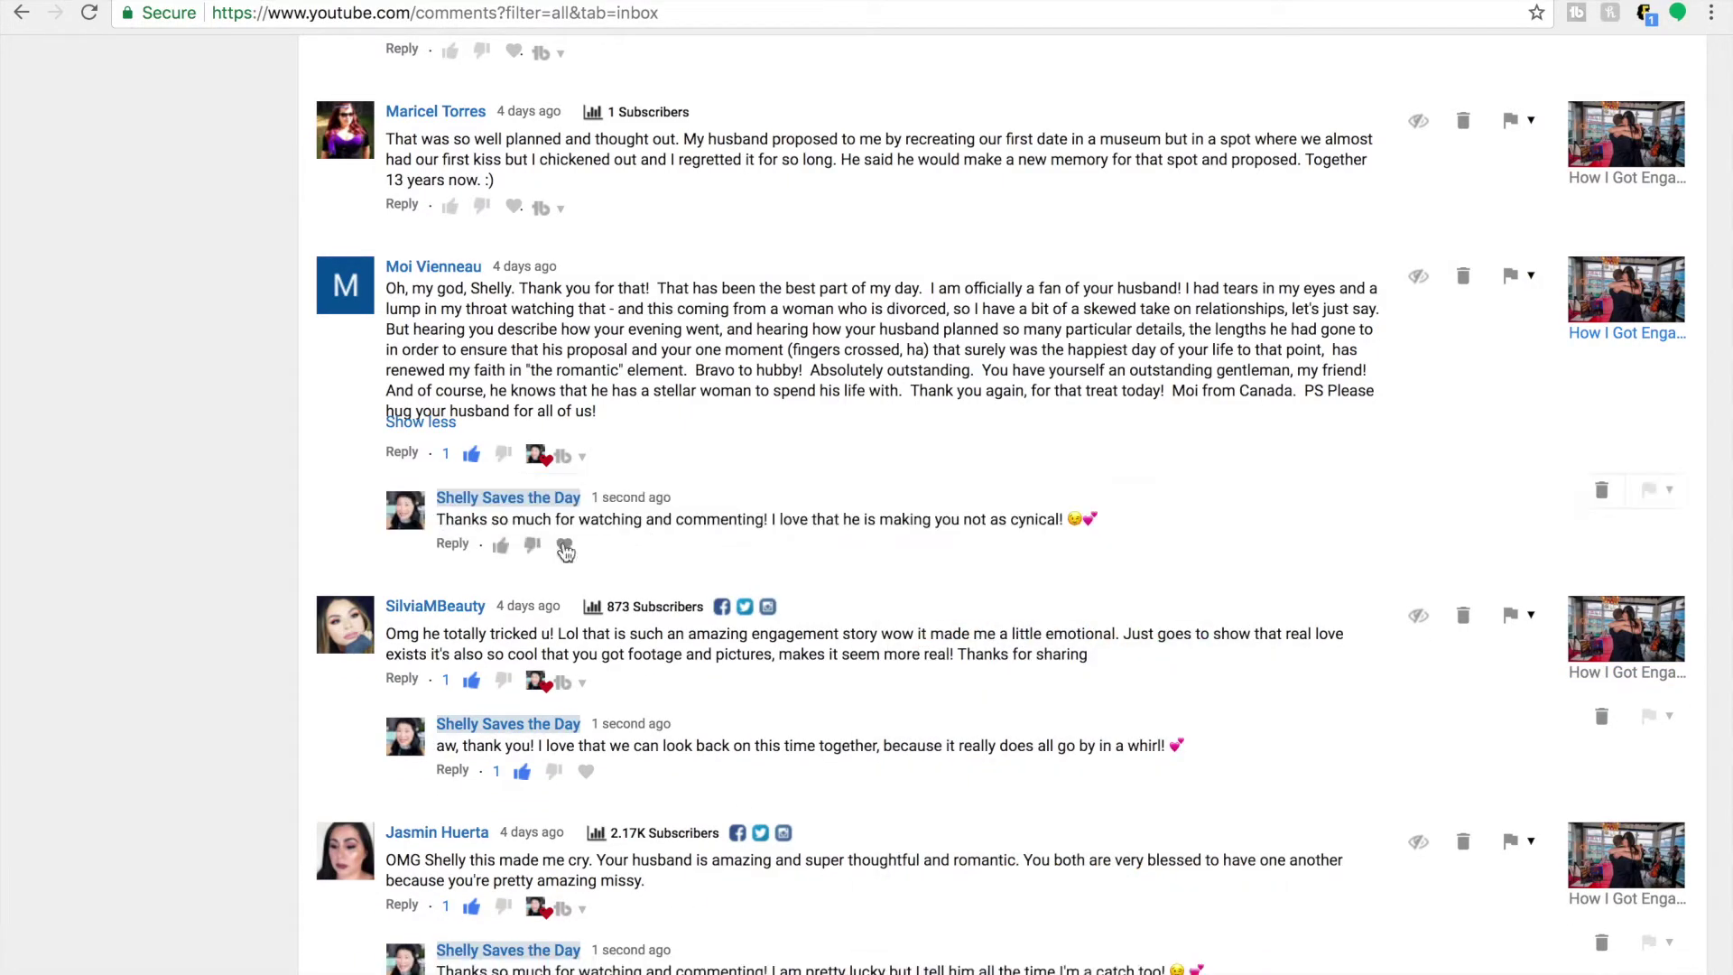
click(501, 546)
Step: Like and heart the "so well planned and thought out" comment and choose the "Thanks so much for watching and commenting! 💕" canned response
scroll(487, 549, up, 4)
click(452, 553)
click(539, 560)
click(562, 554)
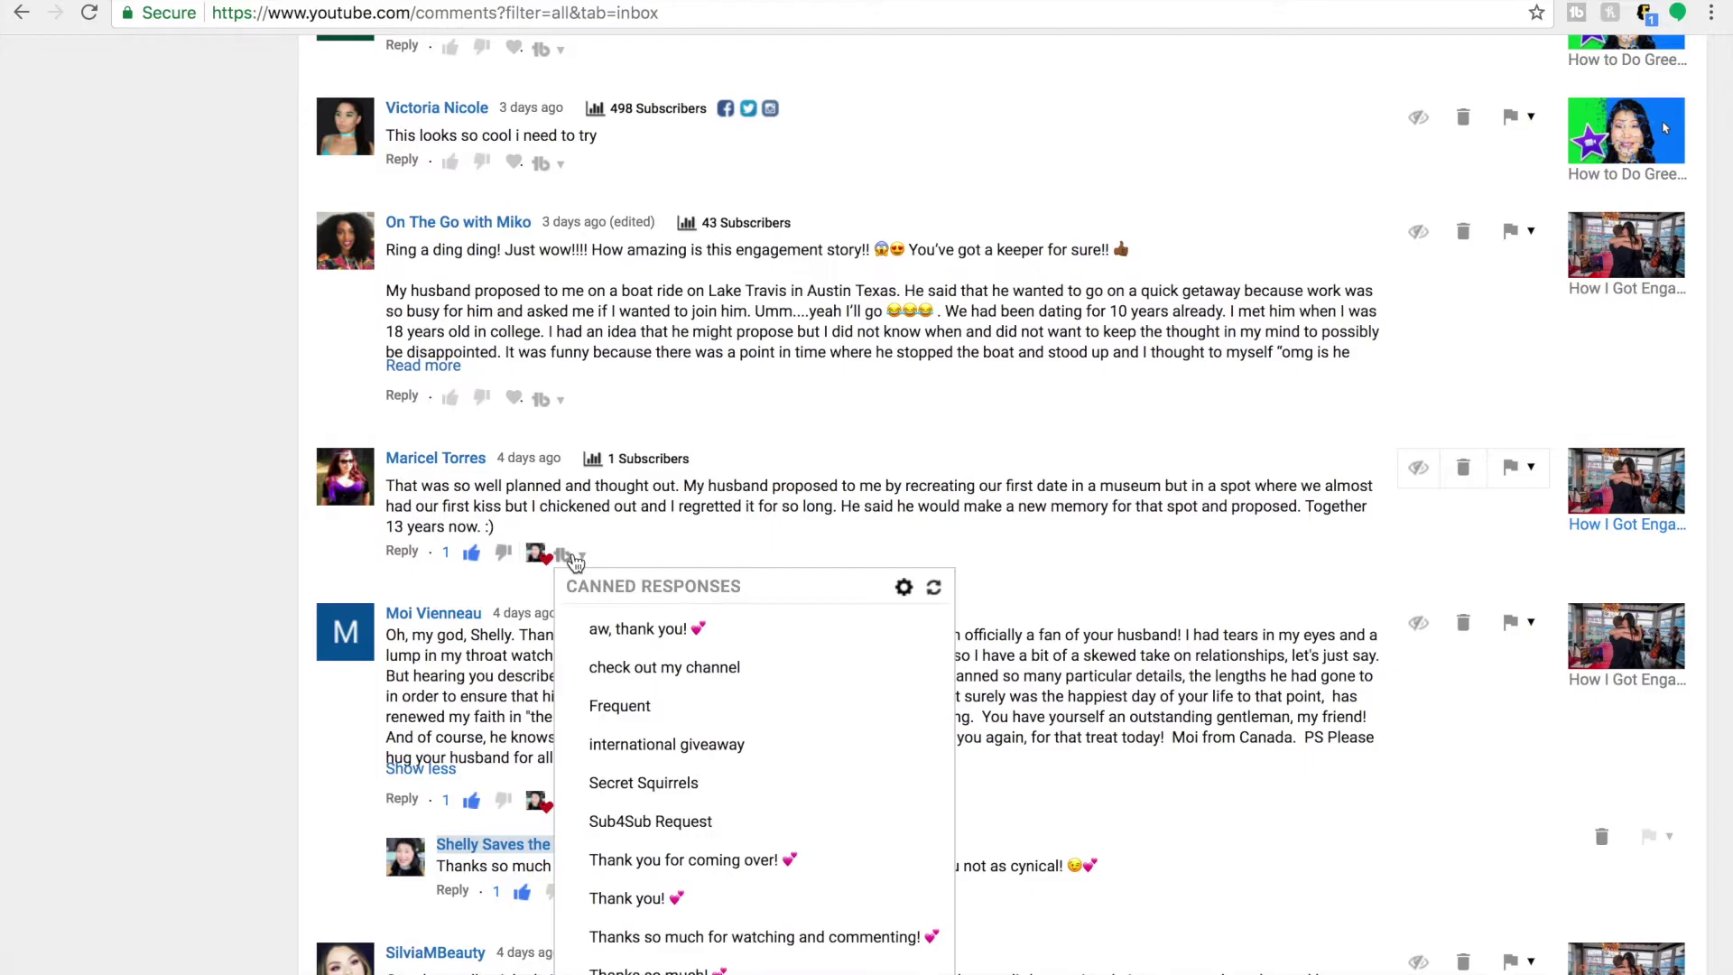
scroll(561, 553, down, 2)
click(686, 789)
Step: Add "Your husband sounds very sweet as well! That is so cute!" to the reply, post it and like the reply
text(You)
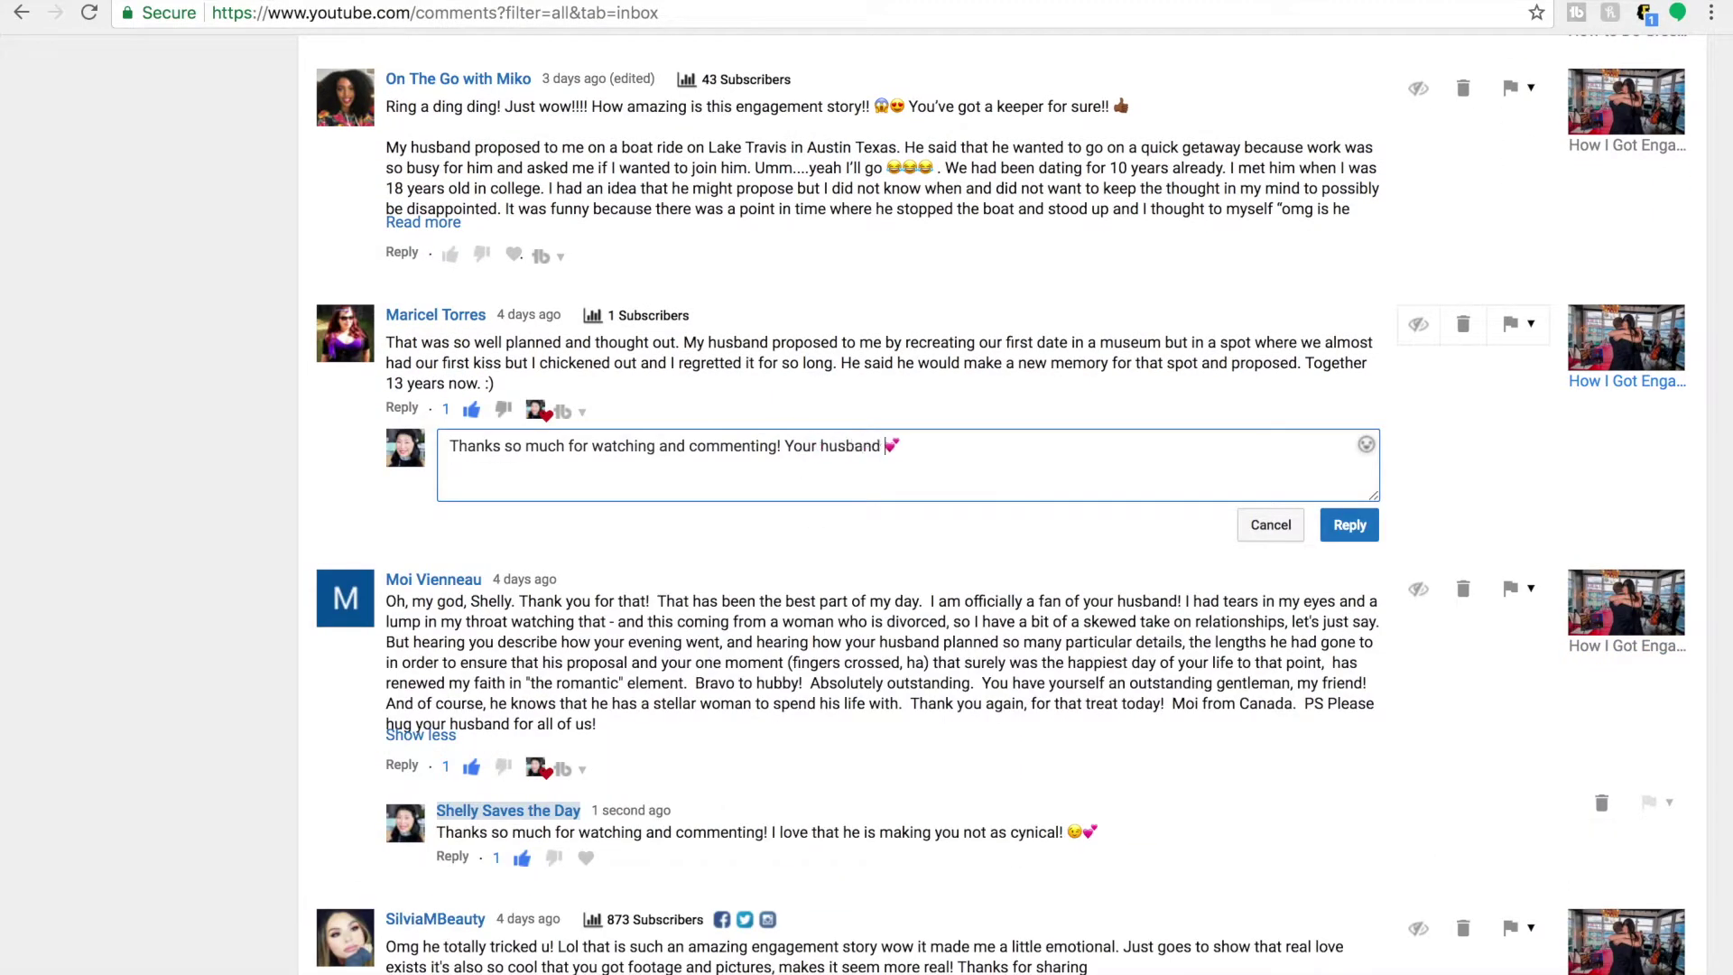
text(r husband sounds very sweet as well! That is so cute!)
click(1350, 524)
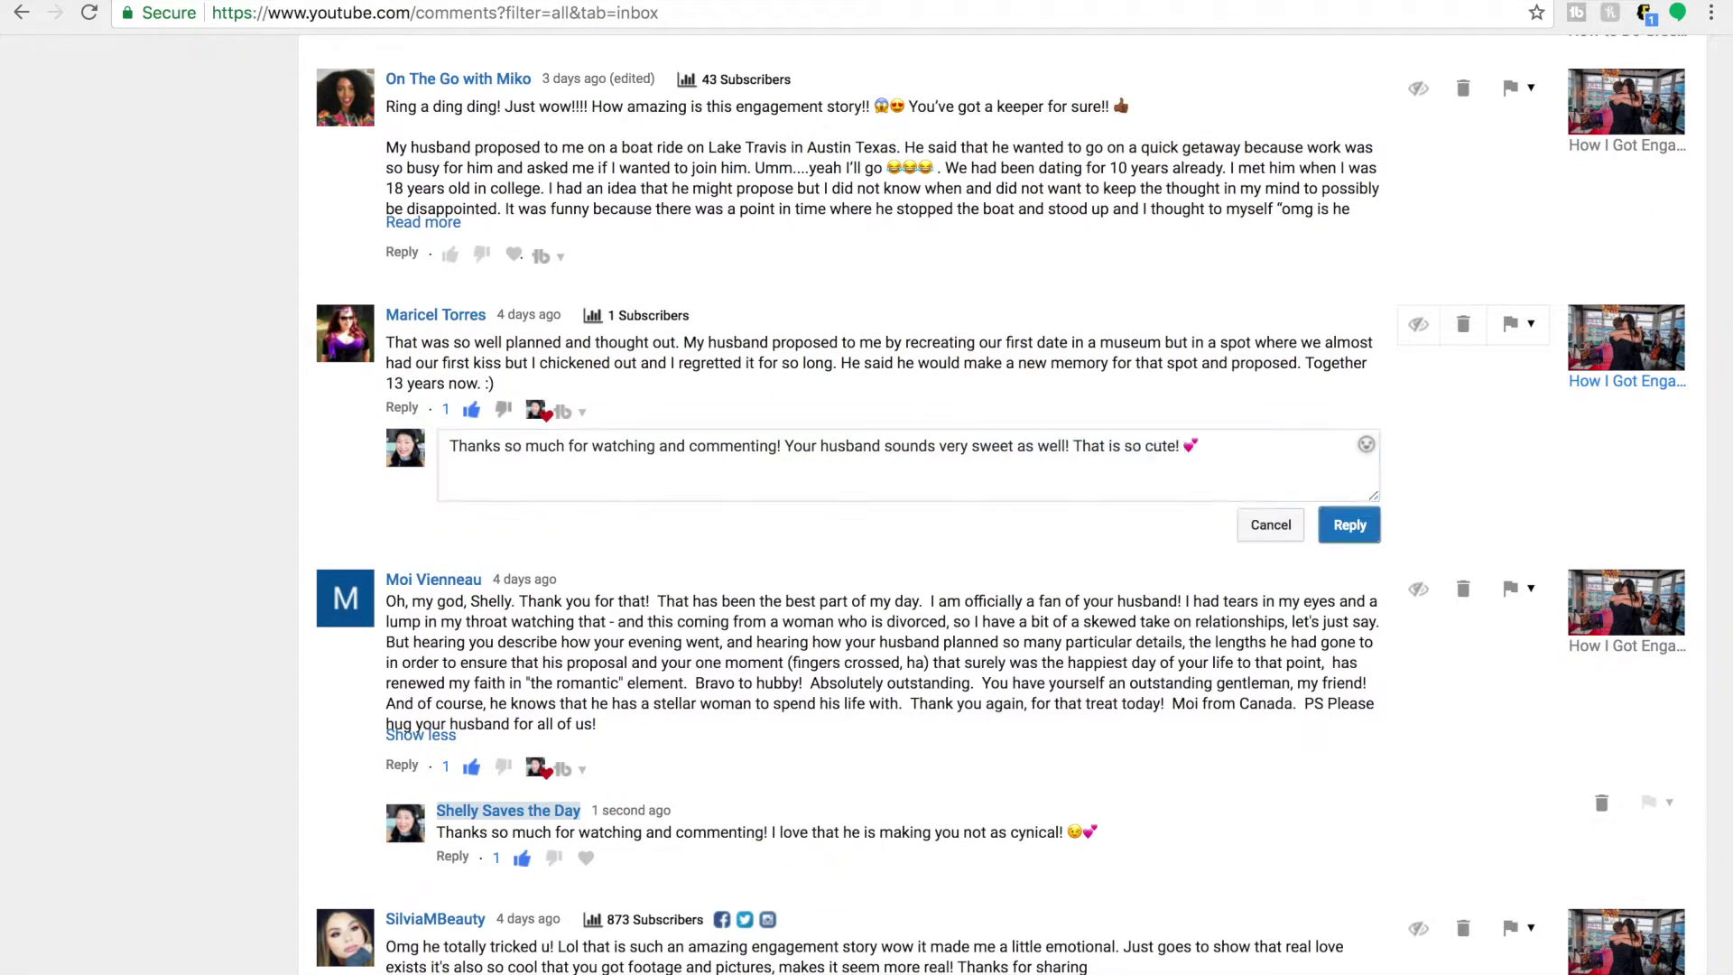
click(501, 504)
Step: Expand the long "Ring a ding ding!" comment about the boat proposal, then like and heart it
scroll(501, 506, up, 3)
click(418, 393)
click(450, 502)
click(536, 503)
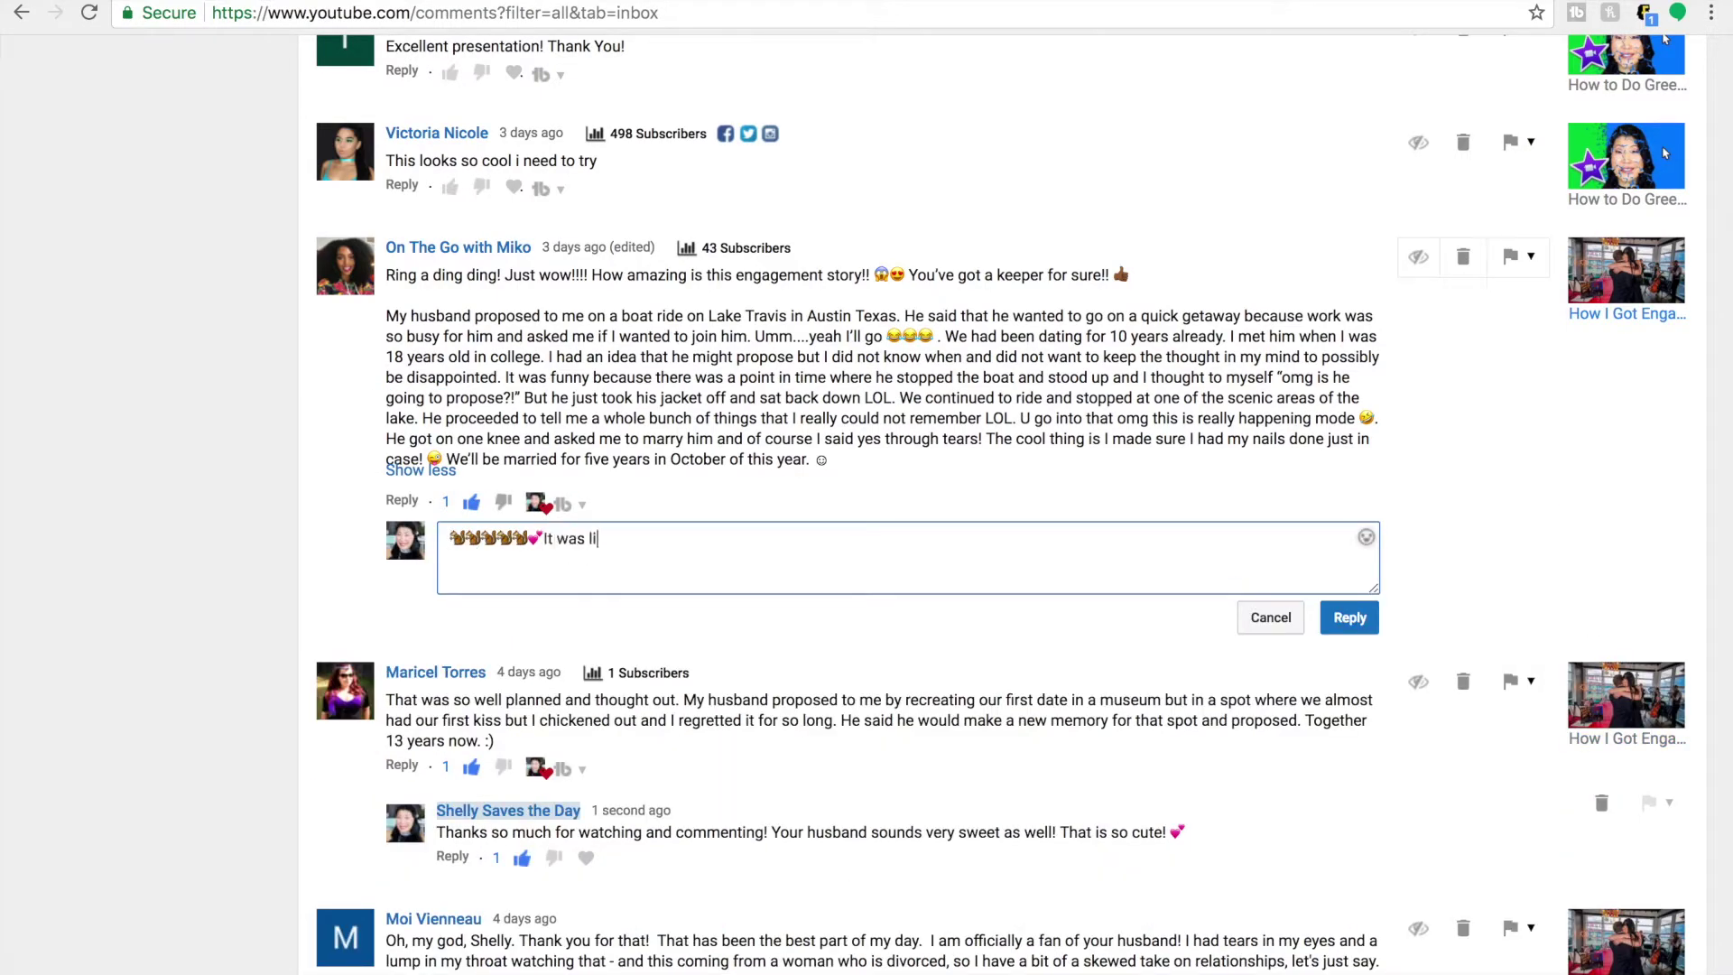
Step: Reply to the boat proposal comment about the longest speech of your life, ending with "I'm glad you found a good one!" and a 💕 emoji
text(speech of my life and I was just thinking, get to the question so)
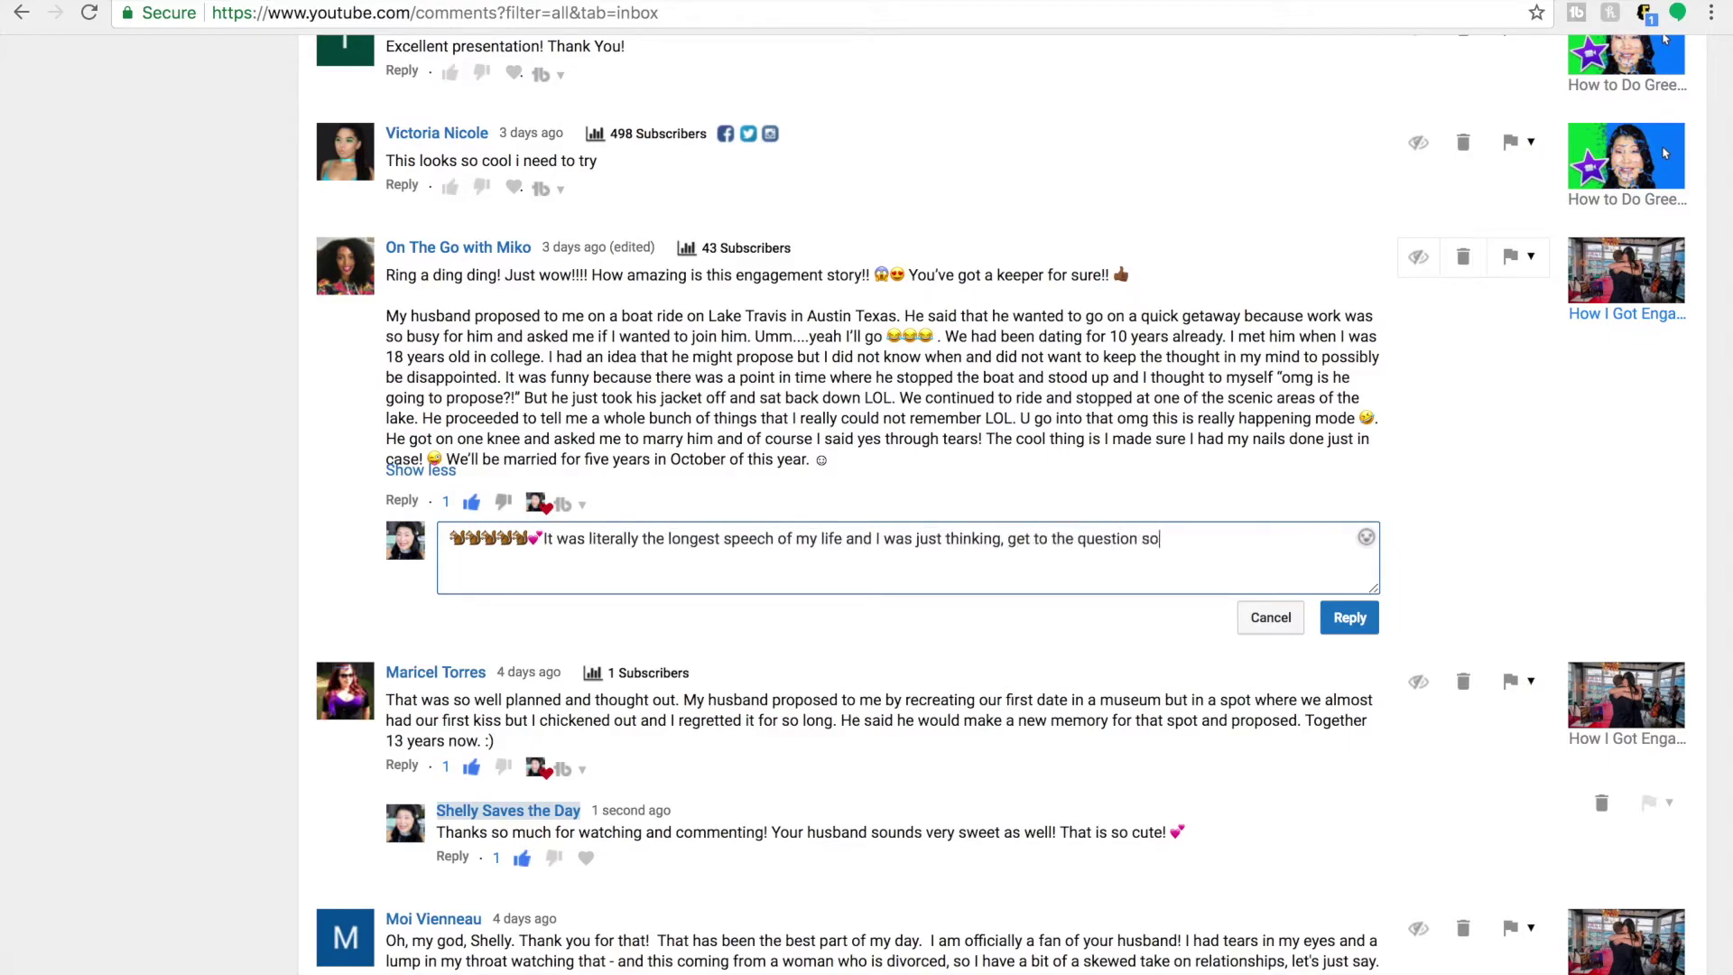
text( I'm glad you found a good one!)
key(ctrl+super+space)
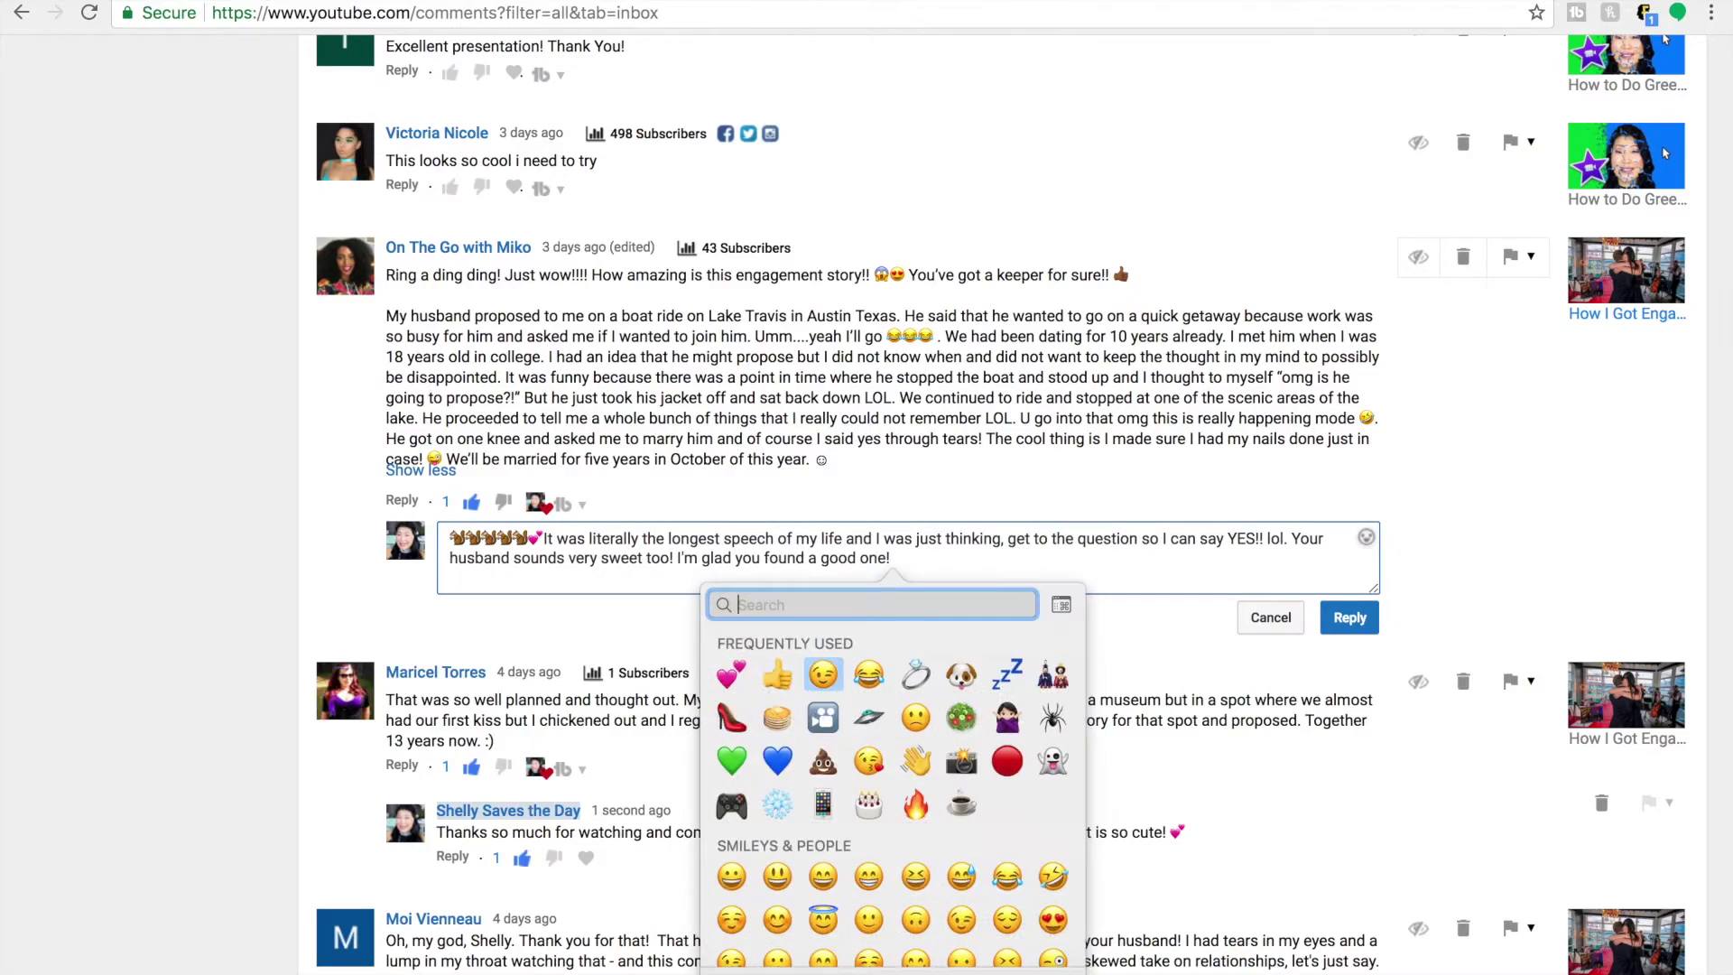
click(735, 674)
click(1350, 617)
Step: Like and heart the "This looks so cool i need to try" comment and reply with the canned "Thank you! 💕"
scroll(482, 485, up, 3)
click(451, 469)
click(578, 473)
click(636, 814)
click(1350, 585)
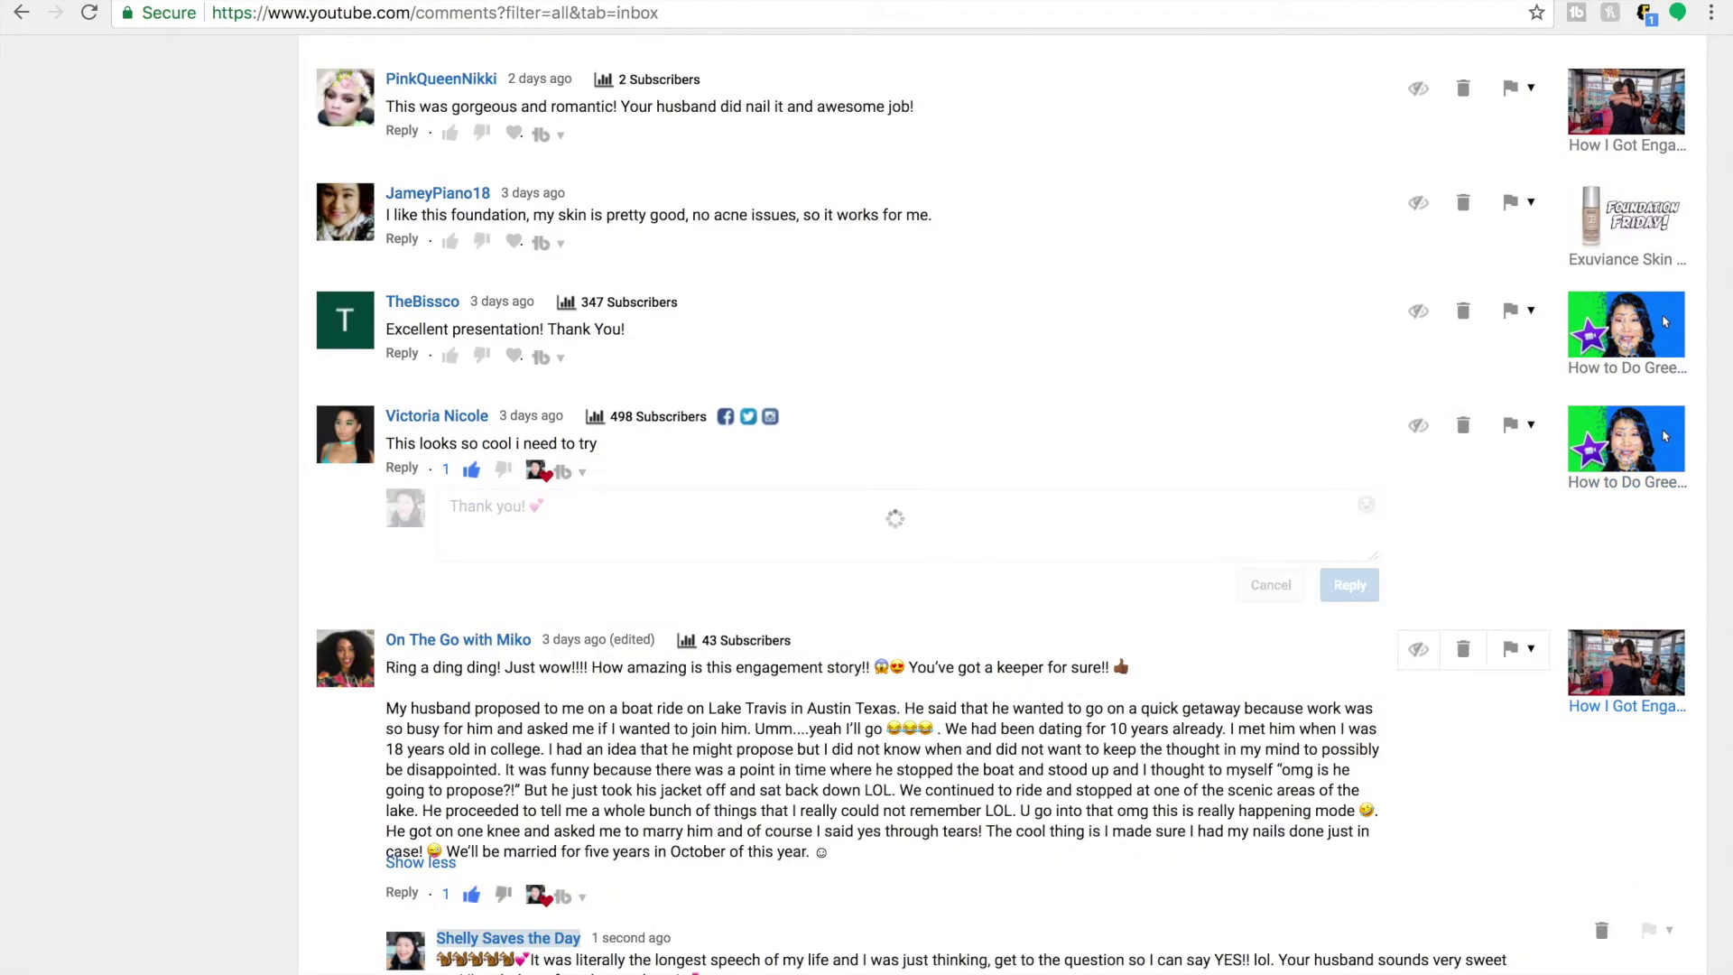
Step: Like and heart the "Excellent presentation! Thank You!" comment and reply with the "You're Welcome!" canned response
click(451, 355)
click(535, 358)
click(578, 358)
click(629, 818)
click(1350, 470)
Step: Like, heart and answer the foundation comment with "Thanks so much for watching and commenting! I'm so glad to hear that it is working for you! 💕"
scroll(1350, 470, up, 3)
click(561, 458)
click(754, 840)
text(I'm so glad to hear that it is working for you!)
click(1350, 571)
Step: Like, heart and answer the "gorgeous and romantic" comment with "aw, thank you! He did do a really good job! 💕"
scroll(1350, 571, up, 3)
click(451, 522)
click(535, 524)
click(578, 524)
click(625, 601)
text(He did do a really good job!)
click(1349, 637)
Step: Like and heart the "sweetest story ever" comment and choose the Frequent canned response for it
scroll(1350, 636, up, 2)
click(451, 580)
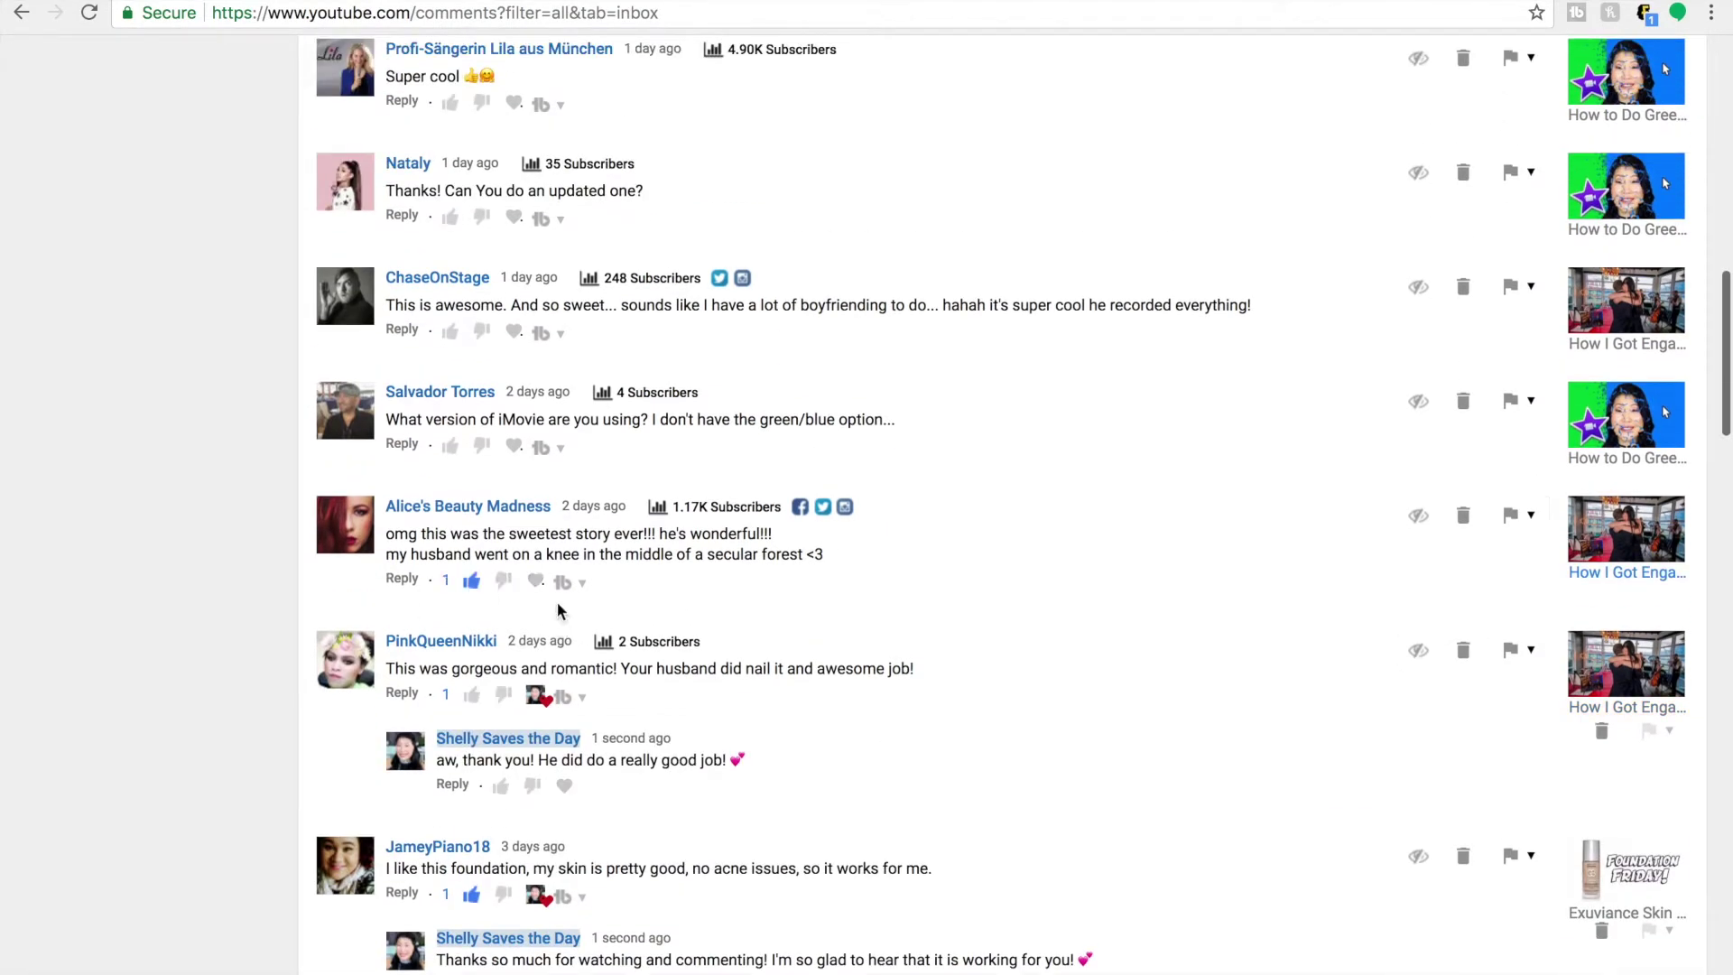
click(535, 580)
click(569, 583)
click(700, 723)
Step: Replace the canned text with a greeting by name and "That sounds amazing! Thanks so much for watching! Are you moving still? How's it going?", and post it
drag(733, 618, 432, 626)
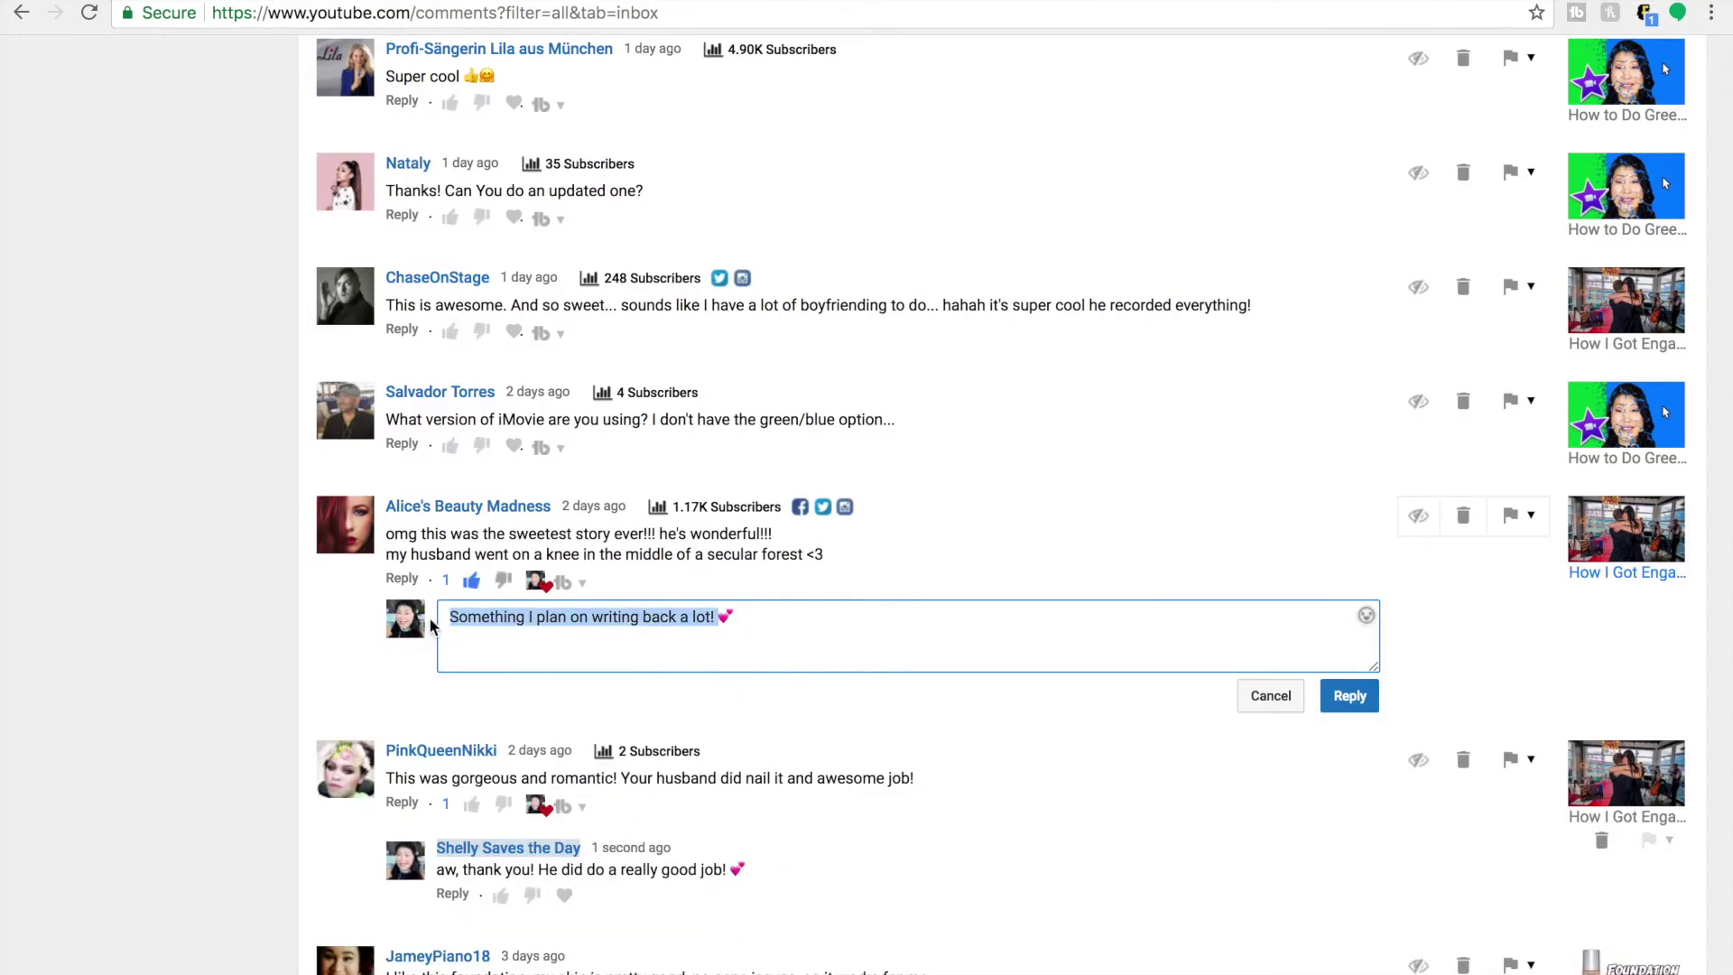
text(Hey Alice! That sounds amazing! Thanks so much for watching! Are you moving still? How's it going?💕)
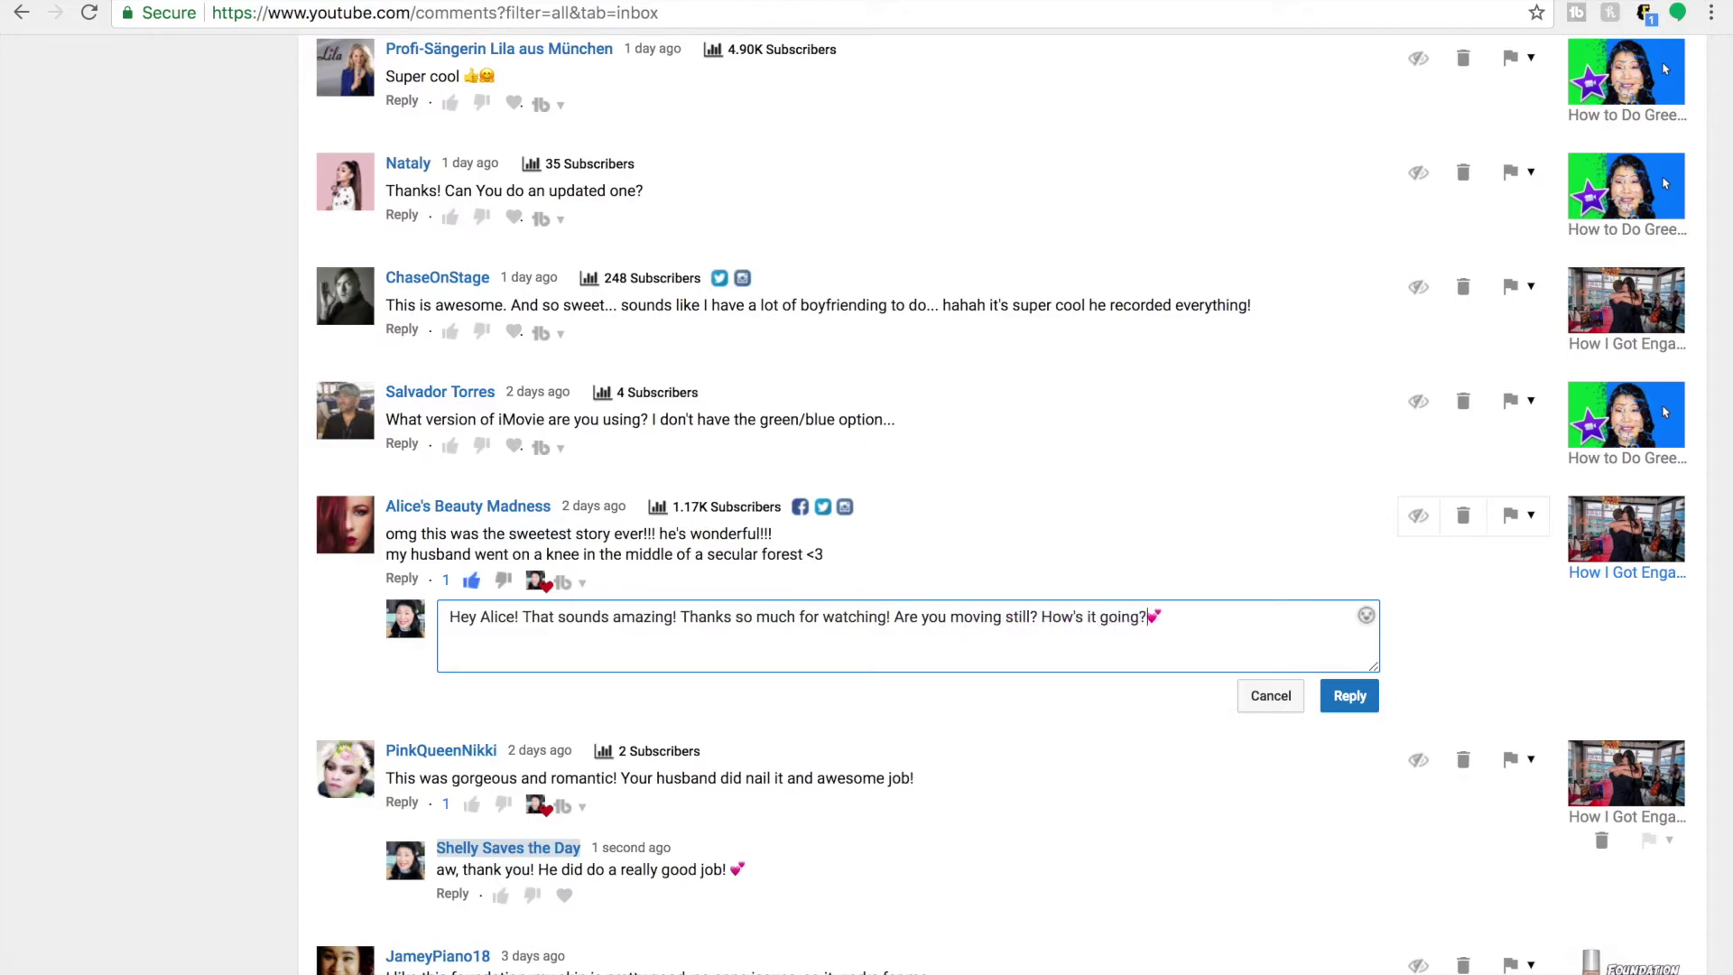
click(1350, 695)
Step: Like and heart both the iMovie version question and the "lot of boyfriending to do" comment
click(451, 445)
click(535, 448)
scroll(541, 451, up, 2)
click(450, 470)
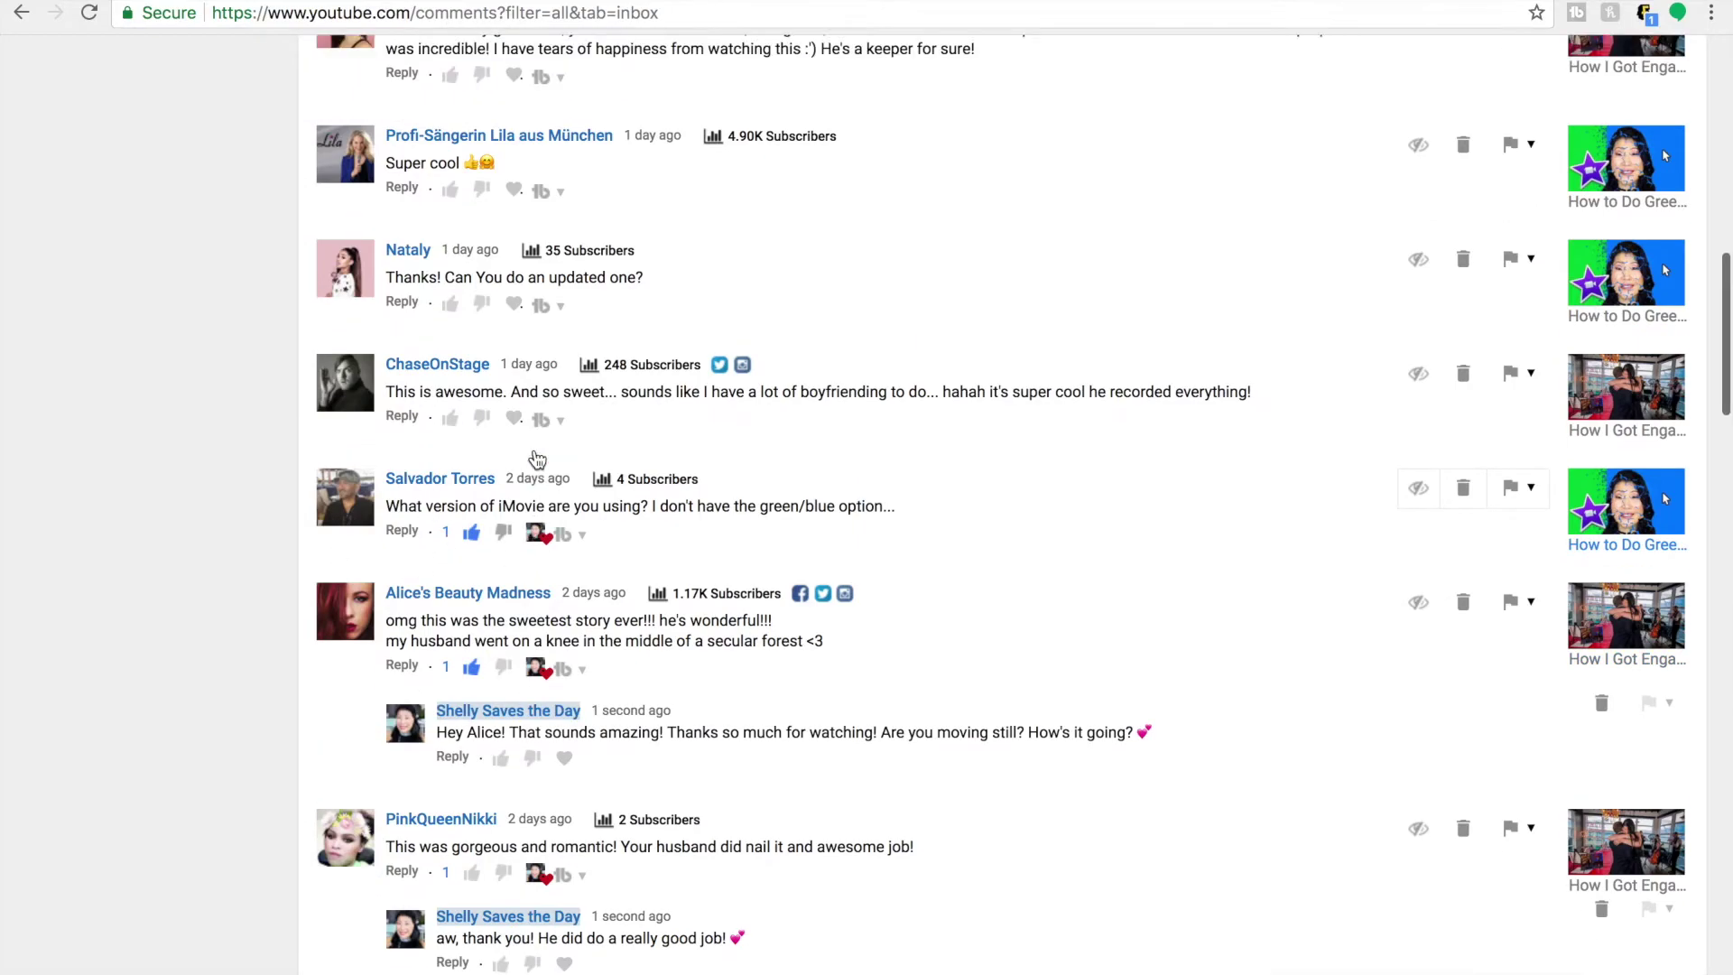
click(536, 473)
Step: Reply to the iMovie version question with "I'm not sure, I would have to check and get back to you!"
click(402, 584)
text(I'm not sure, I woul)
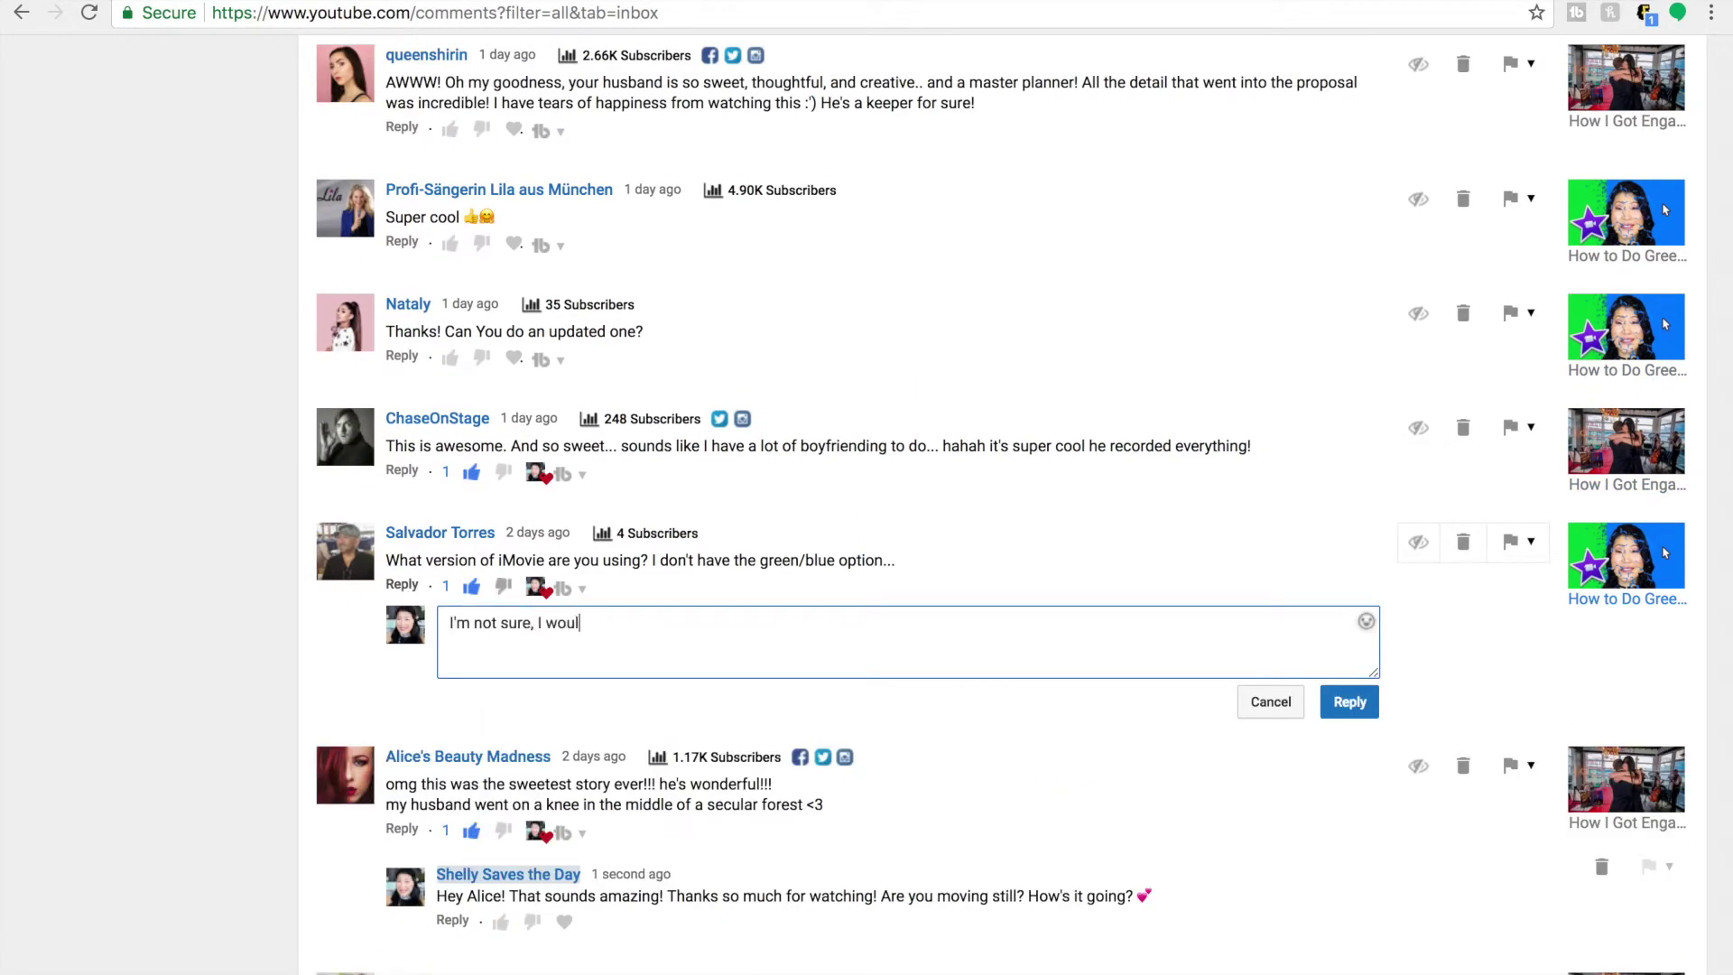
click(1349, 701)
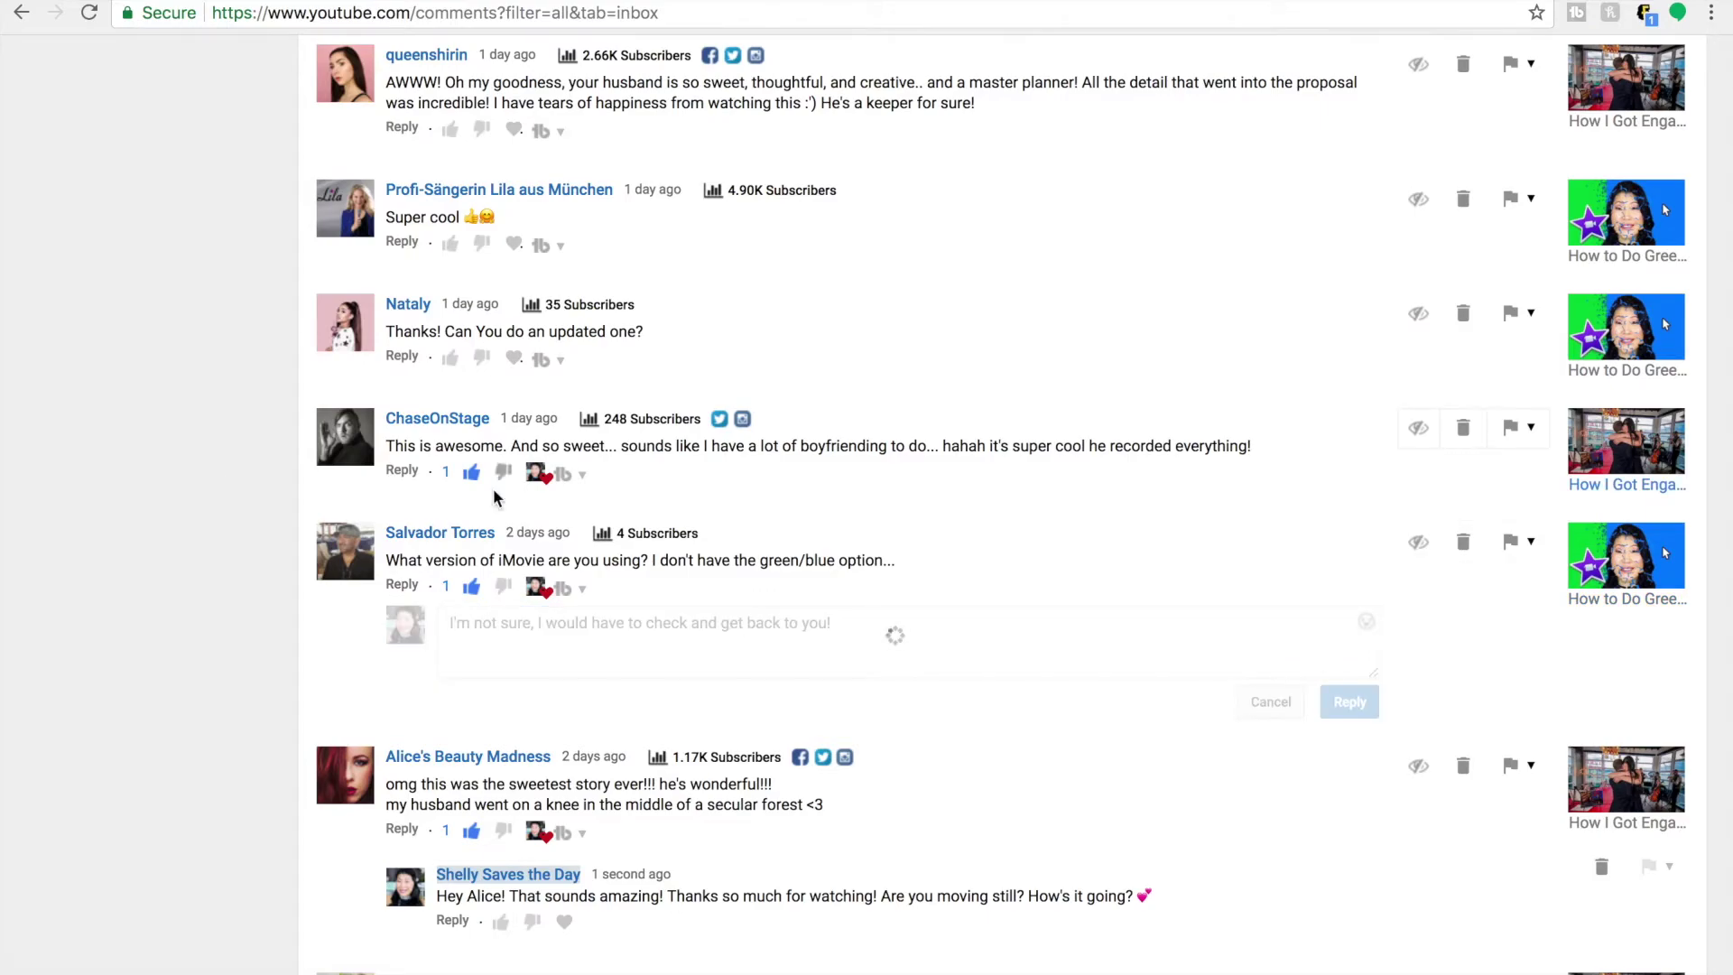
Step: Answer the boyfriending comment with "Thanks so much for watching and commenting! I'm so glad that he did catch it on video! Yes, step up the boyfriend game! 😉💕"
click(569, 474)
click(743, 862)
text(I'm so glad that he did catch it on video! Yes, step up the boyfriend game!💕)
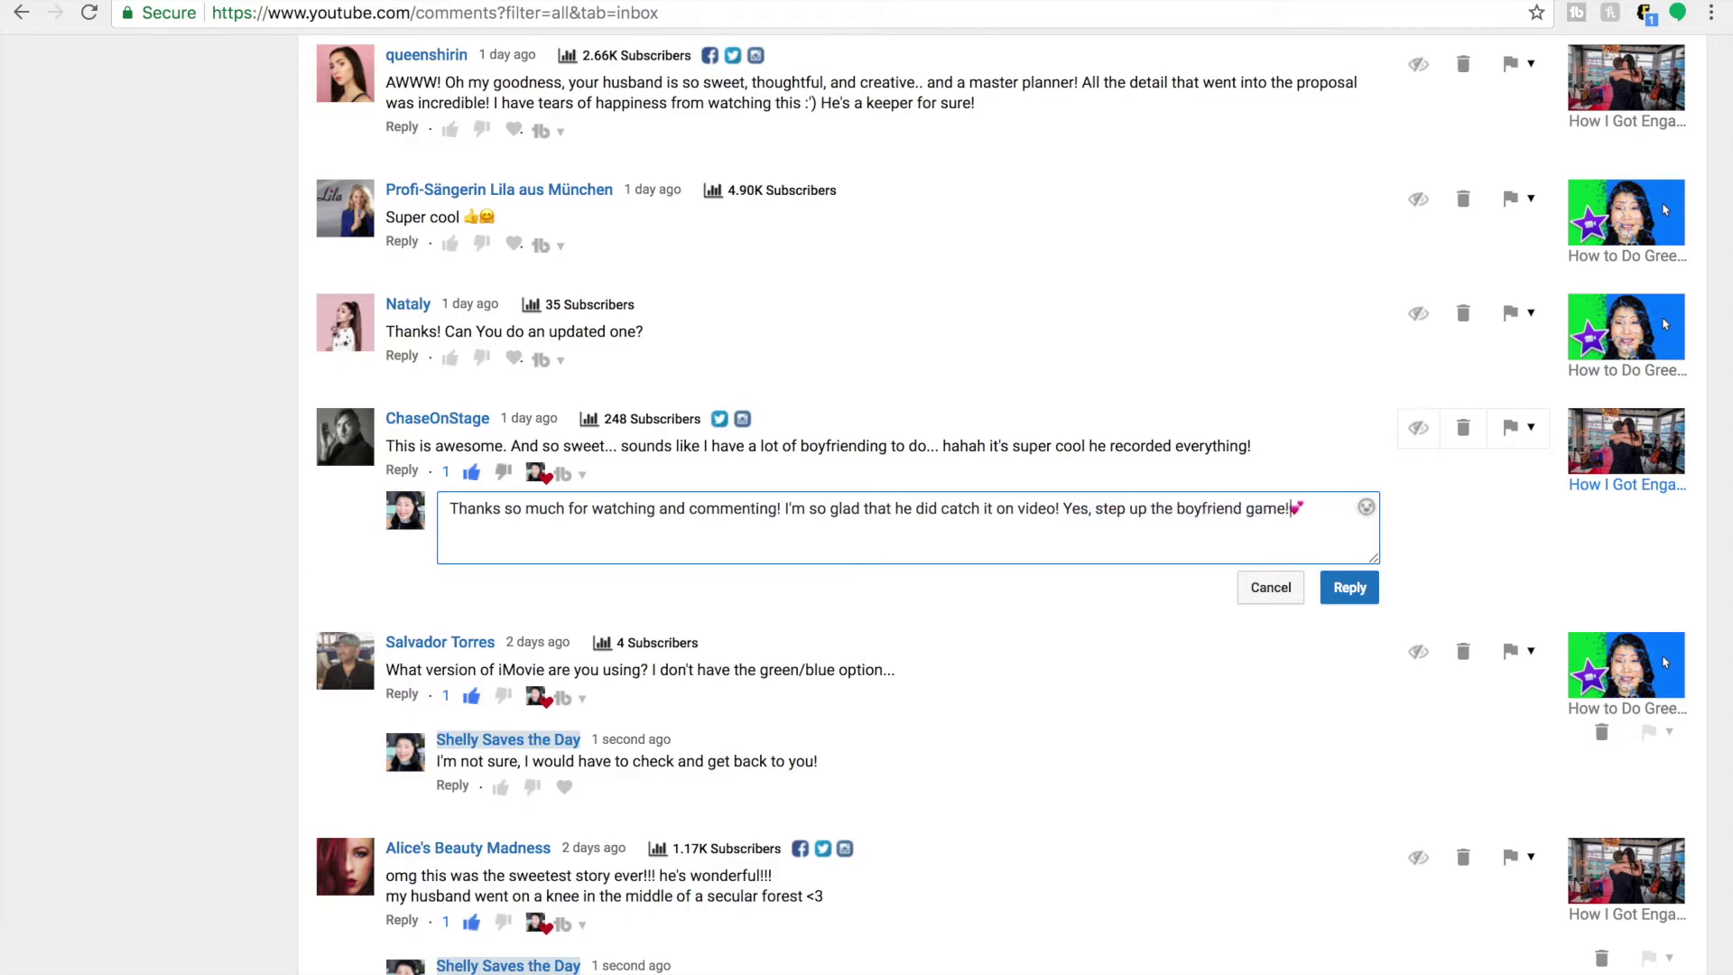
key(ctrl+super+space)
click(1229, 627)
click(1350, 587)
Step: Like, heart and answer the "Can You do an updated one?" comment with "Is there something specific you're looking for? 💕"
scroll(457, 527, up, 2)
click(454, 524)
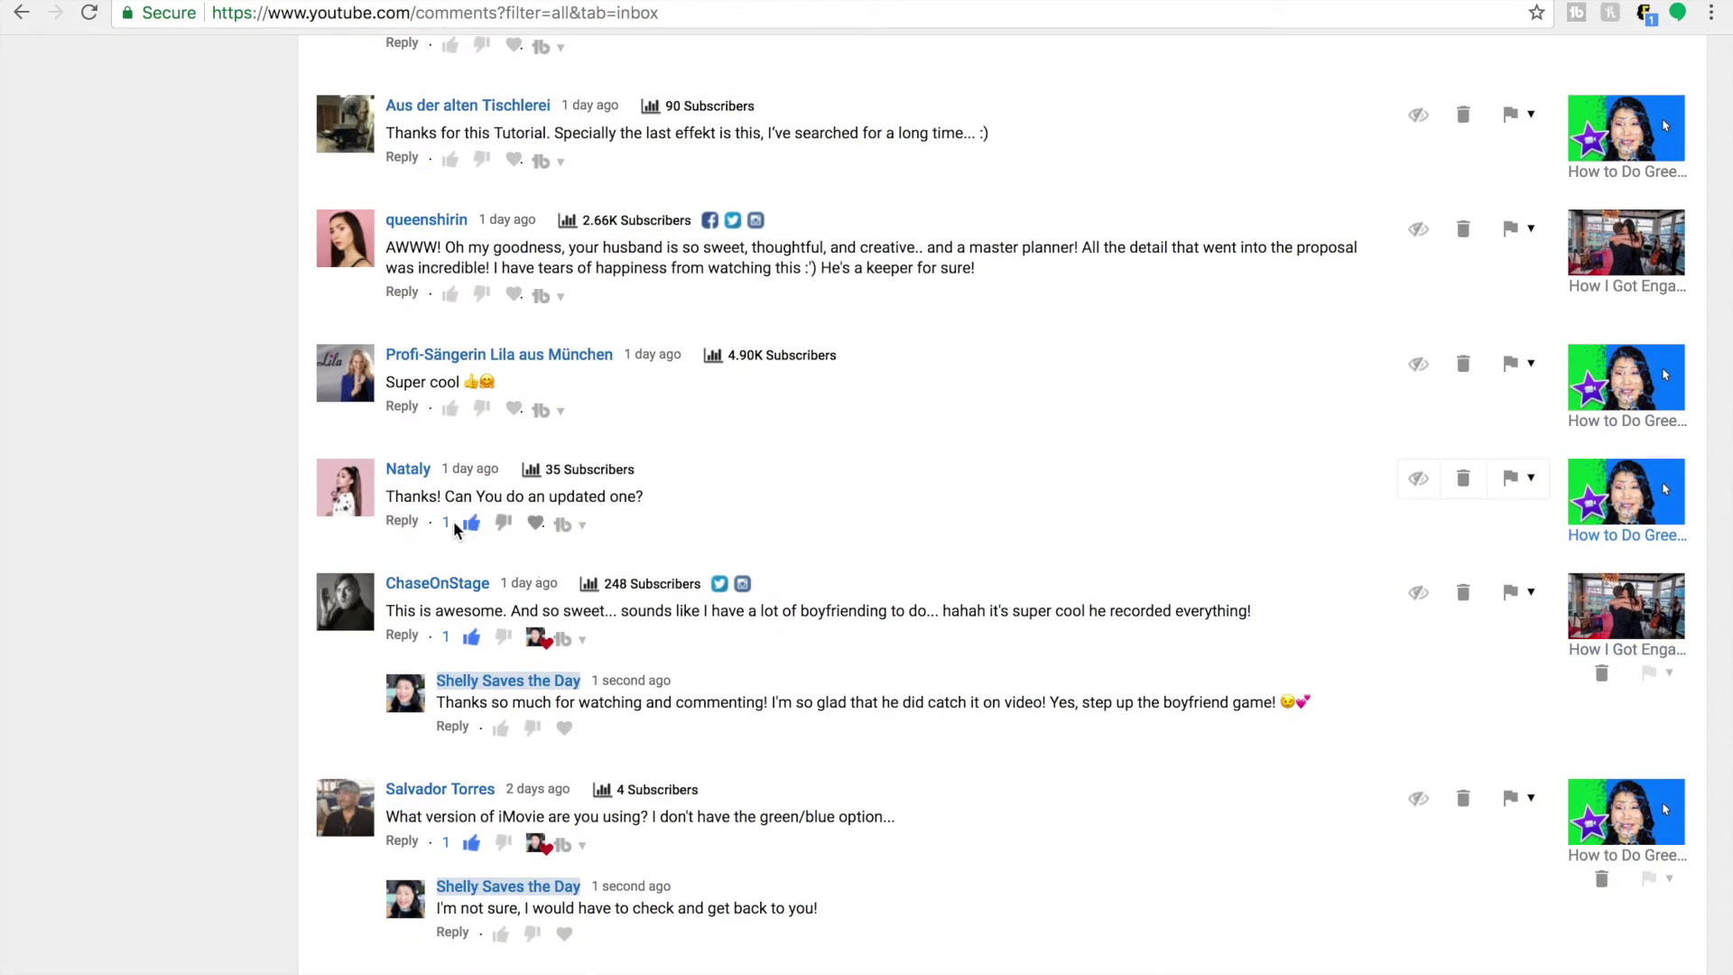
click(538, 525)
click(402, 523)
text(Is there something specific you're looking f)
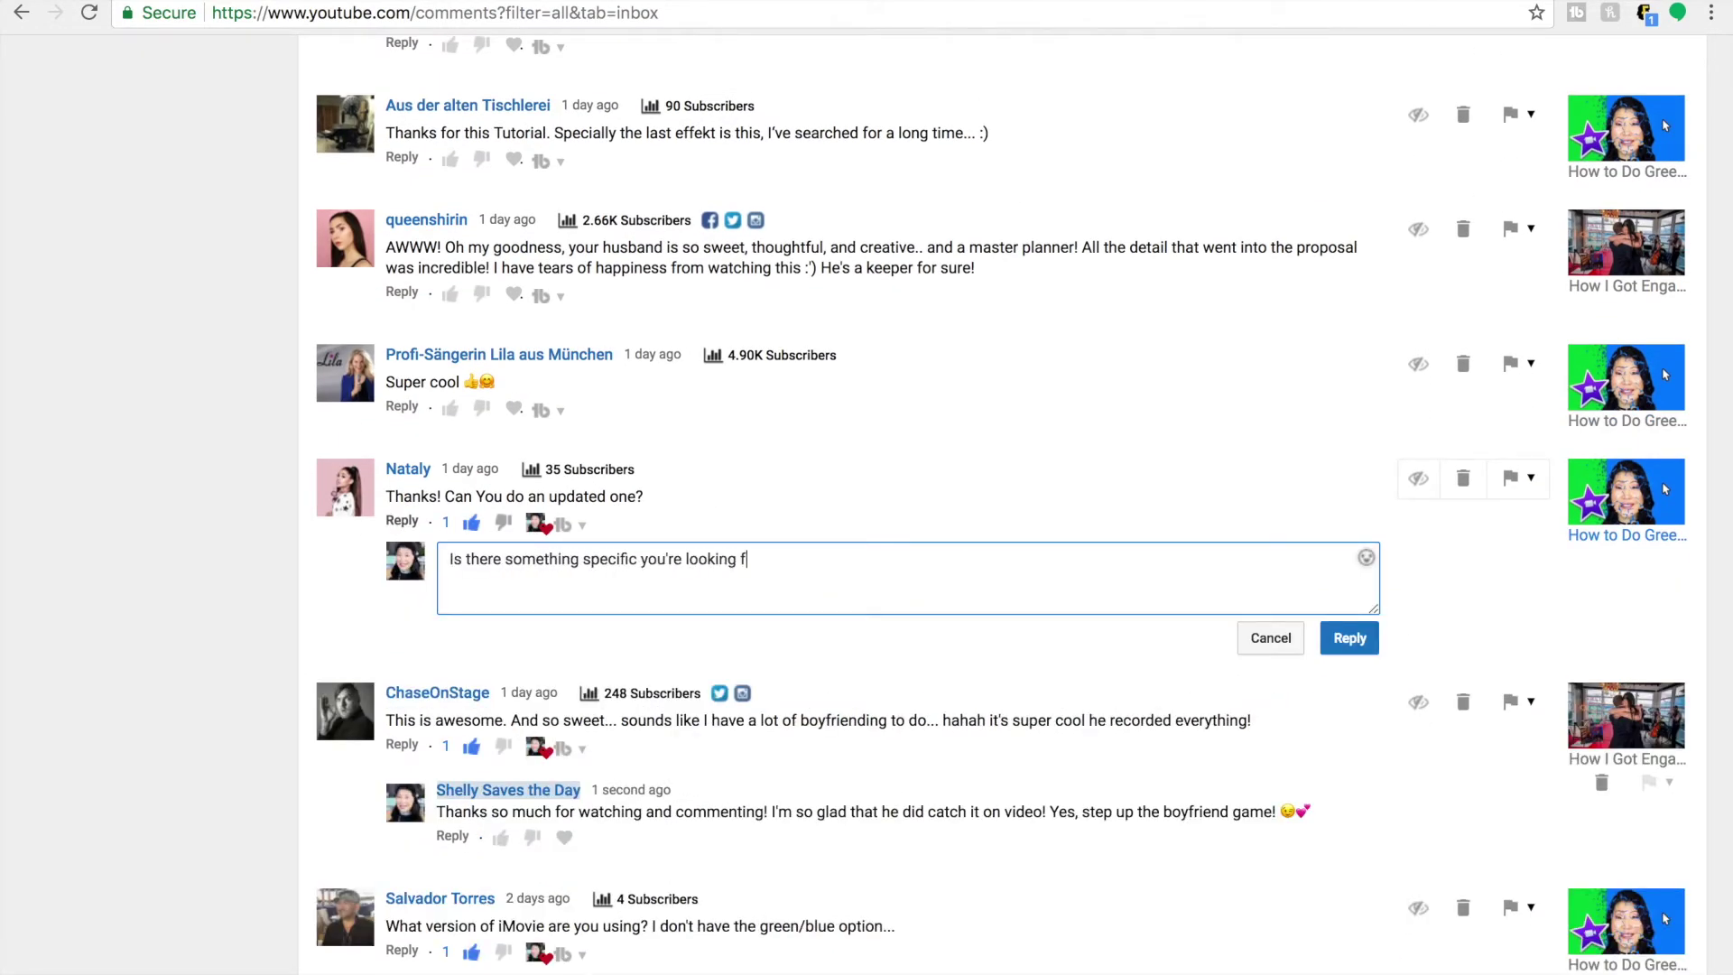
text(or?)
key(ctrl+super+space)
click(610, 196)
click(1350, 638)
Step: Like and heart the "Super cool" comment and reply with the "Thank you! 💕" canned response
click(452, 409)
click(536, 409)
click(567, 410)
click(629, 768)
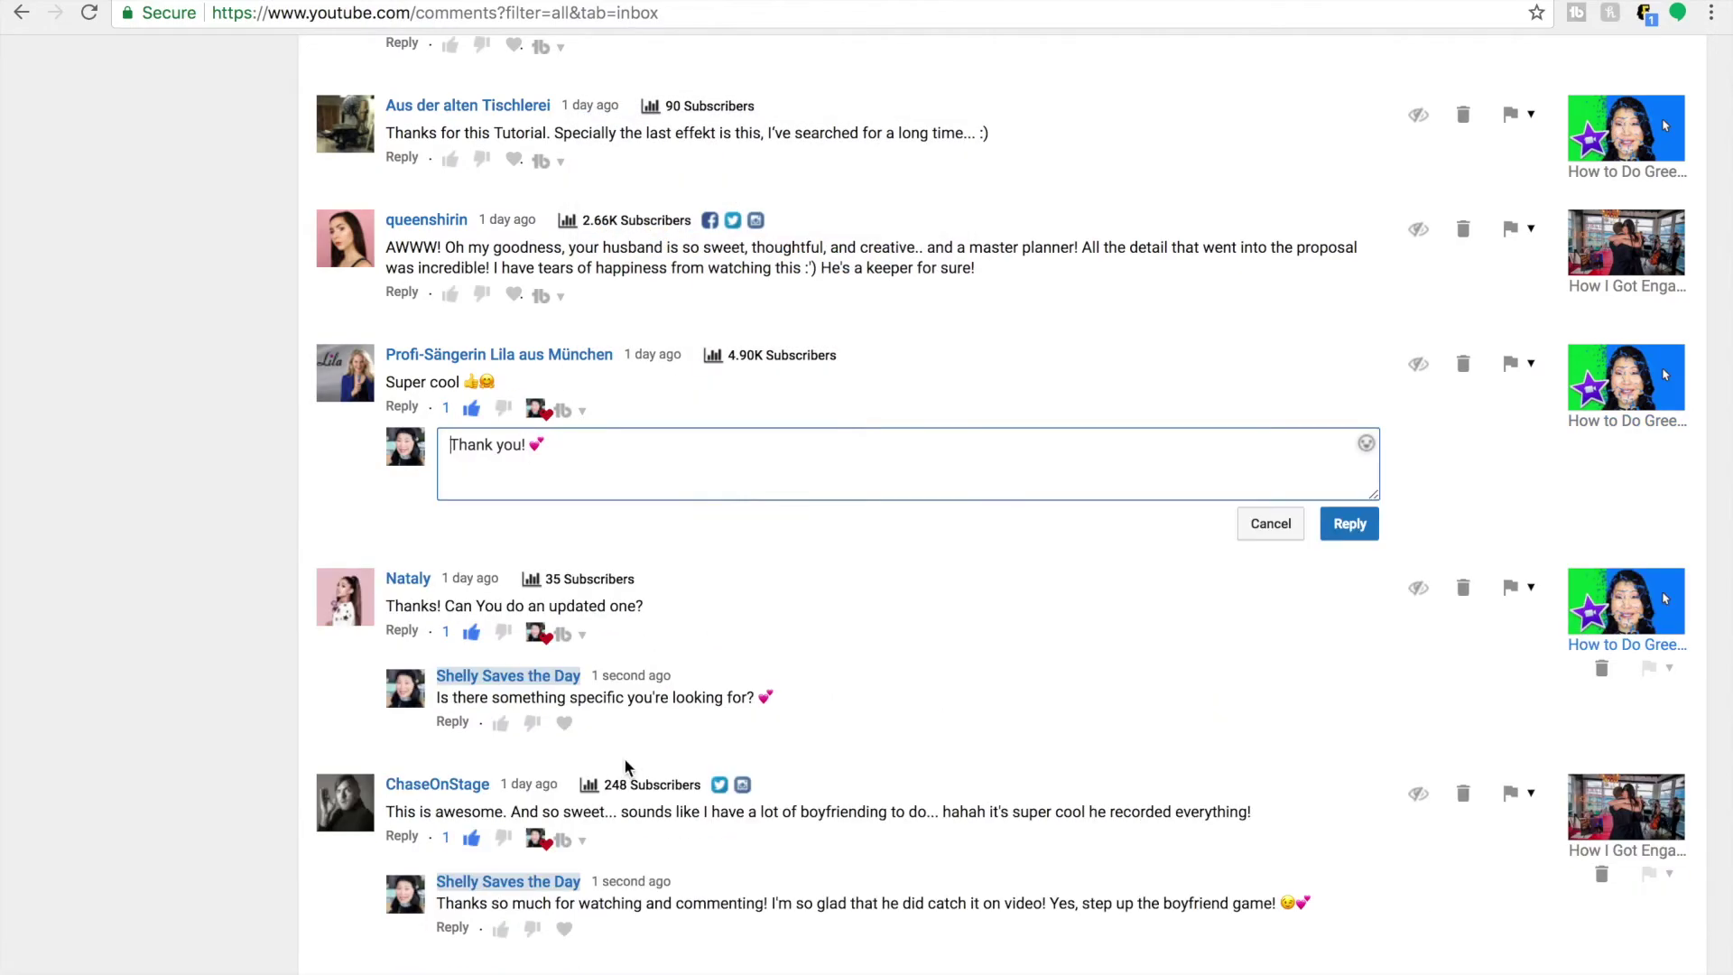
click(1350, 524)
Step: Like and heart the "thoughtful, and creative" comment and reply with "aw, thank you! 💕" plus a line agreeing that he is a keeper
scroll(1350, 524, up, 2)
click(450, 448)
click(536, 448)
click(567, 449)
click(611, 515)
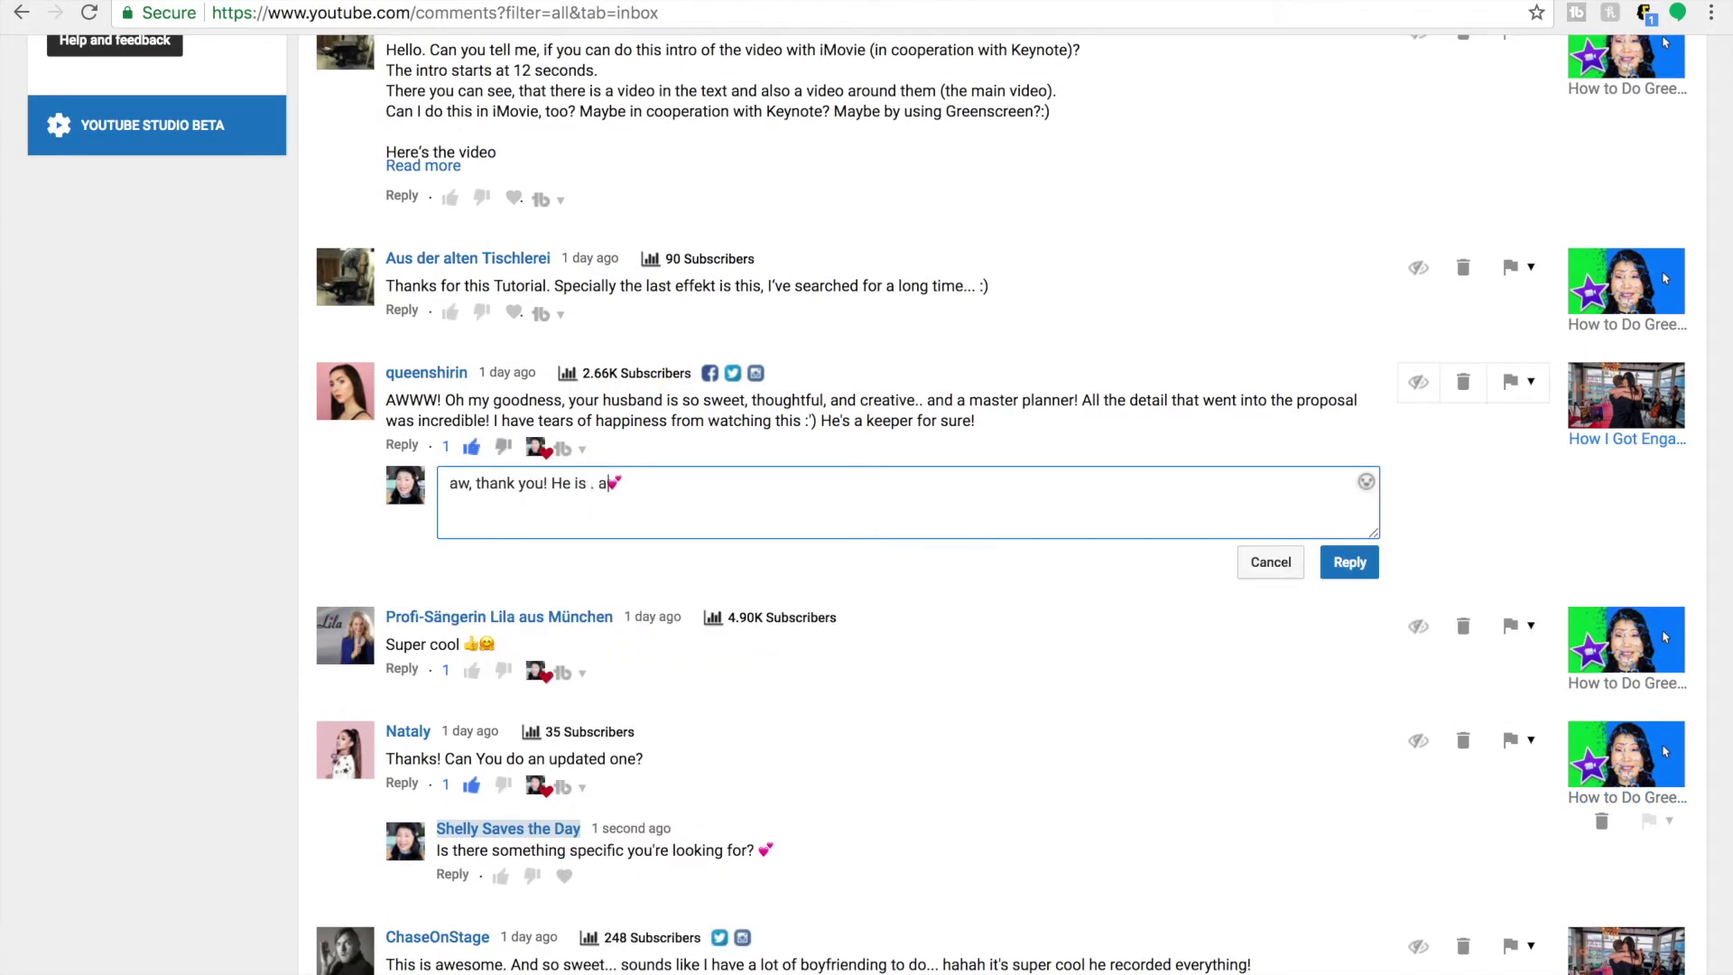
key(BackSpace)
key(BackSpace)
text(er!)
key(Tab)
key(Return)
Step: Like and heart the "Thanks for this Tutorial" comment and answer it with the "You're Welcome!" canned response
scroll(610, 515, up, 2)
click(451, 453)
click(536, 453)
click(571, 456)
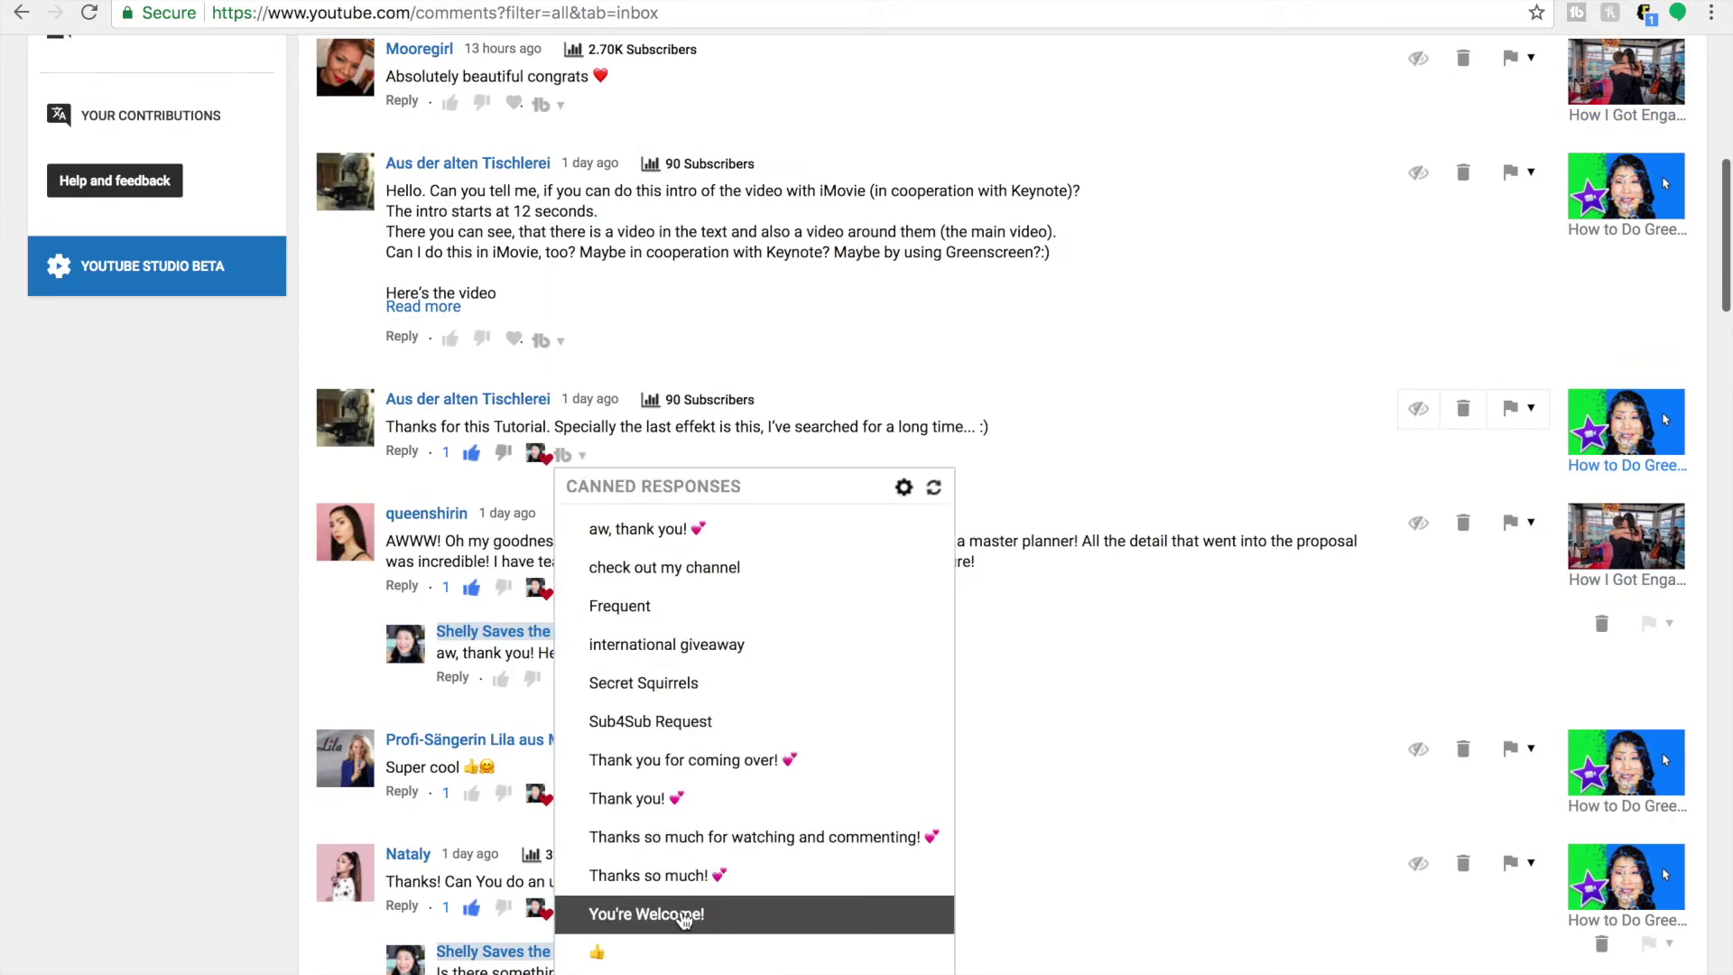
click(683, 914)
Step: Like and heart the "Absolutely beautiful congrats" comment and reply with the "aw, thank you! 💕" canned response
scroll(866, 487, up, 3)
click(472, 403)
click(515, 403)
click(583, 405)
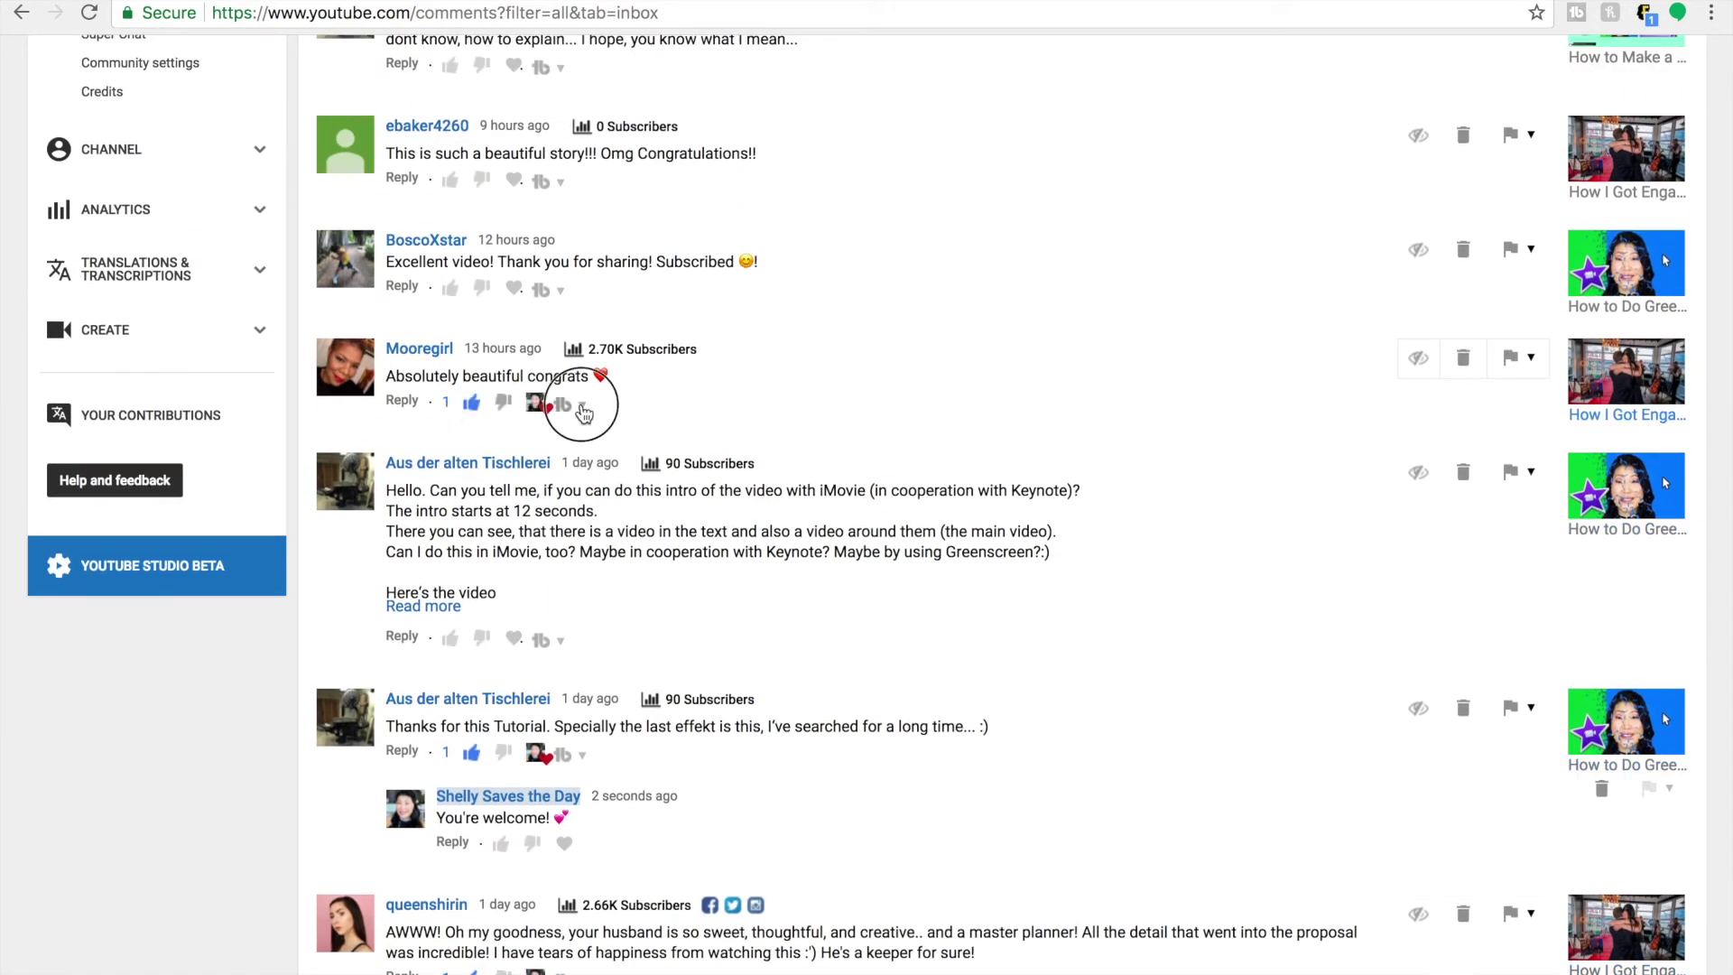
click(637, 478)
scroll(638, 478, up, 2)
click(1345, 619)
Step: Like and heart the "Excellent video! Thank you for sharing!" comment and reply with the "Thank you! 💕" canned response
click(471, 414)
click(514, 414)
click(582, 416)
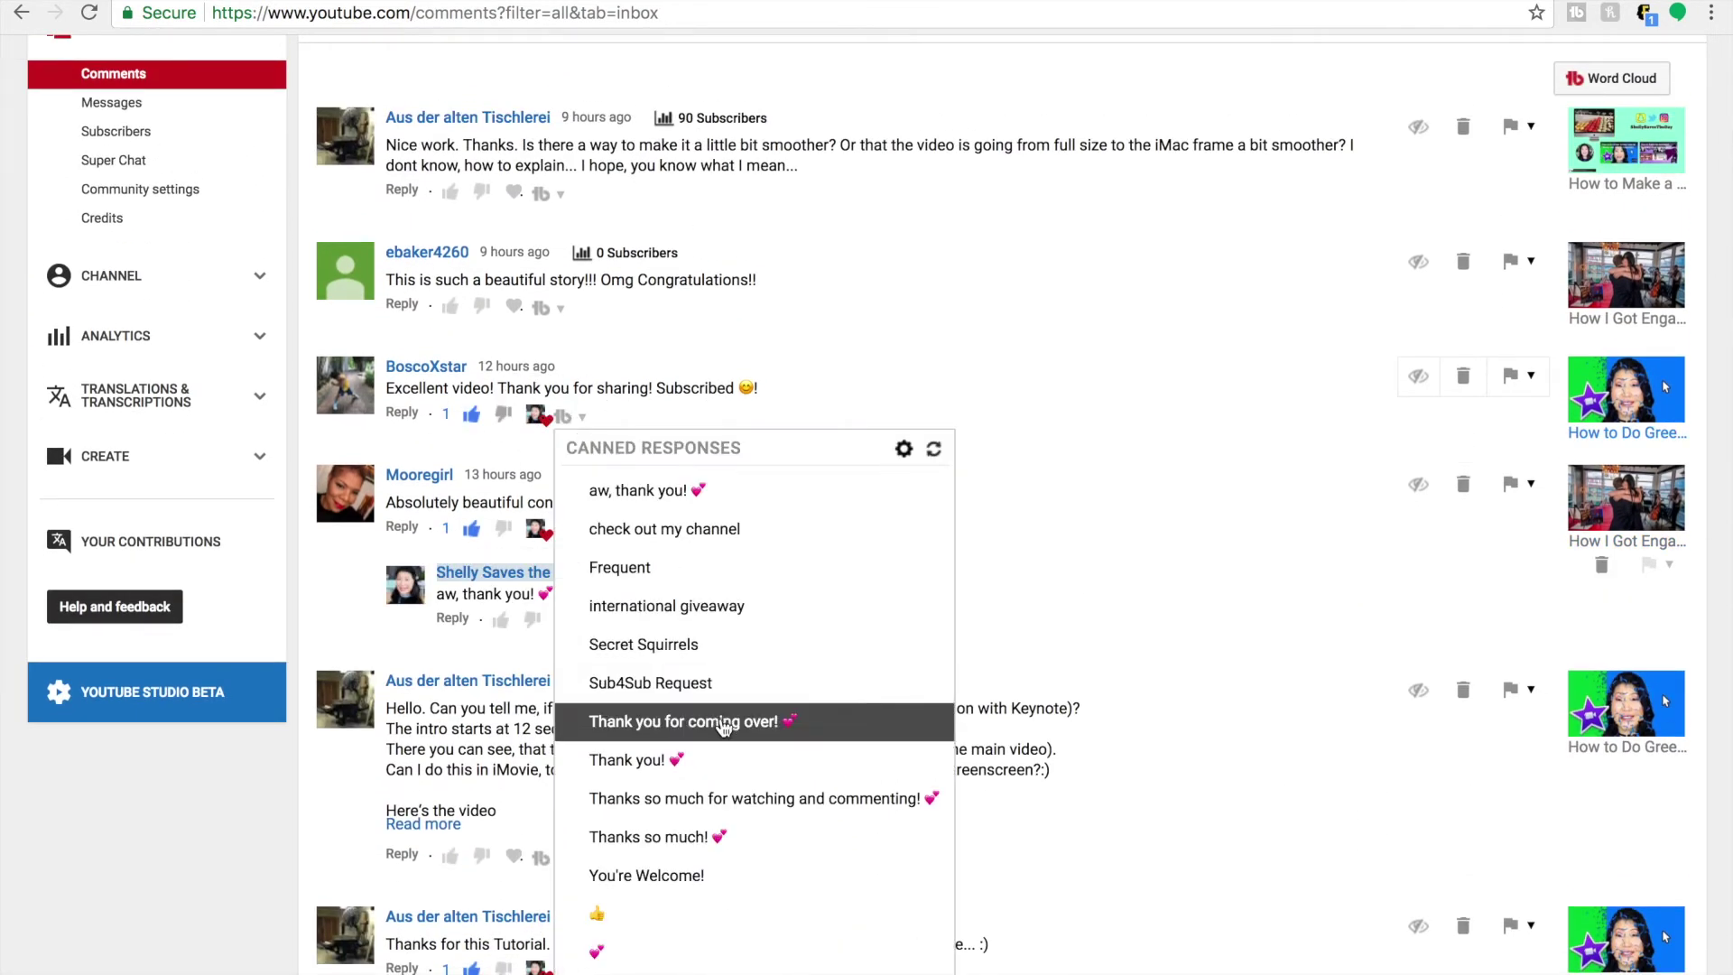
click(627, 763)
Step: Like and heart the "such a beautiful story" comment and reply with the "aw, thank you! 💕" canned response
click(451, 306)
click(536, 306)
click(583, 310)
click(637, 383)
Step: Like and heart the newest comment, which asks how to make the iMac frame transition smoother
scroll(637, 383, up, 3)
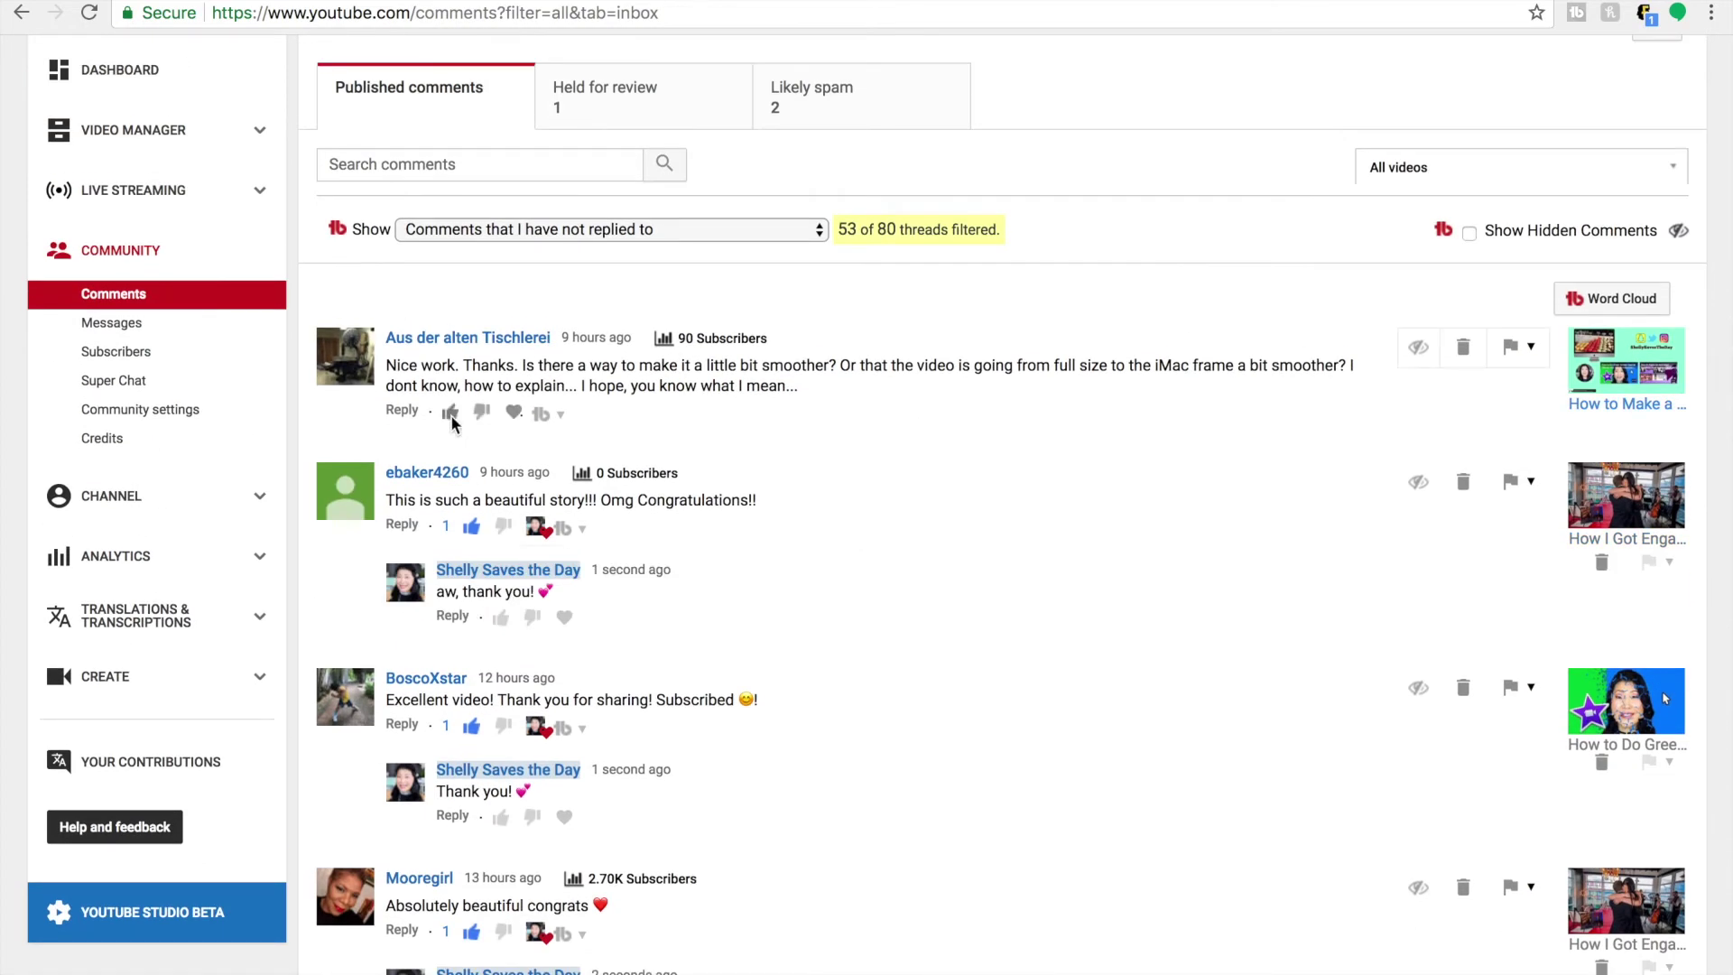
click(451, 413)
click(536, 412)
Step: Reply to the smoother transition question with "Take a peek at keyframes, that would accomplish what I think you're after! 👍"
click(402, 412)
text(Take a peek at keyframes, that would accomplish wh)
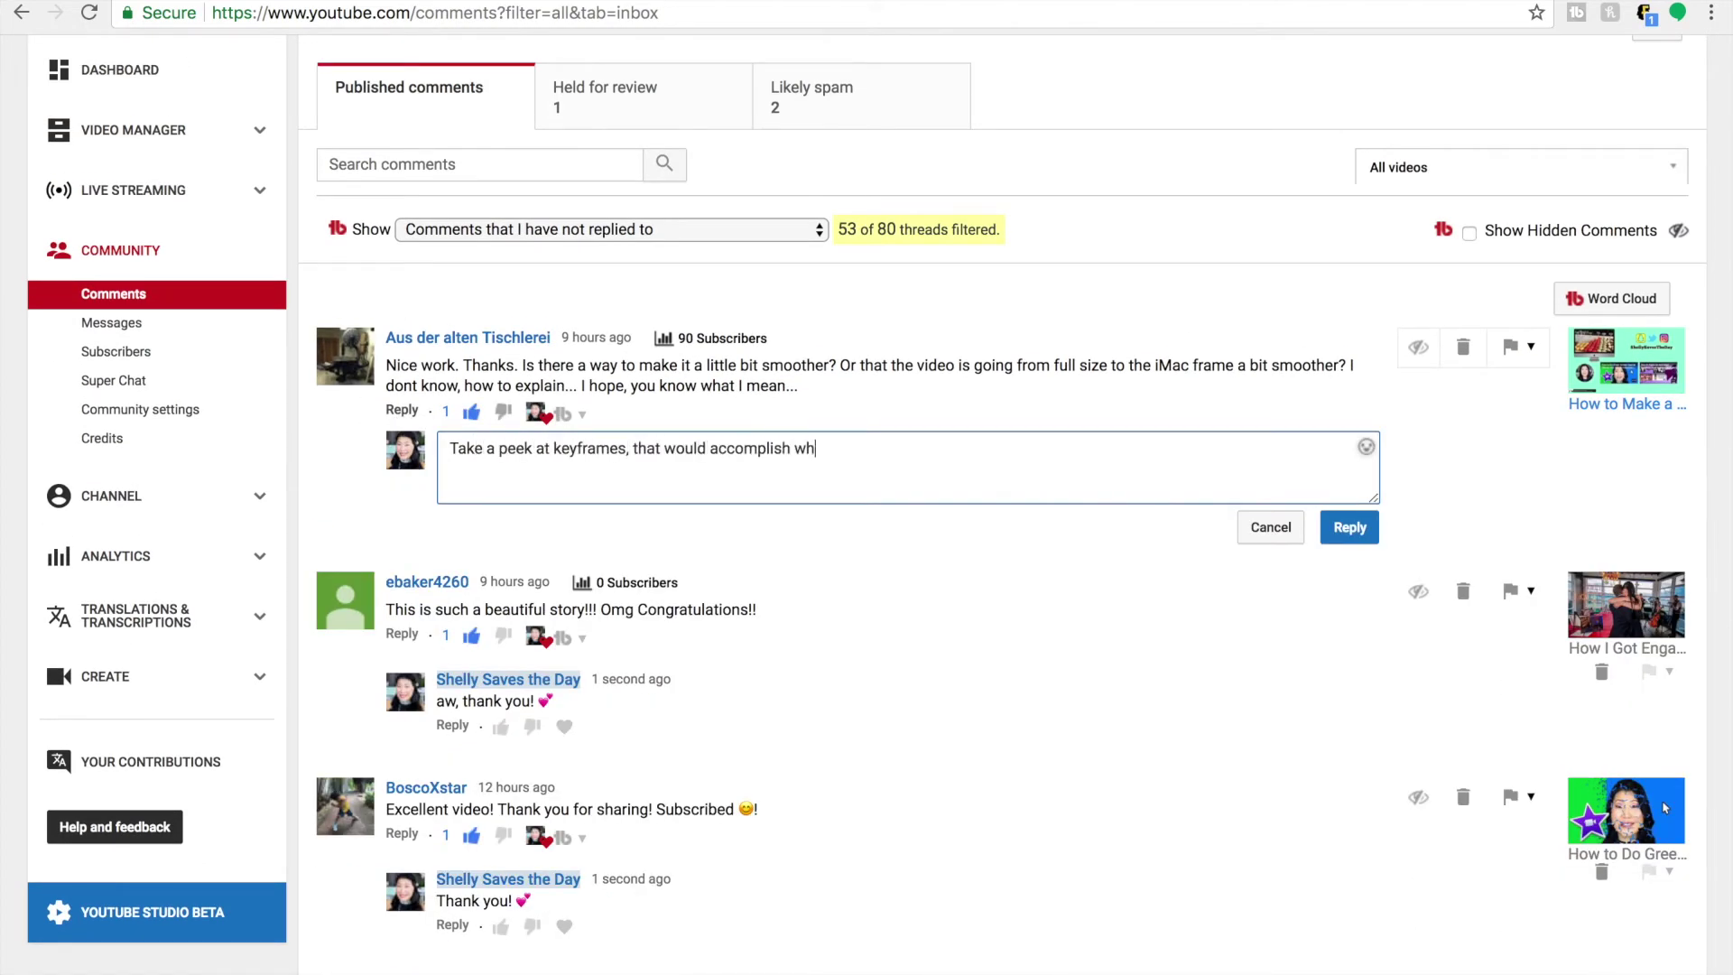
text(after!)
key(ctrl+super+space)
key(Down)
key(Right)
key(Right)
key(Return)
key(Tab)
key(Tab)
key(Return)
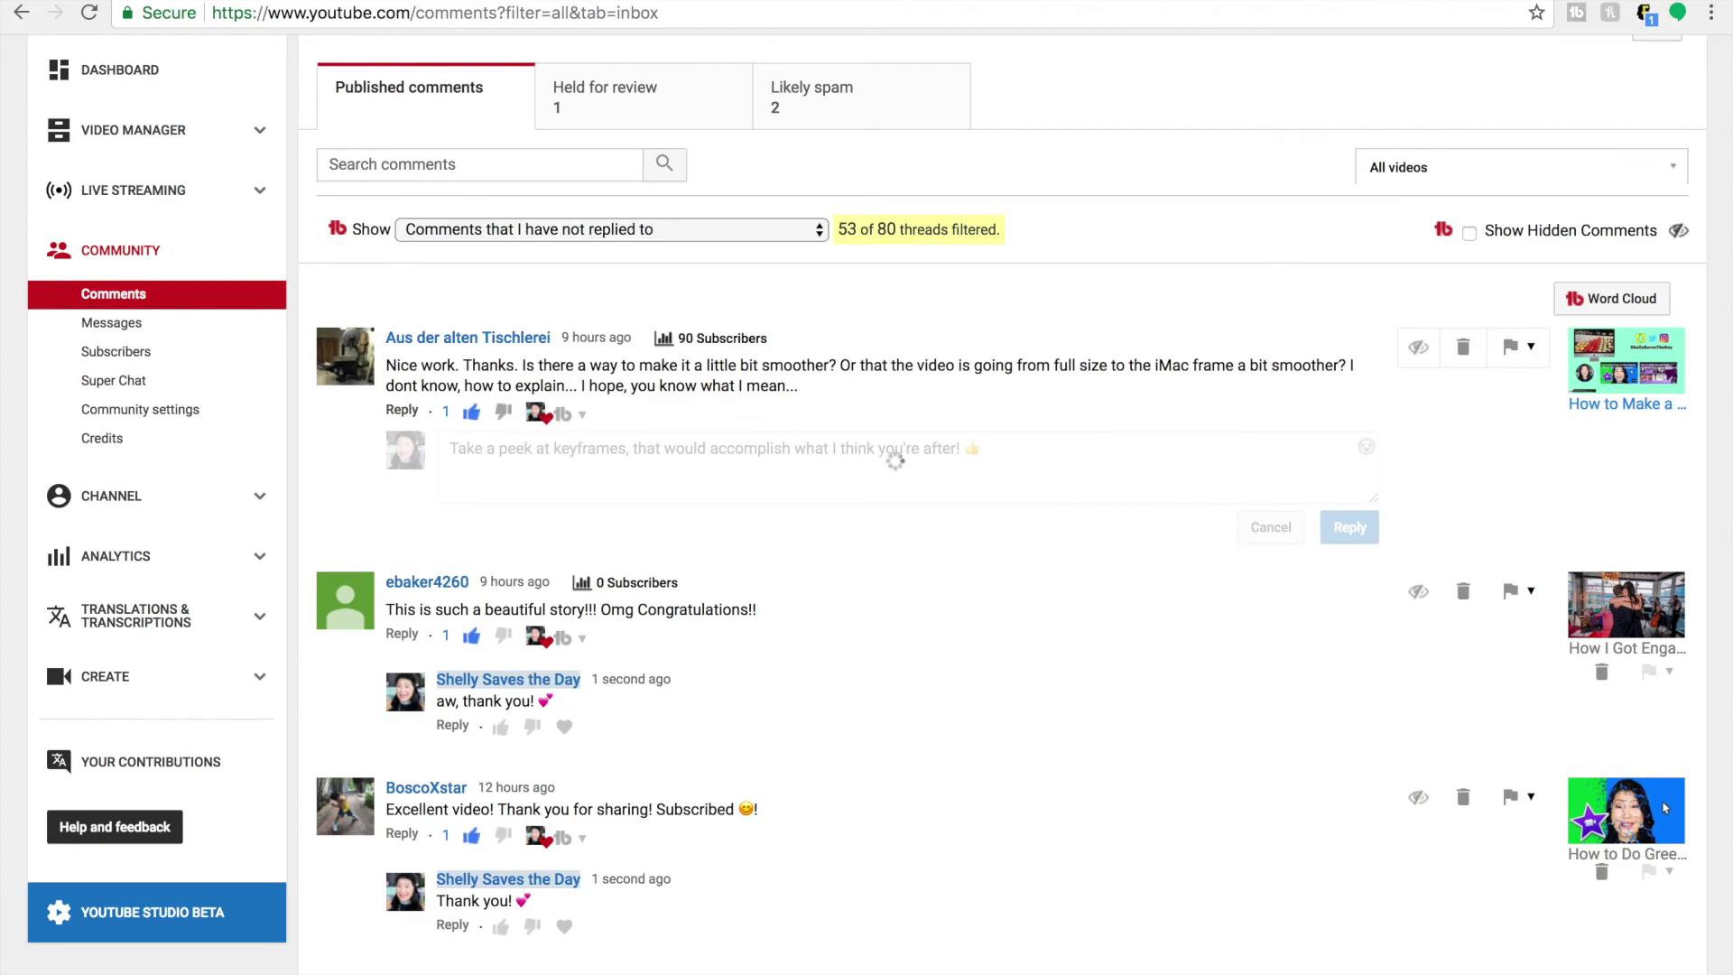